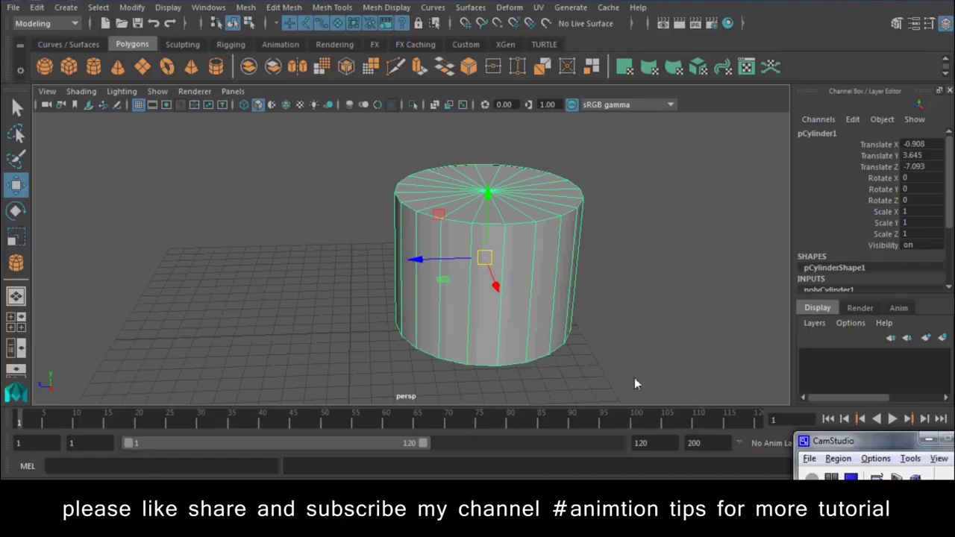
Step: Deselect the polygon cylinder by clicking empty space in the viewport
click(678, 278)
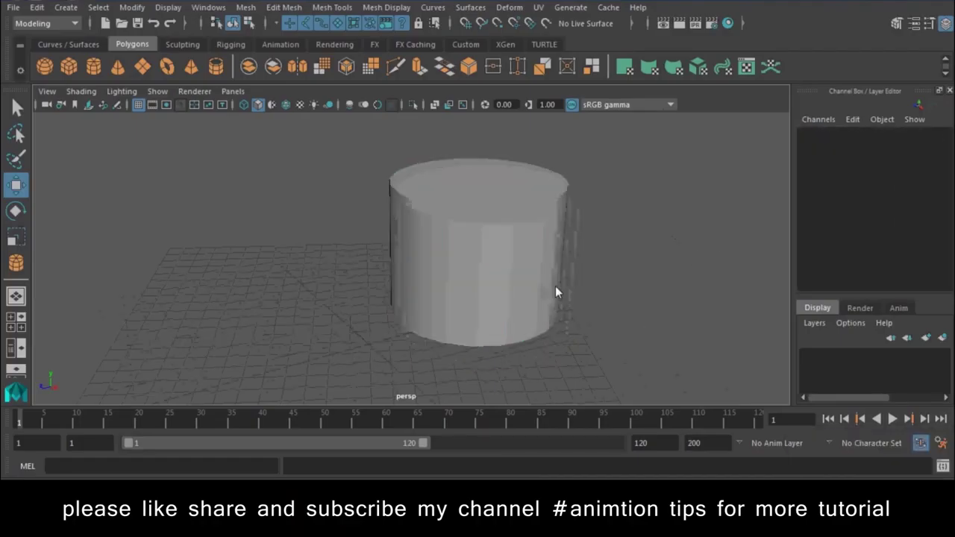
Step: Extrude the cylinder's top face and scale it inward to form a thick rim
scroll(508, 276, down, 2)
scroll(507, 299, down, 2)
right_drag(470, 180, 540, 123)
alt+drag(551, 270, 609, 196)
click(553, 284)
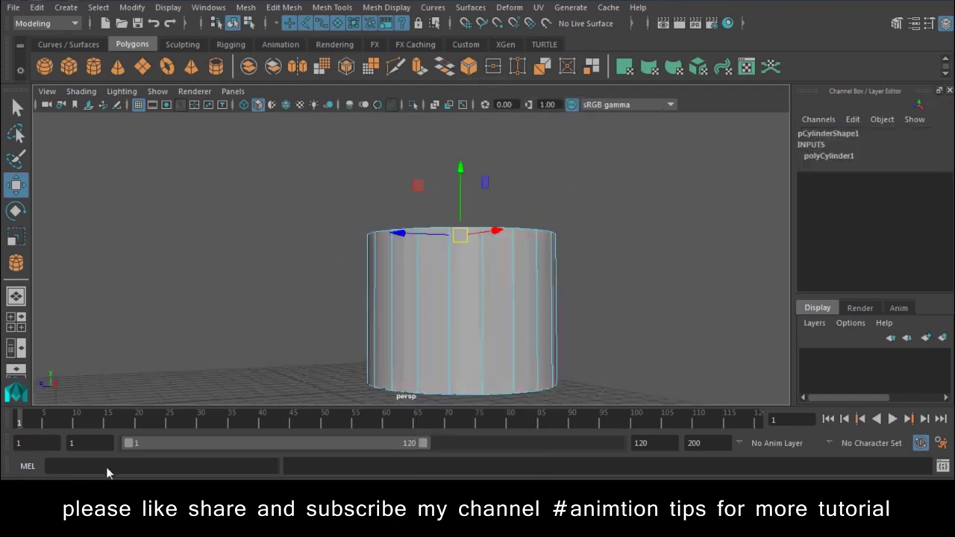
alt+drag(553, 284, 419, 257)
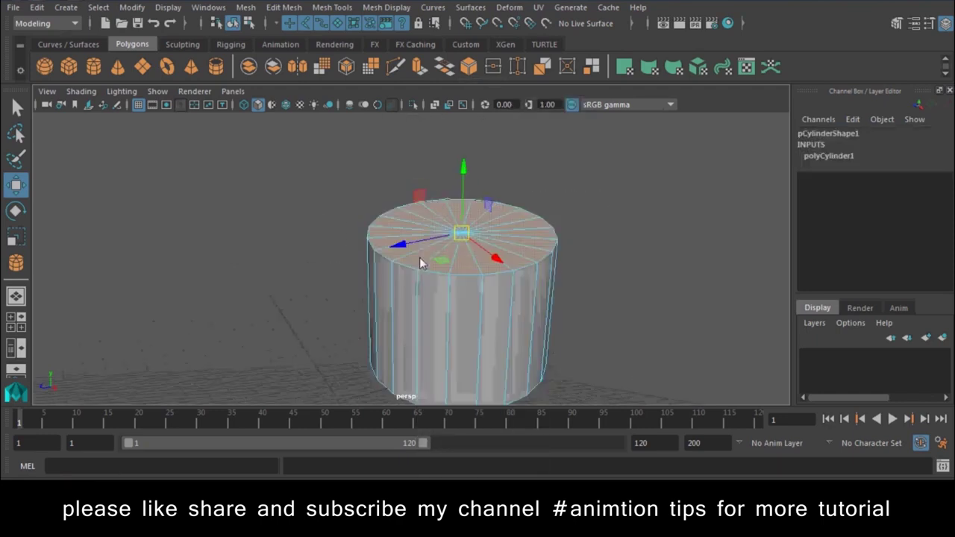
click(422, 68)
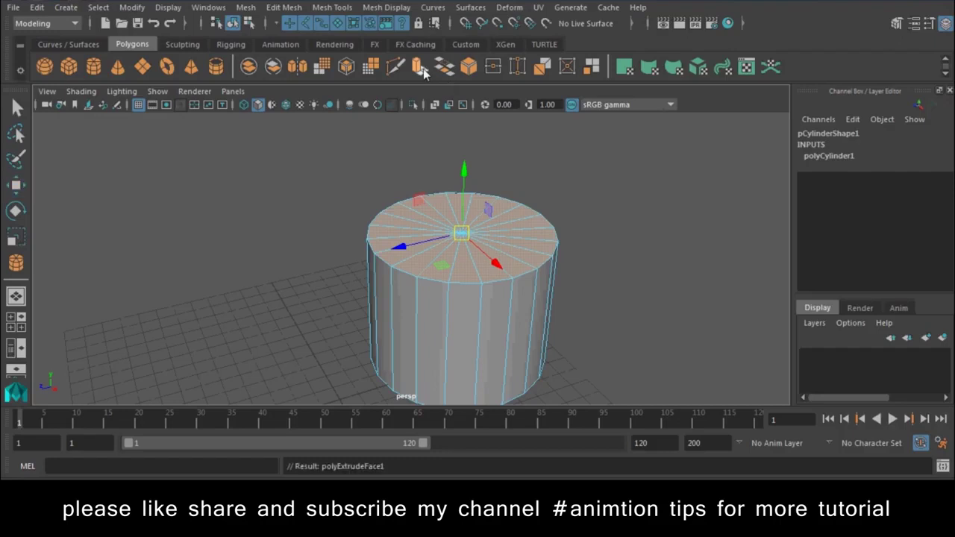
click(508, 250)
Step: Extrude the inset face again and push it down into the cylinder, then reselect the cup
key(ctrl+e)
drag(509, 196, 502, 296)
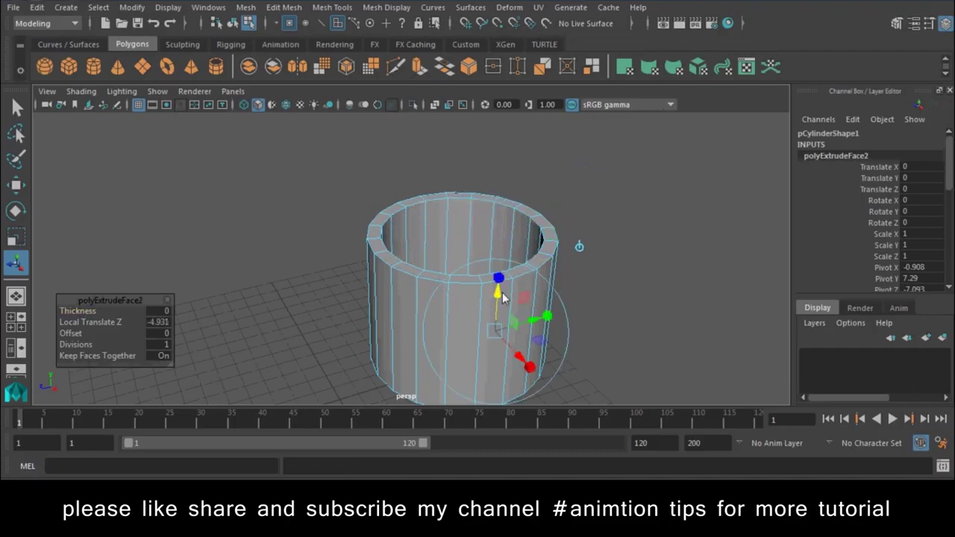
key(w)
right_drag(515, 224, 597, 108)
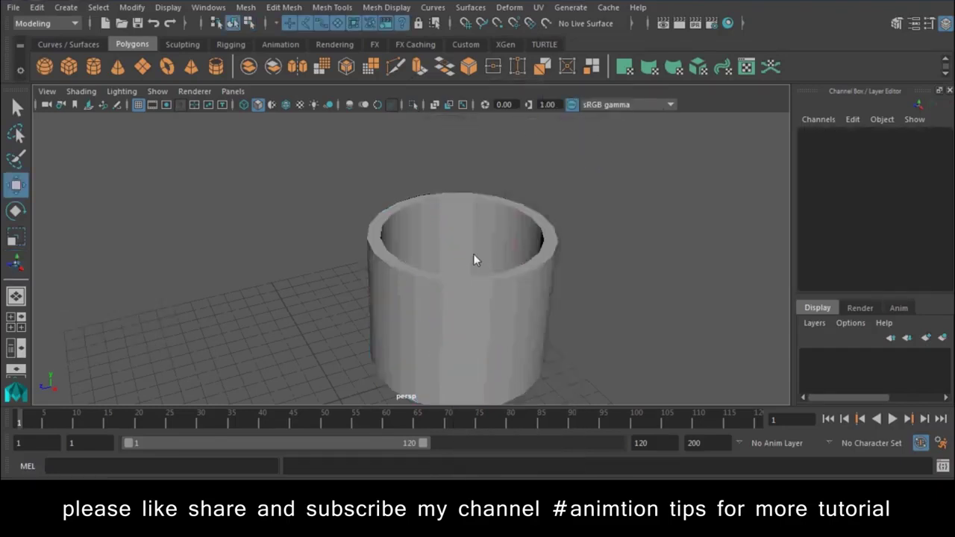
click(474, 253)
Step: Insert two edge loops around the cup wall near the rim
alt+drag(414, 283, 548, 183)
right_drag(548, 182, 479, 108)
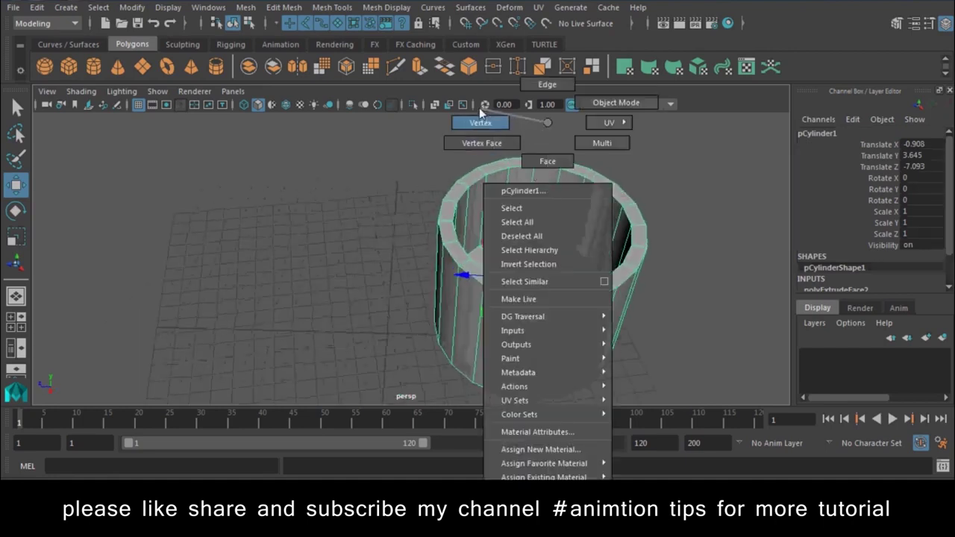
click(349, 9)
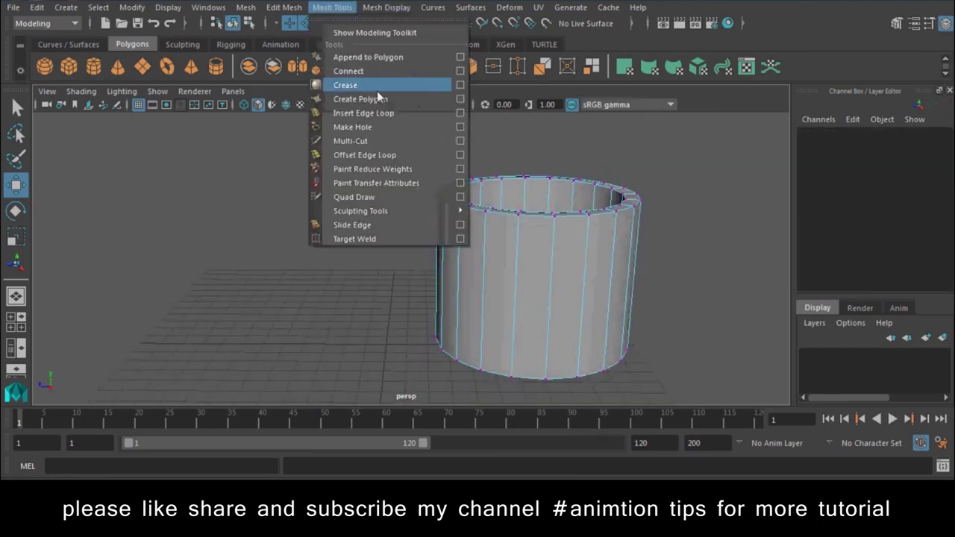
click(382, 113)
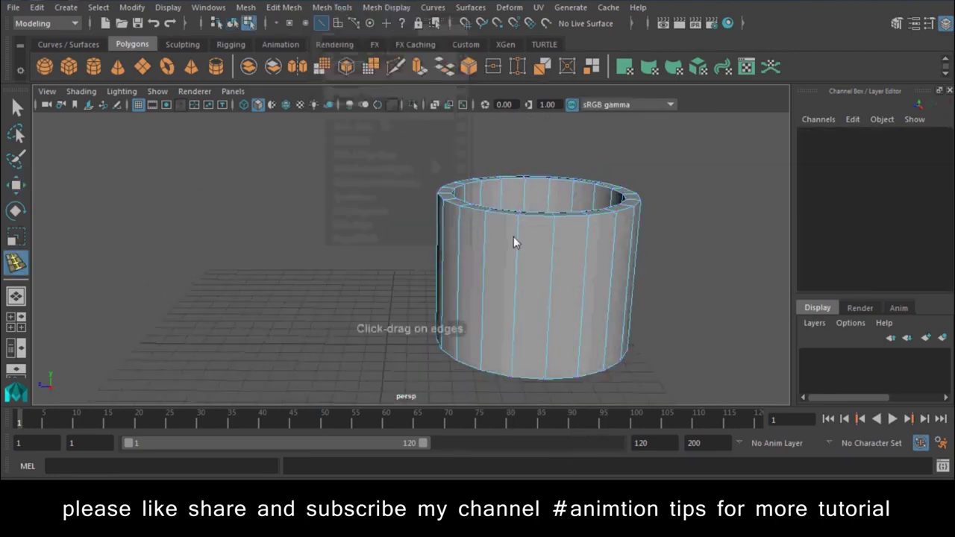
click(517, 288)
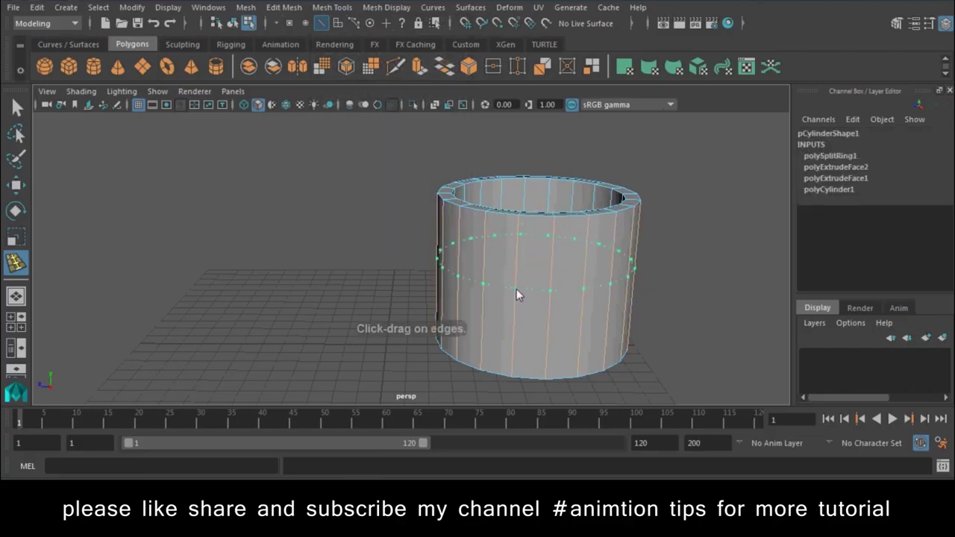
click(516, 288)
Step: Pull a group of rim vertices outward to form a pouring spout
key(w)
mouse_move(499, 123)
right_down()
mouse_move(476, 190)
mouse_move(431, 122)
right_up()
mouse_move(509, 229)
alt+mouse_down()
mouse_move(414, 209)
mouse_move(460, 247)
mouse_move(485, 236)
alt+mouse_up()
drag(379, 197, 335, 192)
Step: Check the whole cup in smooth preview, then turn the preview off
right_drag(571, 198, 624, 112)
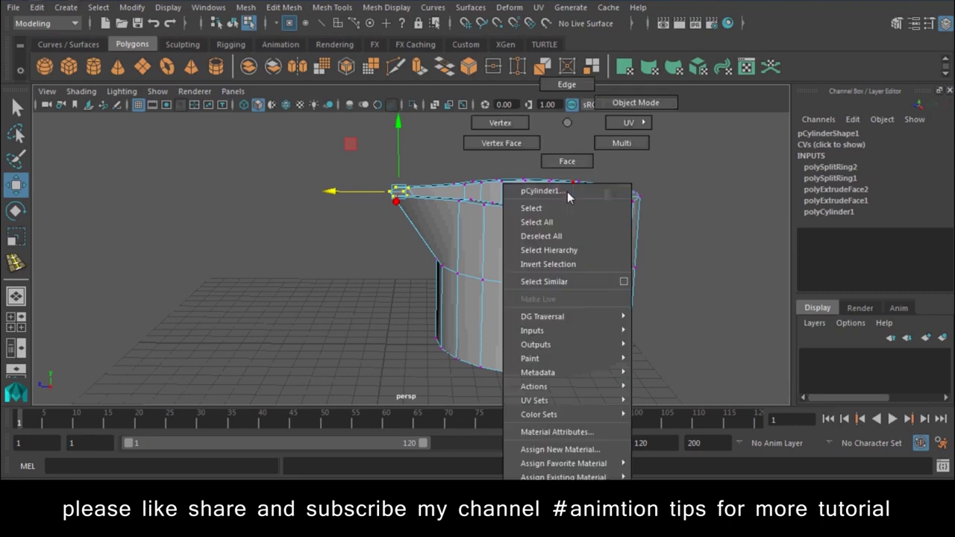
click(554, 237)
key(3)
mouse_move(554, 237)
alt+mouse_down()
mouse_move(587, 293)
mouse_move(583, 282)
alt+mouse_up()
key(ctrl+z)
key(ctrl+z)
Step: Add more edge loops on the inner wall, below the rim and at the spout's base
click(333, 7)
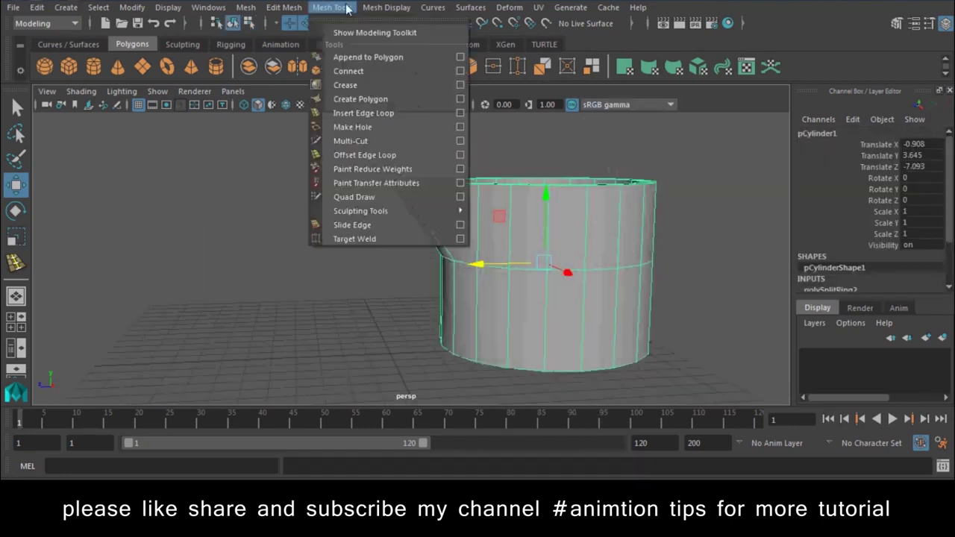
click(377, 113)
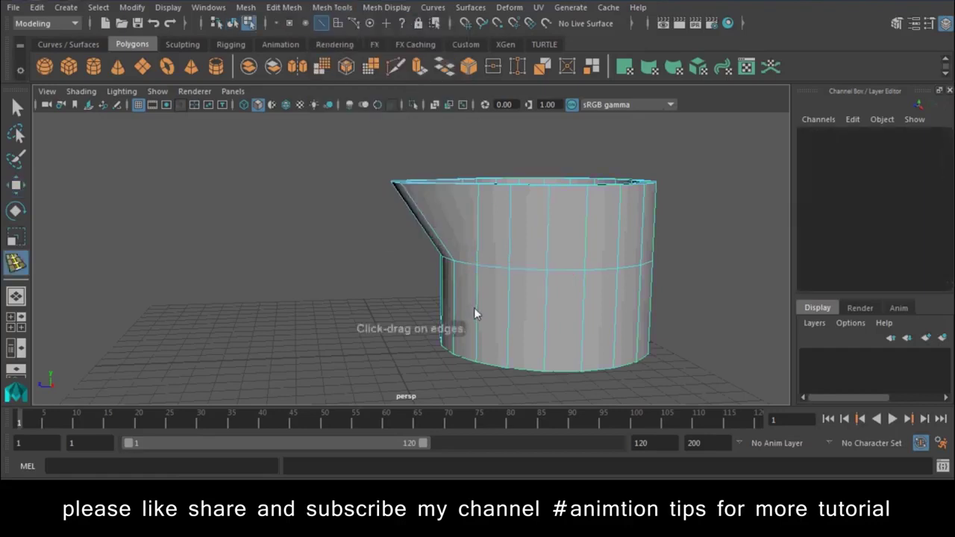
click(477, 356)
mouse_move(478, 356)
alt+mouse_down()
mouse_move(536, 261)
mouse_move(535, 221)
alt+mouse_up()
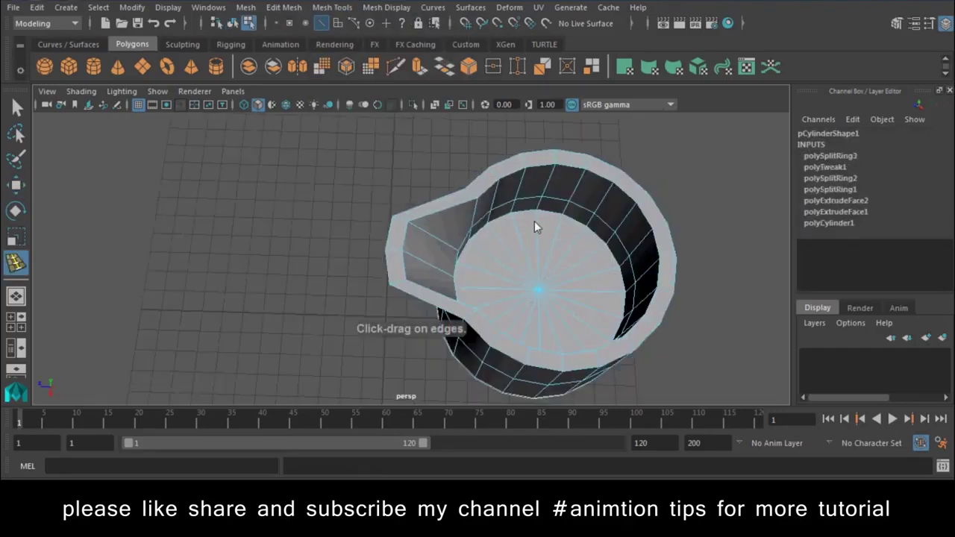
click(542, 208)
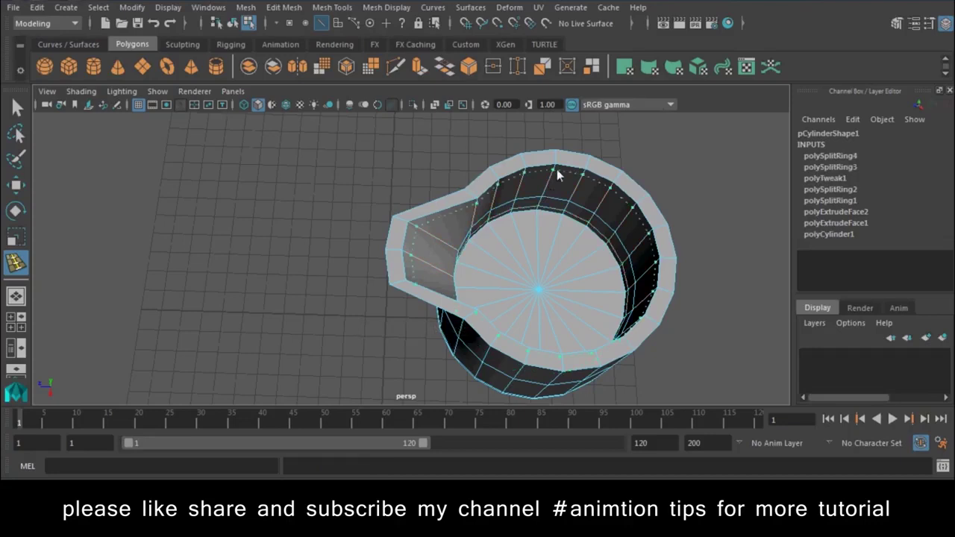
click(557, 167)
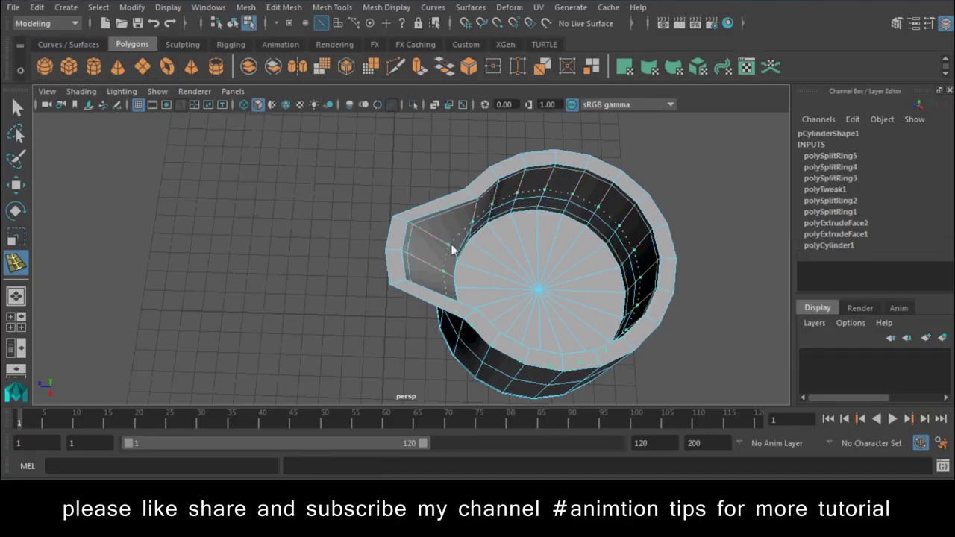
click(456, 257)
alt+drag(471, 290, 497, 215)
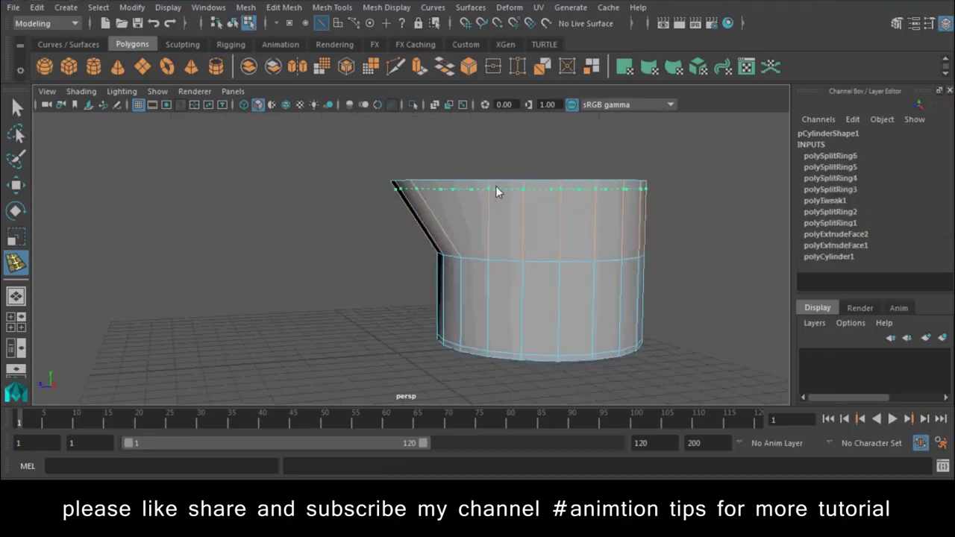
click(493, 196)
click(490, 251)
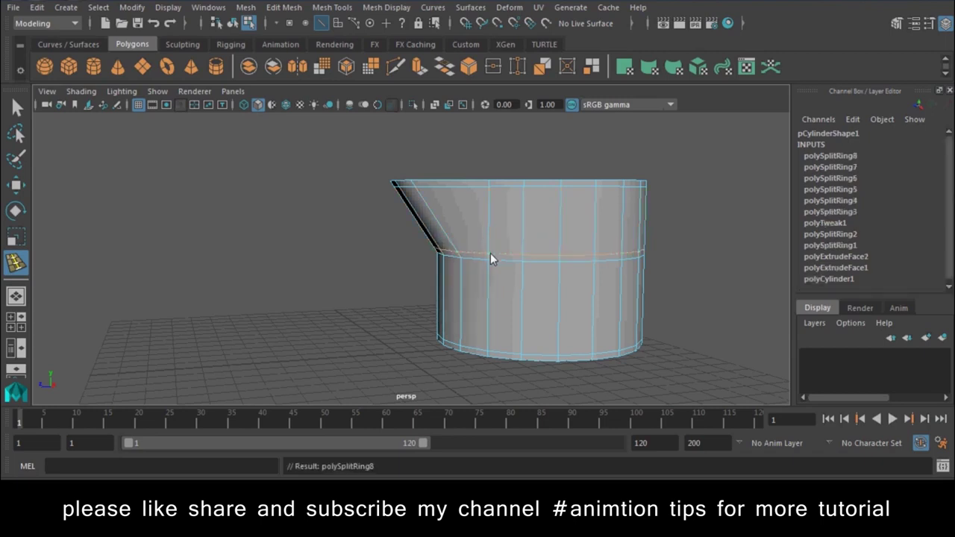
Step: Apply Mesh > Smooth to turn the cup into a rounded jug
key(w)
key(3)
right_drag(609, 189, 672, 105)
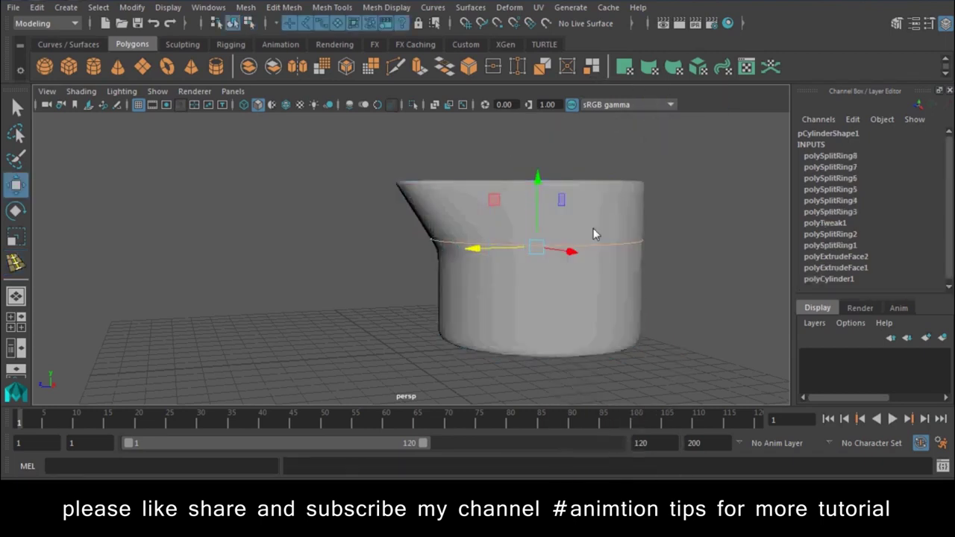
key(1)
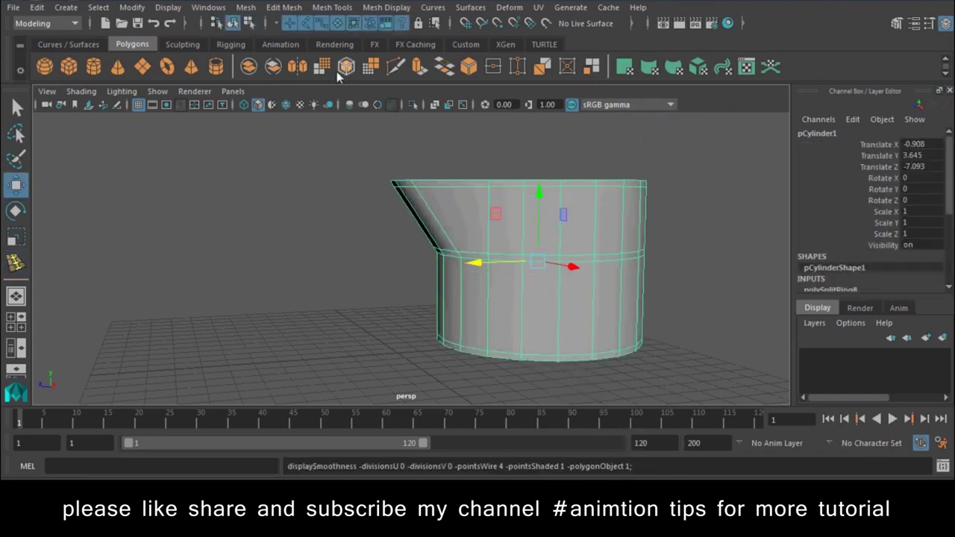
click(321, 67)
click(301, 187)
mouse_move(301, 187)
alt+mouse_down()
mouse_move(507, 279)
mouse_move(475, 352)
mouse_move(528, 288)
mouse_move(491, 279)
mouse_move(452, 313)
mouse_move(476, 275)
mouse_move(417, 283)
alt+mouse_up()
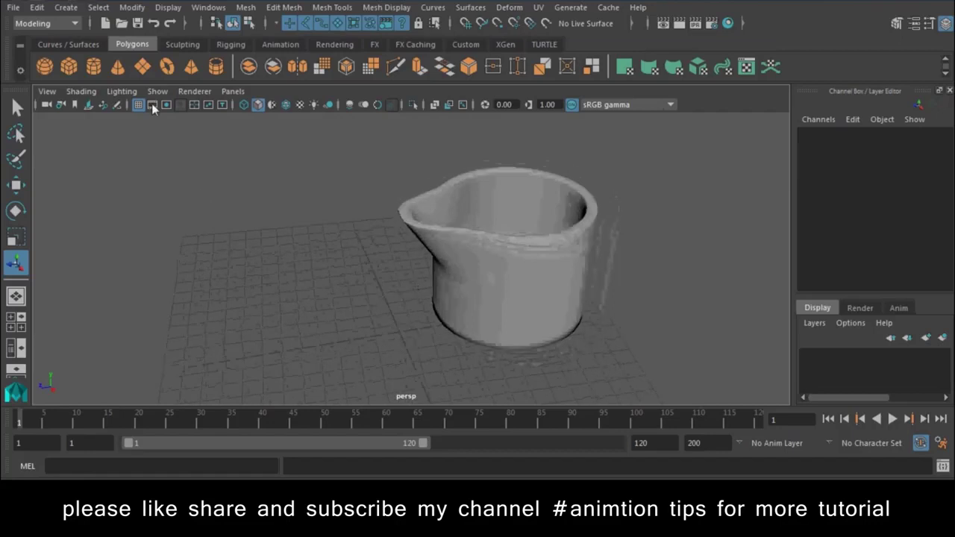
Step: Draw a narrow polygon cylinder beside the jug
click(93, 67)
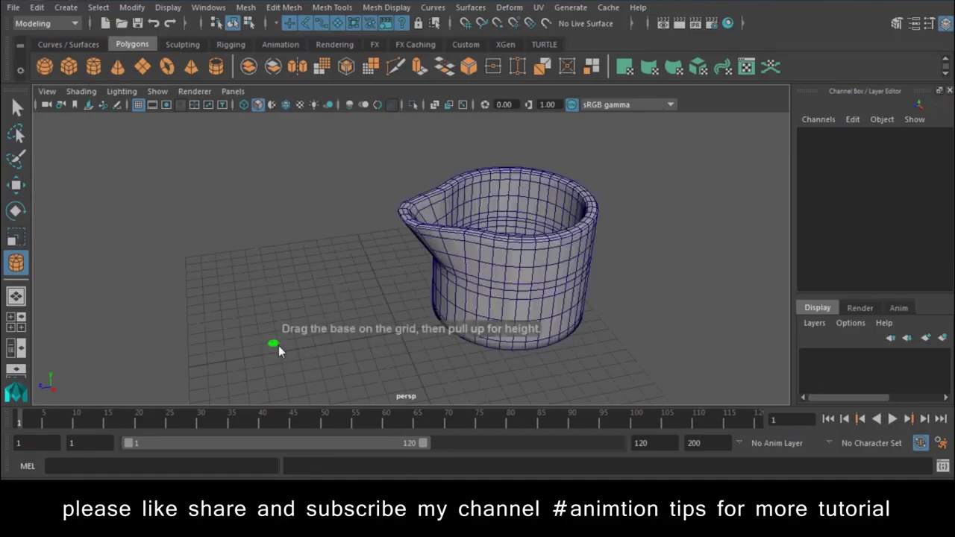
drag(284, 358, 277, 254)
right_drag(272, 123, 272, 235)
key(F10)
click(275, 314)
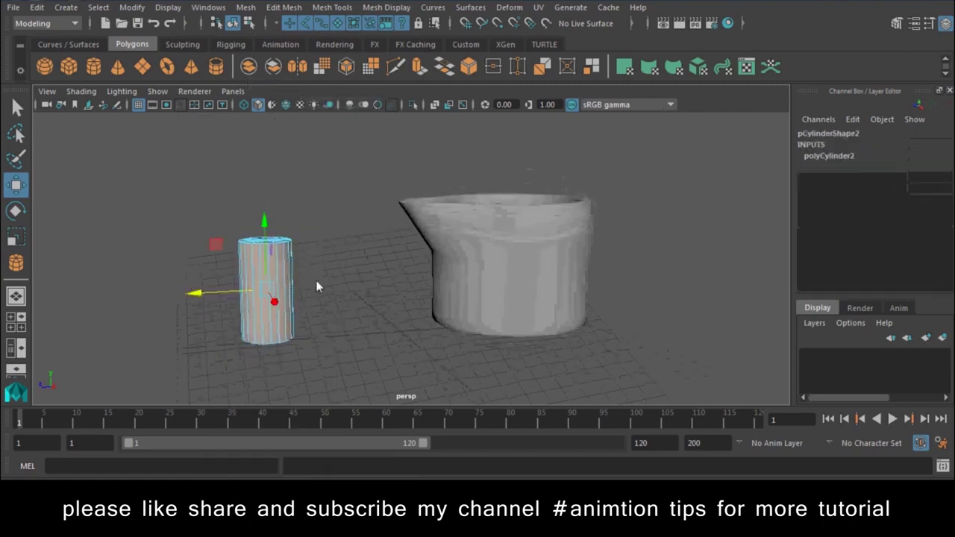
click(321, 351)
right_drag(261, 122, 343, 103)
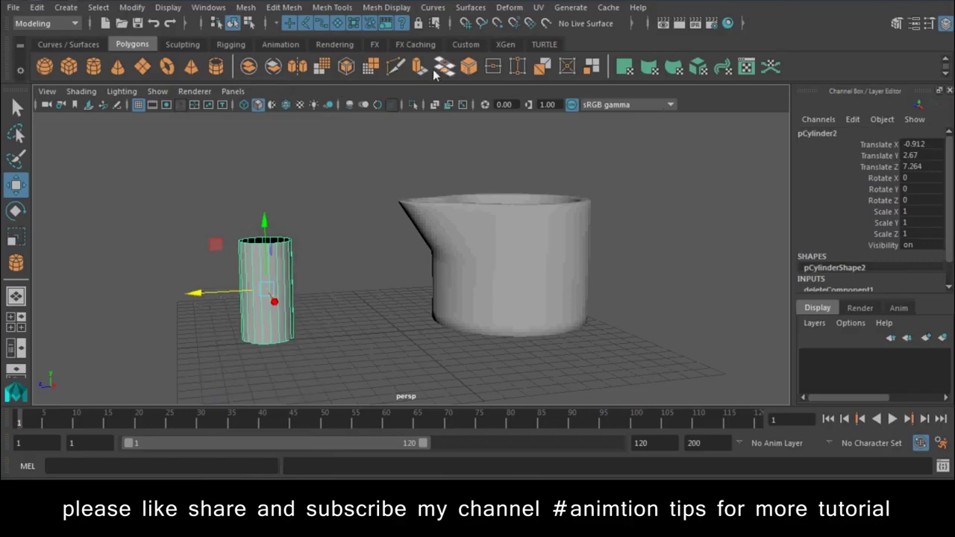
Step: Extrude the new cylinder's faces, then deselect it
key(ctrl+e)
mouse_move(260, 206)
alt+mouse_down()
mouse_move(261, 267)
mouse_move(343, 264)
alt+mouse_up()
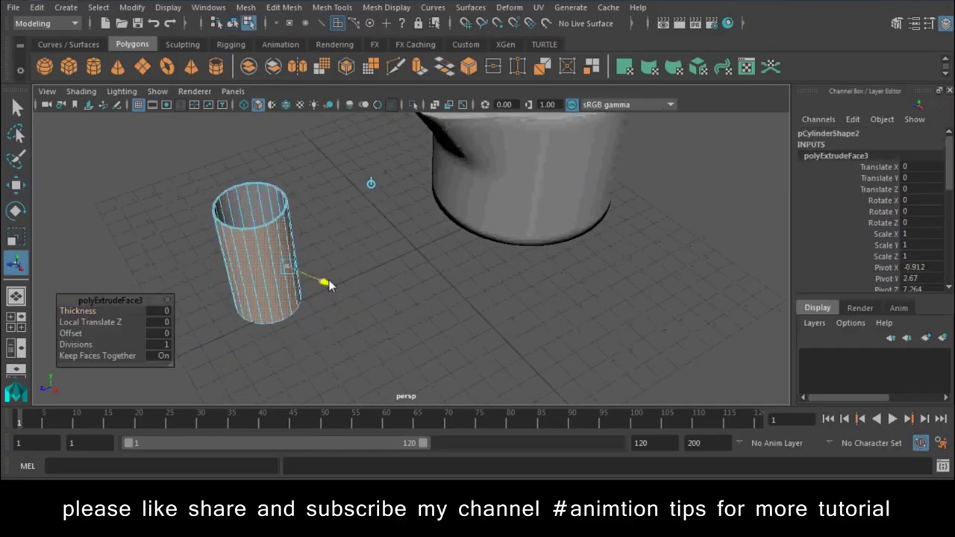
right_click(273, 207)
click(412, 232)
mouse_move(413, 232)
alt+mouse_down()
mouse_move(460, 270)
mouse_move(585, 286)
mouse_move(354, 316)
alt+mouse_up()
Step: Delete the jug's construction history
click(493, 246)
click(37, 6)
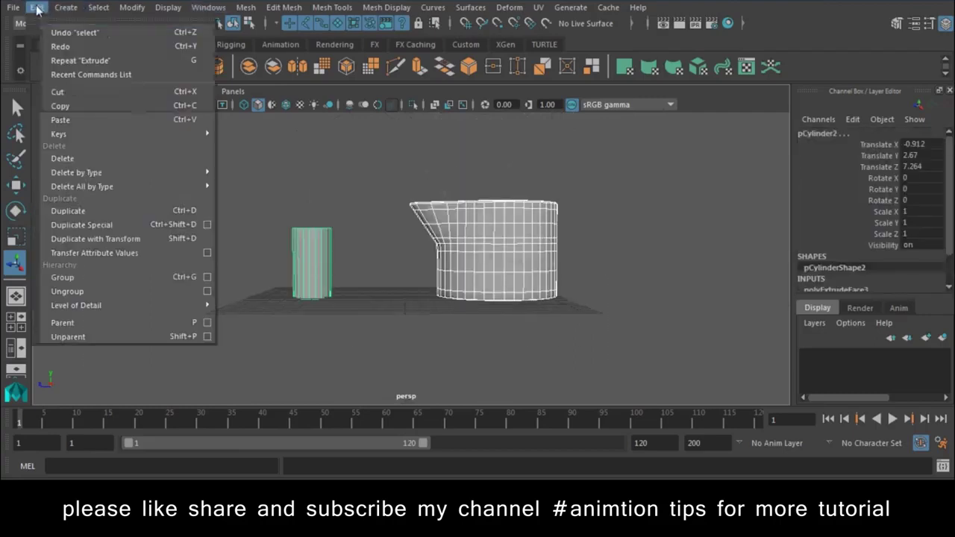
mouse_move(76, 172)
click(237, 182)
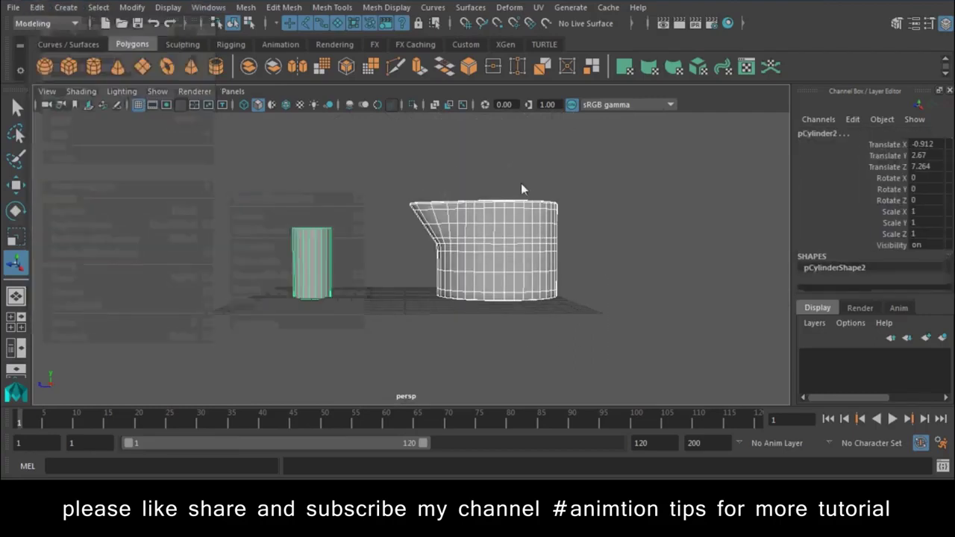
Step: Move the small cylinder closer to the jug, then select the jug
click(293, 288)
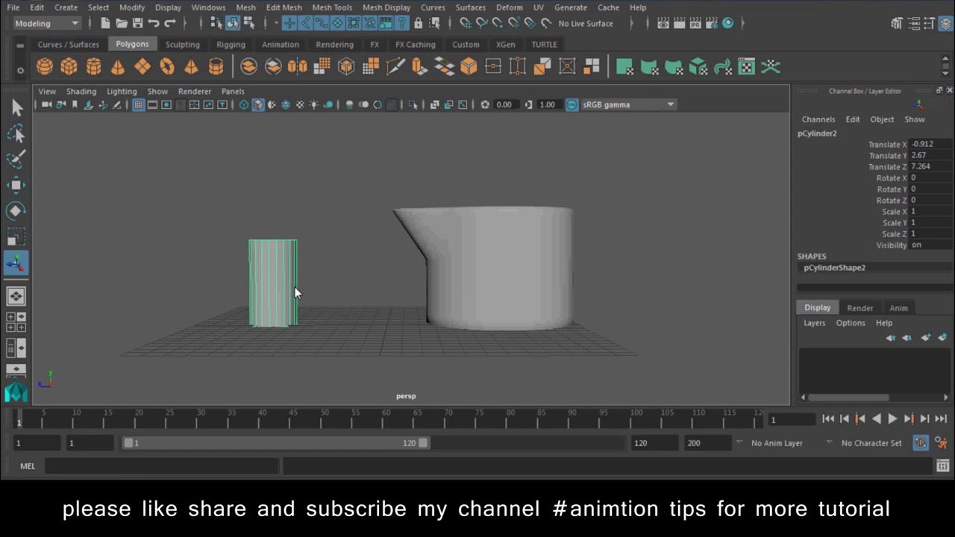
key(w)
mouse_move(196, 286)
mouse_down()
mouse_move(252, 291)
mouse_move(236, 293)
mouse_up()
drag(624, 208, 526, 341)
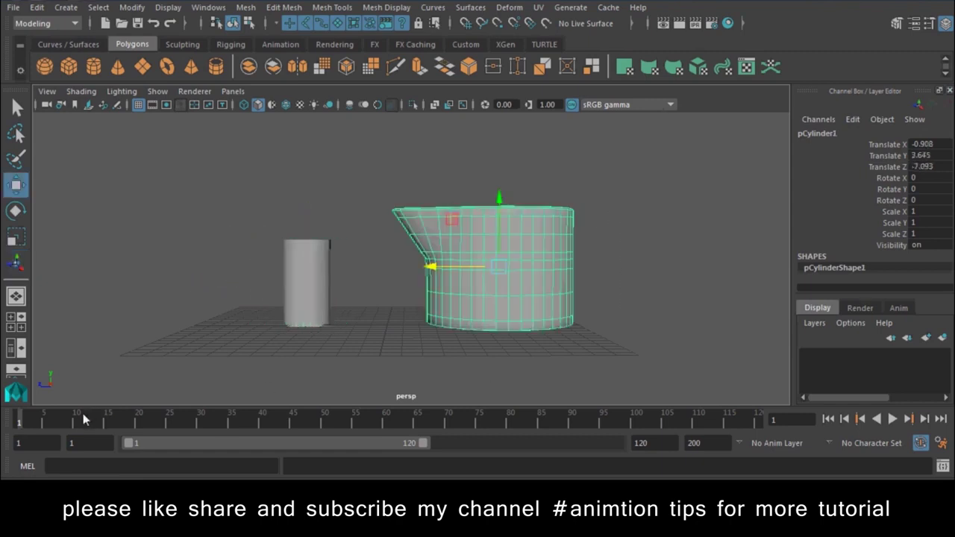
Step: Key the jug at rest, then at about frame 28 tilt and move it toward the glass, keying both
key(s)
drag(30, 424, 345, 422)
key(e)
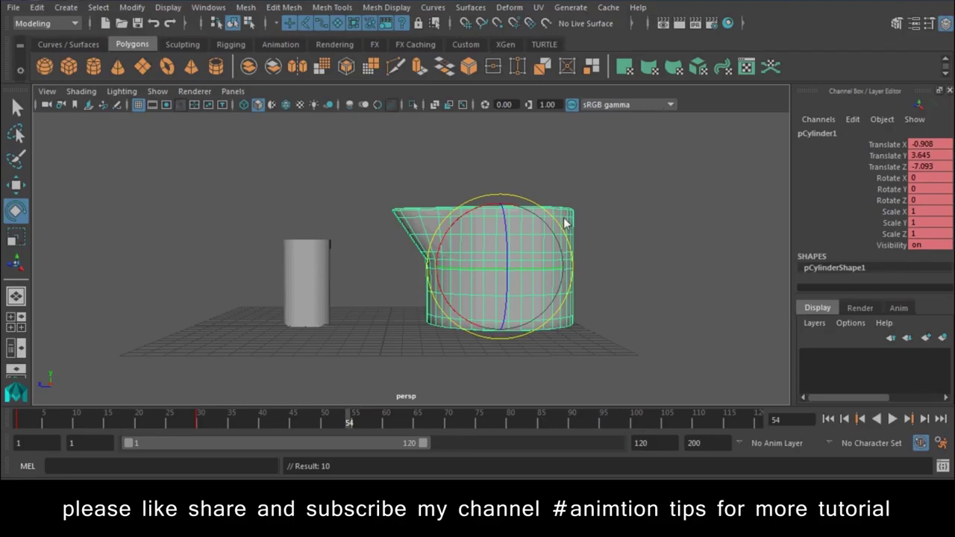
mouse_move(565, 222)
mouse_down()
mouse_move(523, 254)
mouse_move(505, 127)
mouse_up()
key(shift+e)
key(q)
key(w)
key(shift+w)
mouse_move(441, 173)
mouse_down()
mouse_move(379, 187)
mouse_move(365, 254)
mouse_move(474, 154)
mouse_move(467, 158)
mouse_up()
key(shift+w)
Step: Tilt the jug further, move it over the glass and raise it slightly, keying each change
key(s)
key(e)
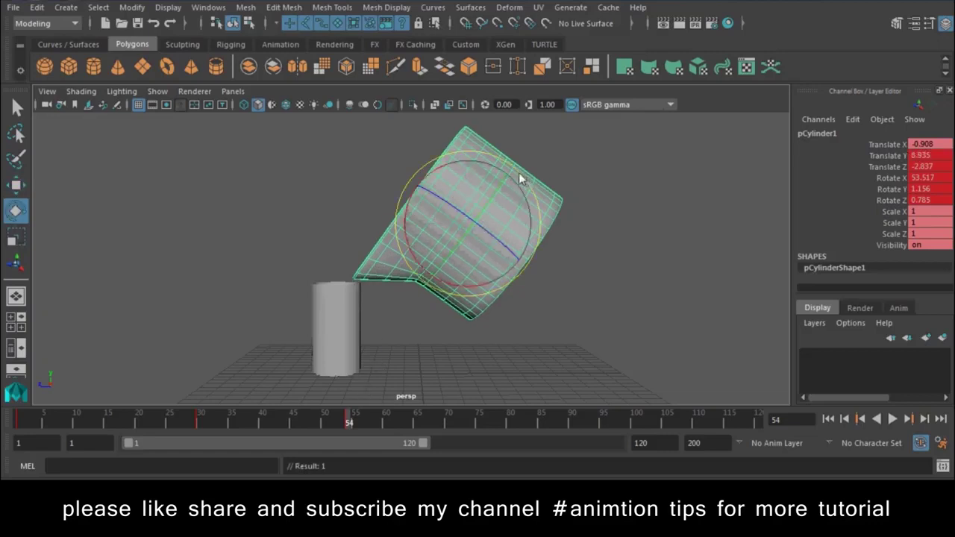
drag(519, 172, 515, 170)
key(s)
key(w)
drag(403, 230, 394, 219)
key(s)
drag(465, 171, 462, 156)
key(s)
Step: At frame 44, tilt the jug back toward upright, key the rotation and replay the animation
key(alt+v)
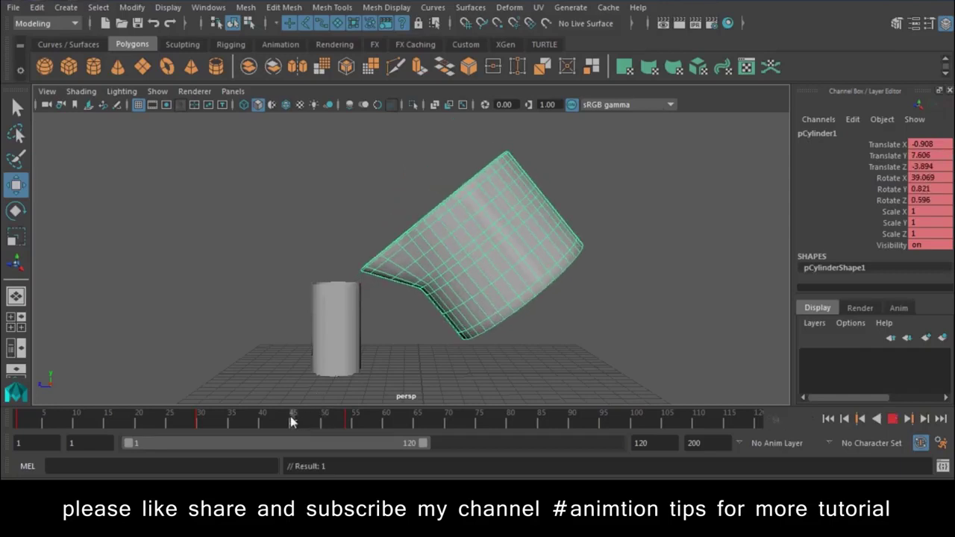
click(291, 422)
key(e)
drag(548, 204, 562, 239)
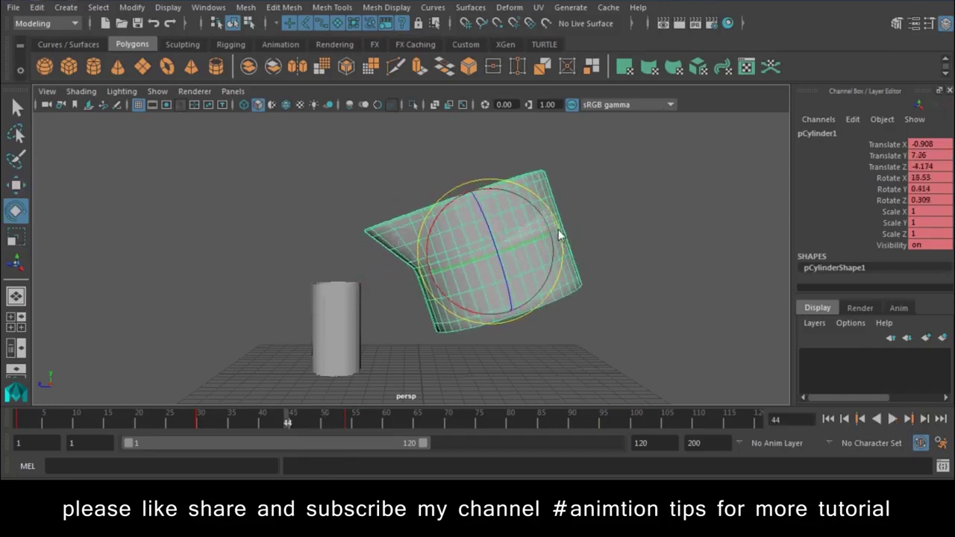
key(shift+e)
key(w)
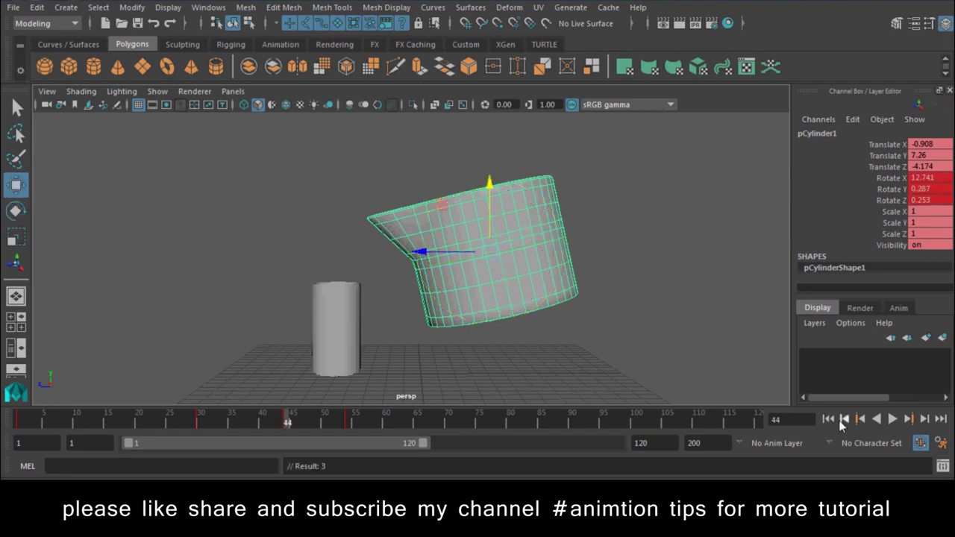
click(844, 419)
click(892, 420)
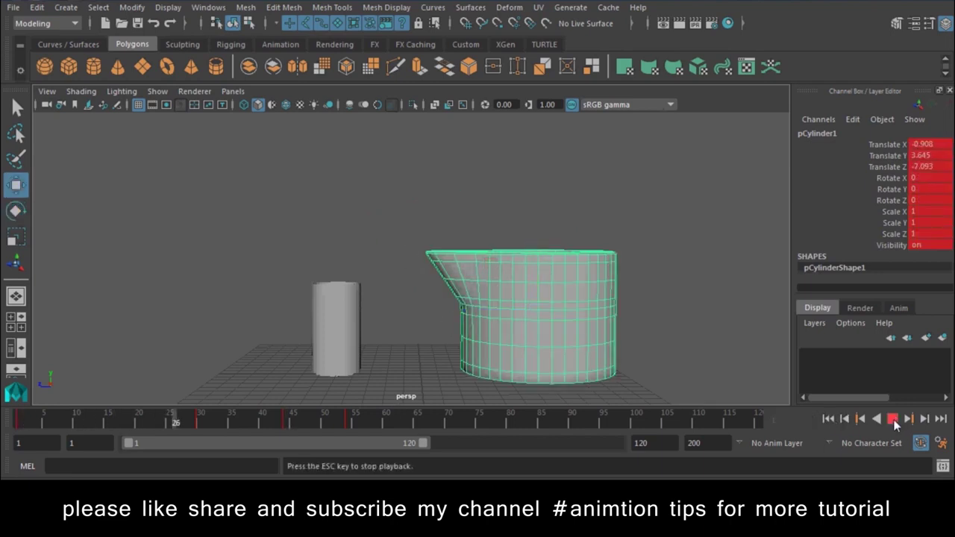
click(892, 419)
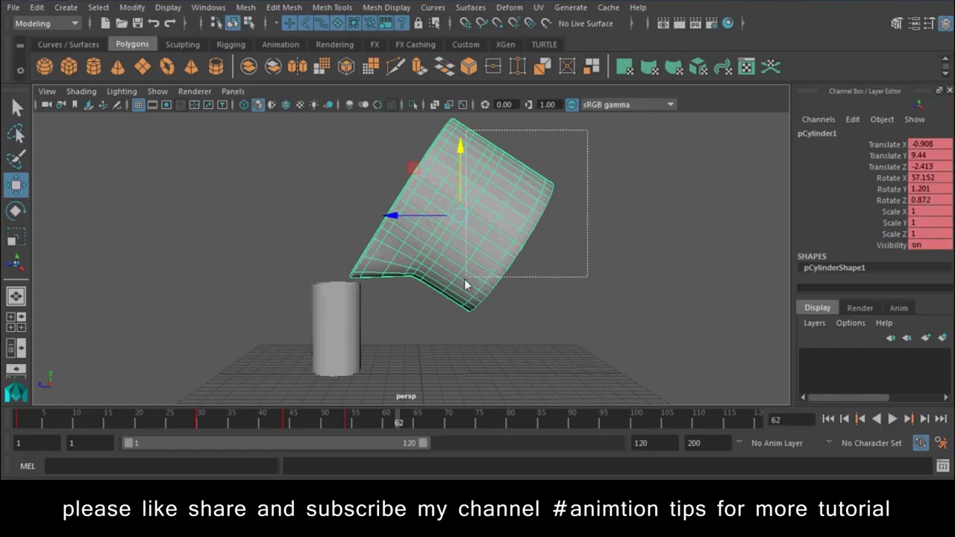
Step: Shift the keys between frames 41 and 60 later in time and play back the result
shift+drag(385, 421, 267, 426)
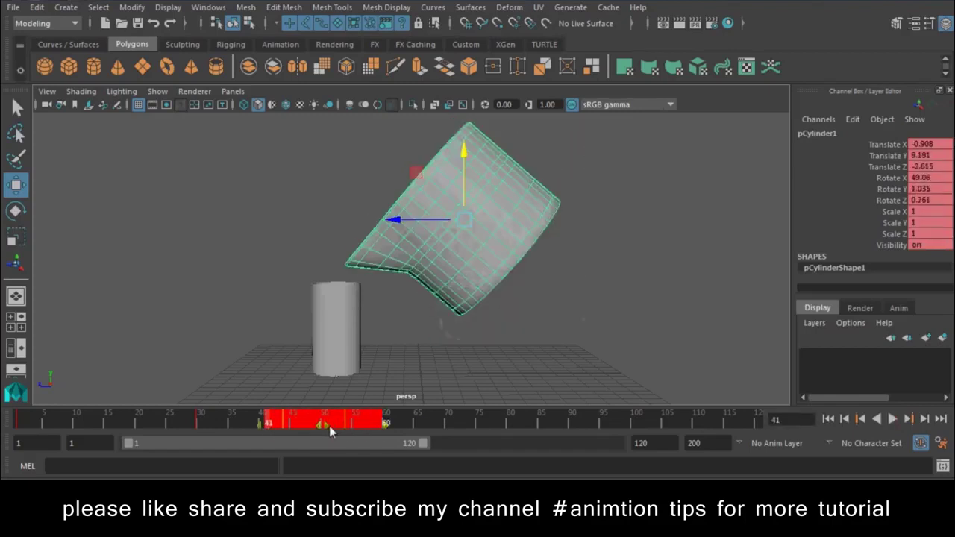
drag(329, 426, 371, 427)
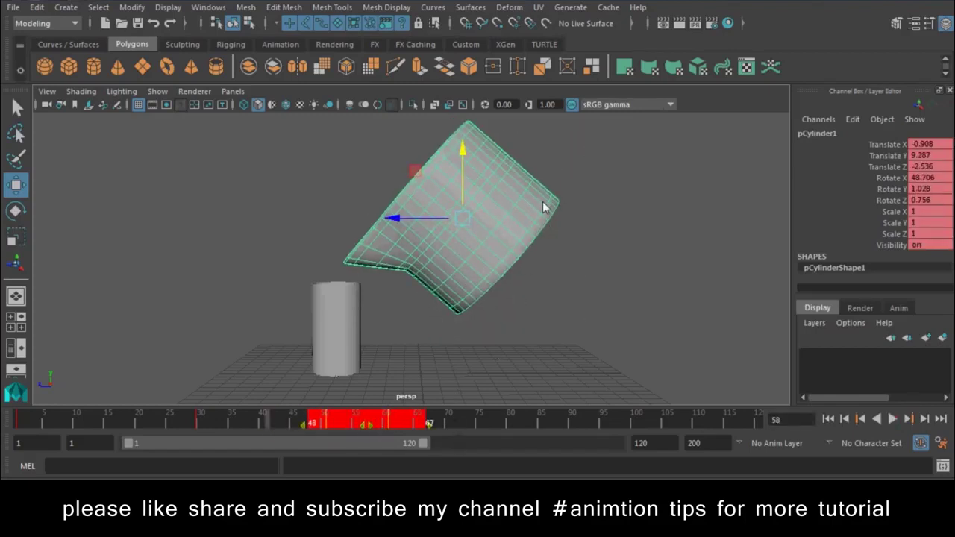
click(593, 189)
key(ctrl+z)
mouse_move(423, 426)
shift+mouse_down()
mouse_move(353, 425)
mouse_move(456, 424)
shift+mouse_up()
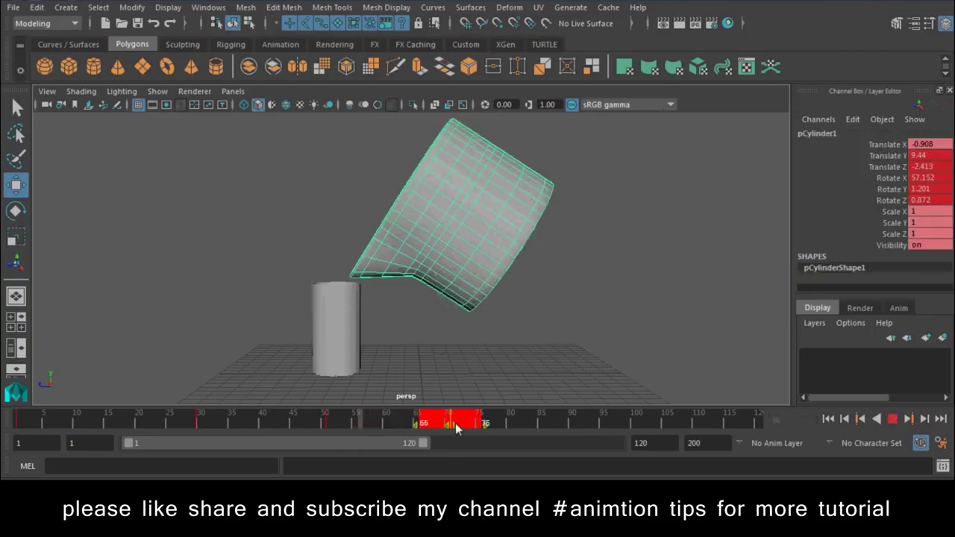
click(544, 382)
click(828, 419)
click(893, 419)
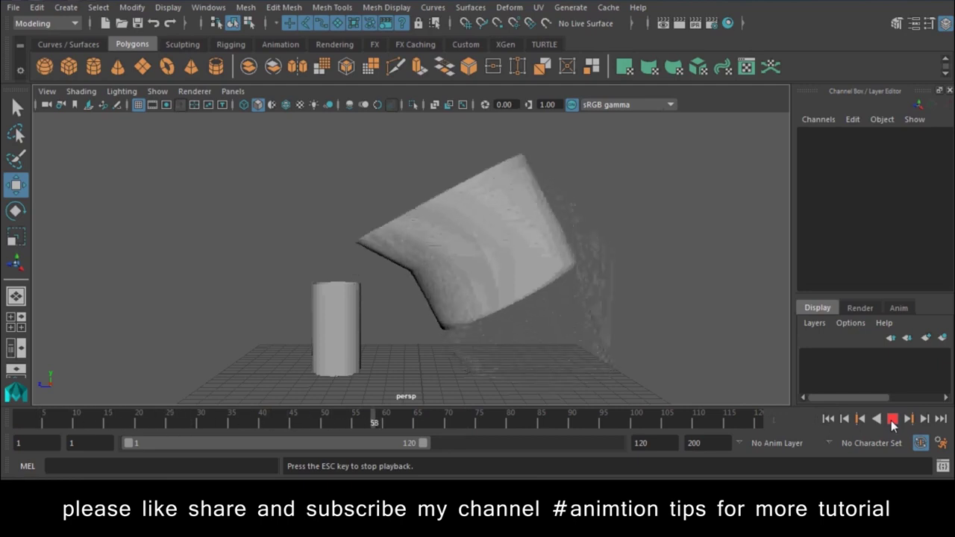
click(893, 420)
Step: Rewind to frame 1, reselect the jug and open the menu set list
mouse_move(380, 255)
alt+mouse_down()
mouse_move(585, 299)
mouse_move(695, 399)
alt+mouse_up()
click(829, 419)
mouse_move(571, 326)
alt+mouse_down()
mouse_move(463, 338)
mouse_move(392, 301)
alt+mouse_up()
click(492, 177)
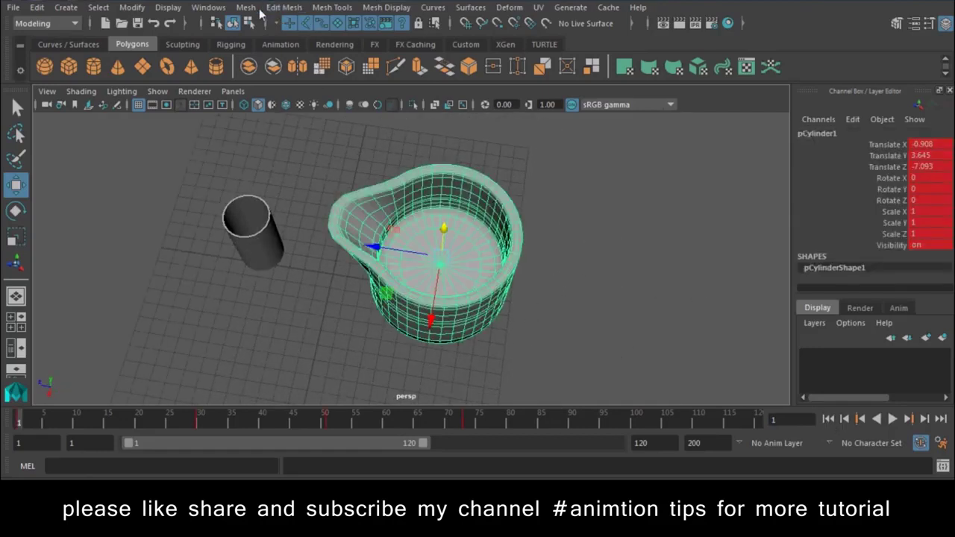
click(45, 23)
Step: Switch to the FX menu set and delete the small cylinder's construction history
click(30, 72)
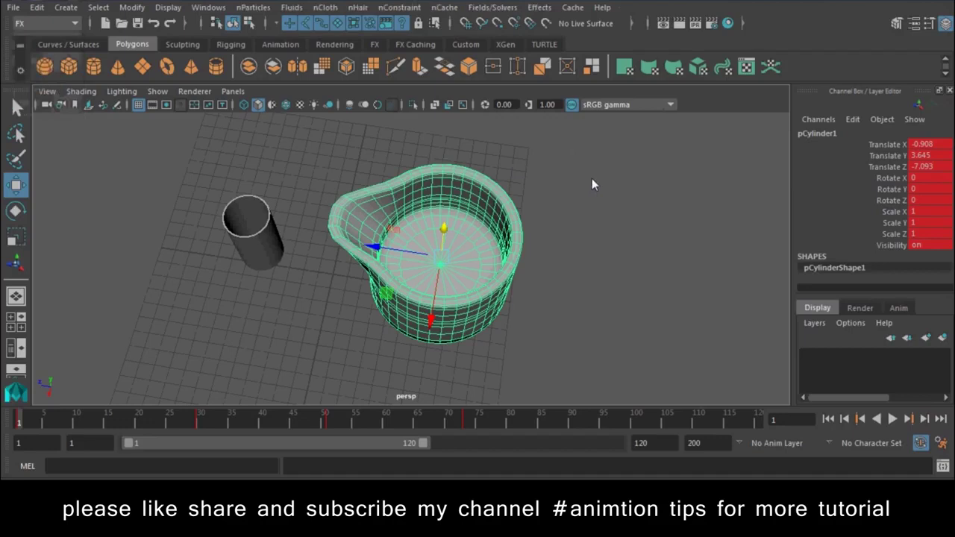
click(37, 6)
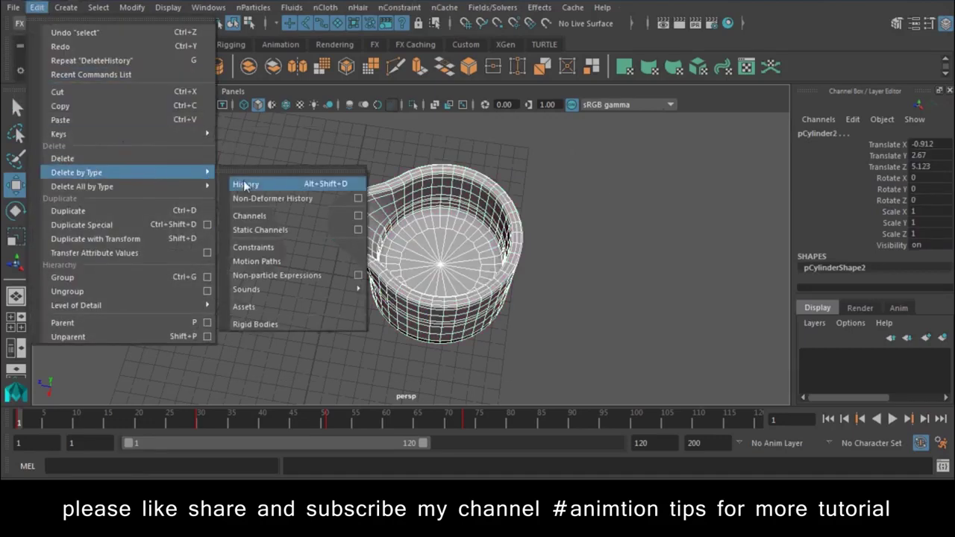
click(250, 184)
Step: Select the jug and set Water as the default nParticle type
click(447, 291)
click(47, 27)
click(48, 29)
click(255, 6)
mouse_move(285, 141)
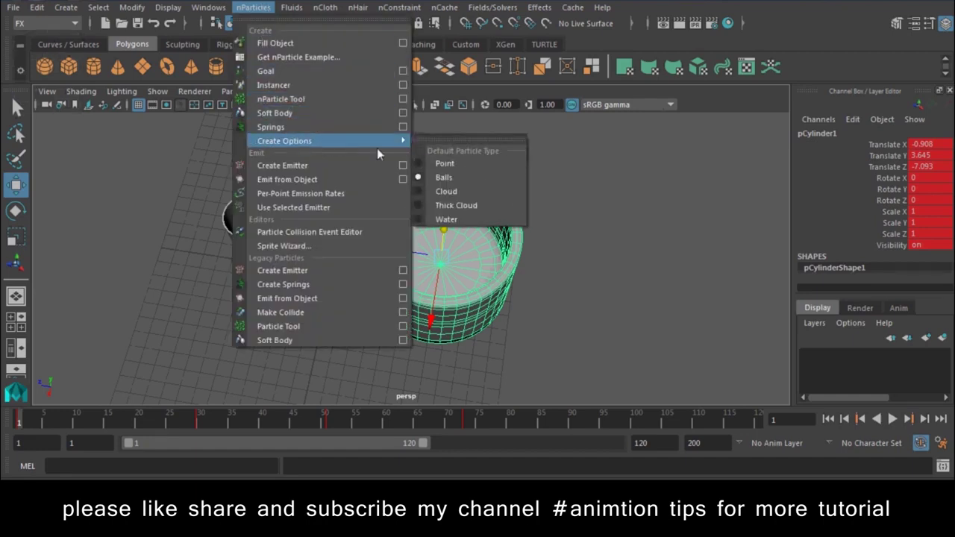
click(442, 221)
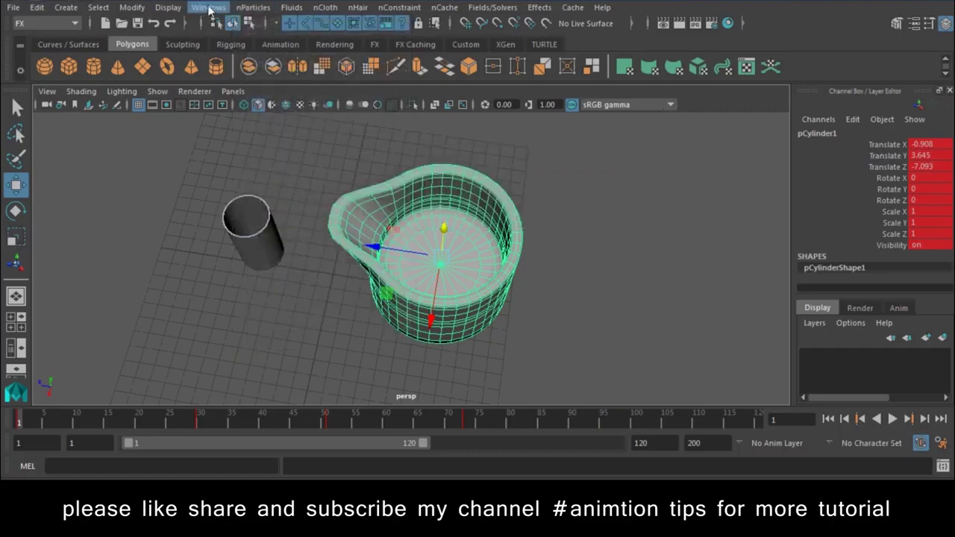
click(255, 8)
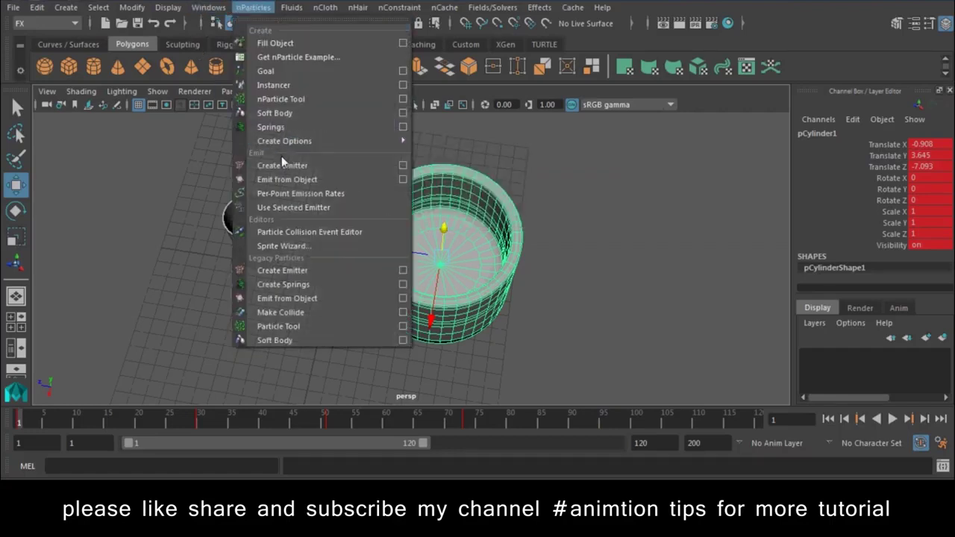
Step: Reset the Fill Object options and test a fill up to Max Y 0.6, then undo it
click(403, 43)
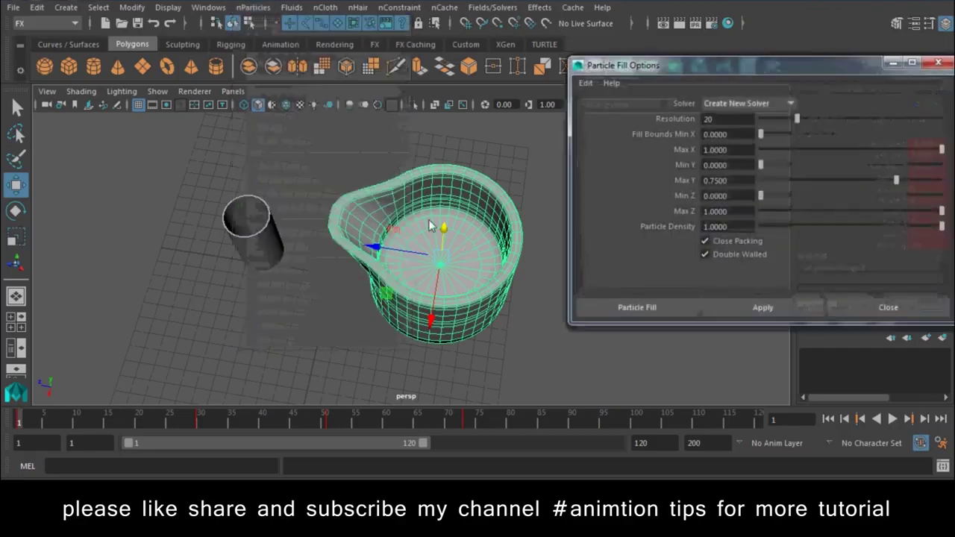
click(586, 83)
click(608, 111)
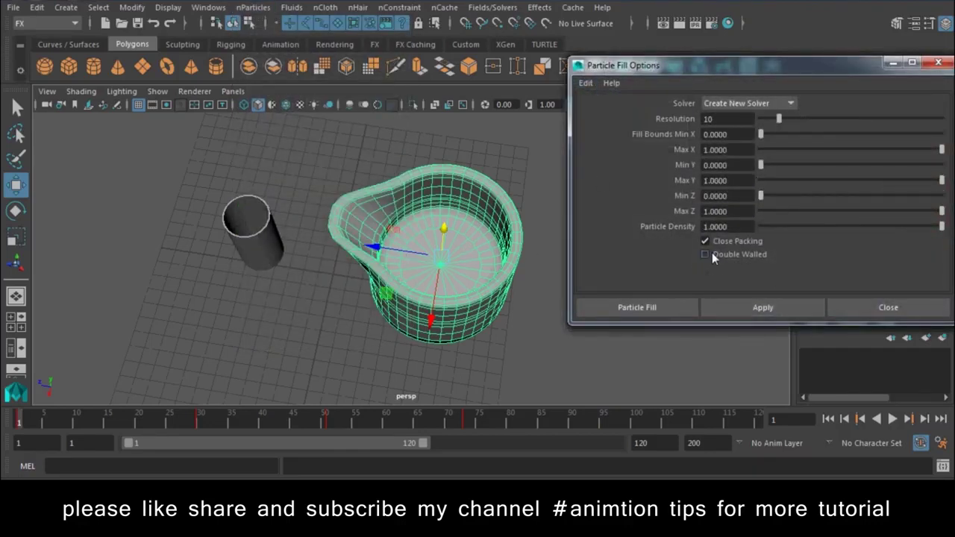
scroll(449, 207, up, 2)
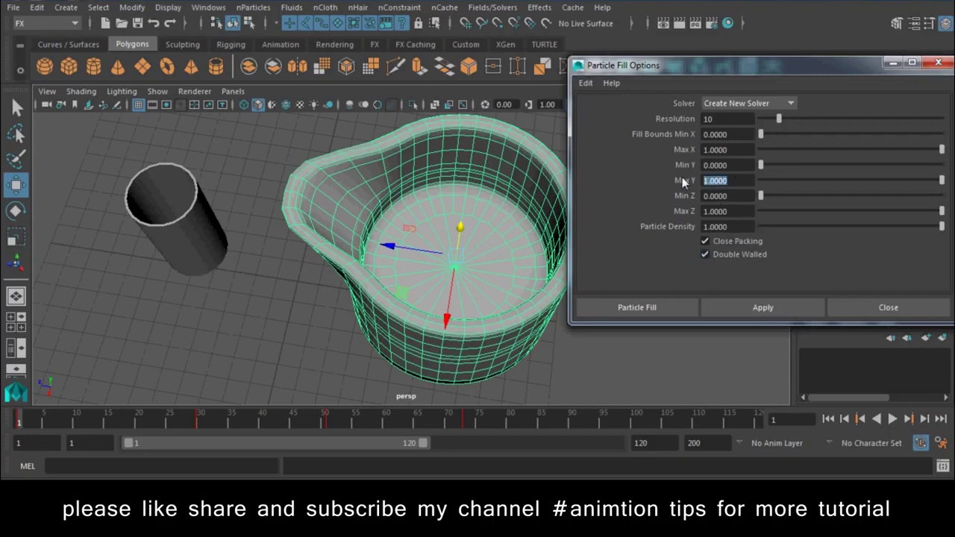
key(BackSpace)
click(727, 309)
mouse_move(448, 307)
alt+mouse_down()
mouse_move(532, 287)
mouse_move(473, 281)
mouse_move(439, 292)
alt+mouse_up()
key(ctrl+z)
key(ctrl+z)
key(ctrl+z)
Step: Fill the jug with water particles at Resolution 30 and Max Y 0.8, viewed in wireframe
alt+drag(461, 322, 439, 287)
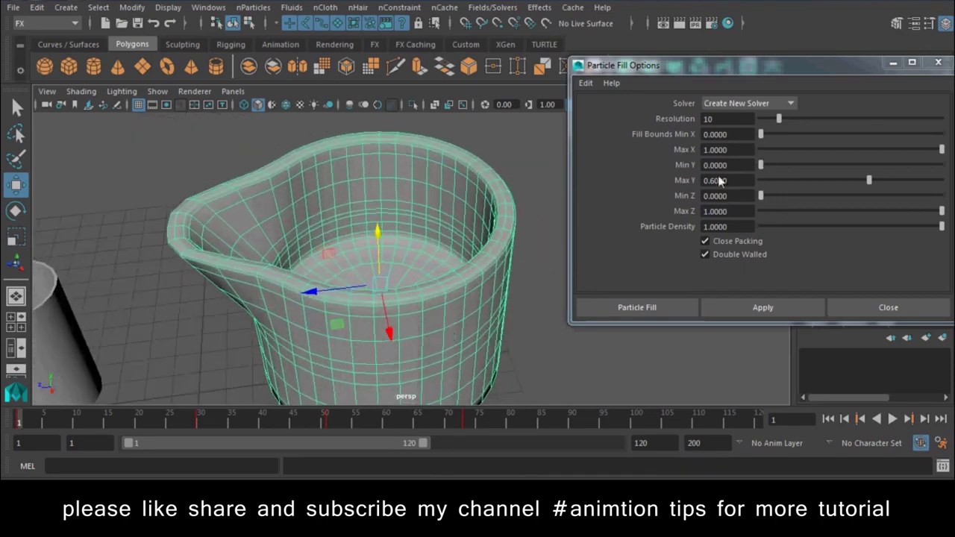
drag(715, 120, 696, 119)
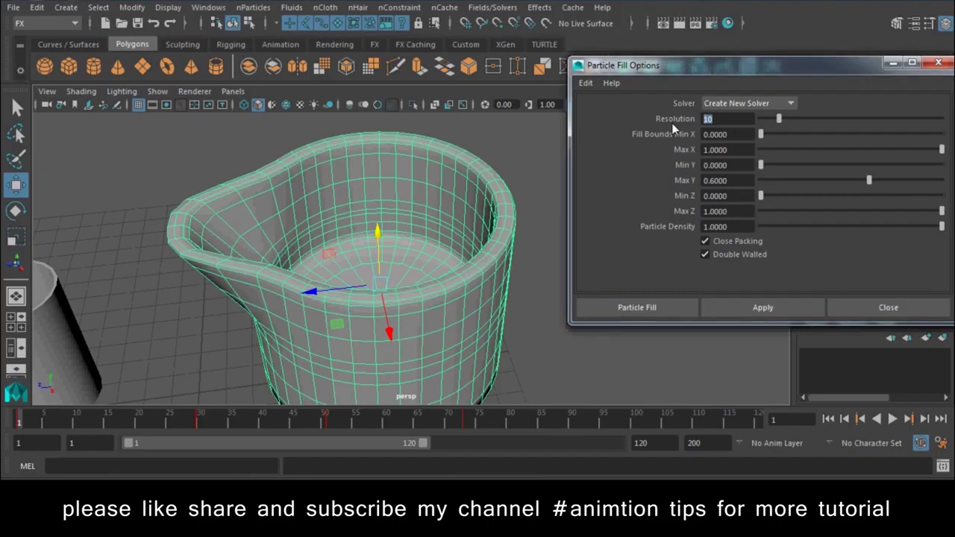
text(30)
click(736, 309)
mouse_move(388, 313)
alt+mouse_down()
mouse_move(331, 318)
mouse_move(414, 250)
mouse_move(397, 299)
mouse_move(313, 276)
alt+mouse_up()
key(4)
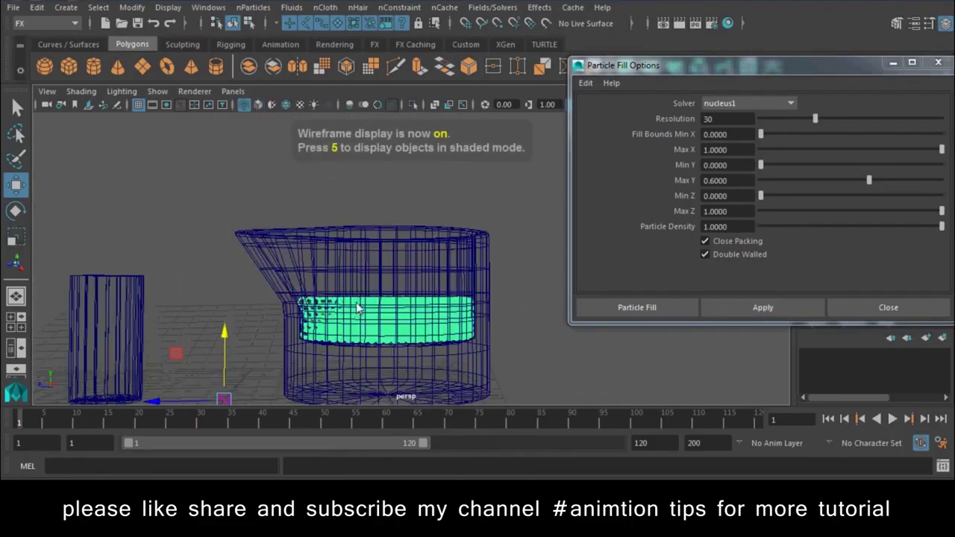
alt+drag(357, 308, 401, 309)
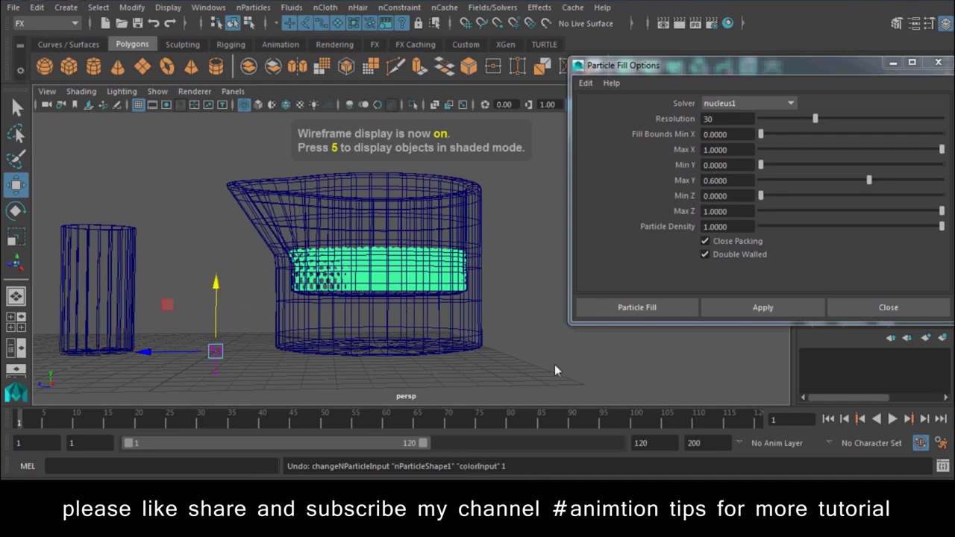
key(ctrl+z)
drag(728, 181, 714, 182)
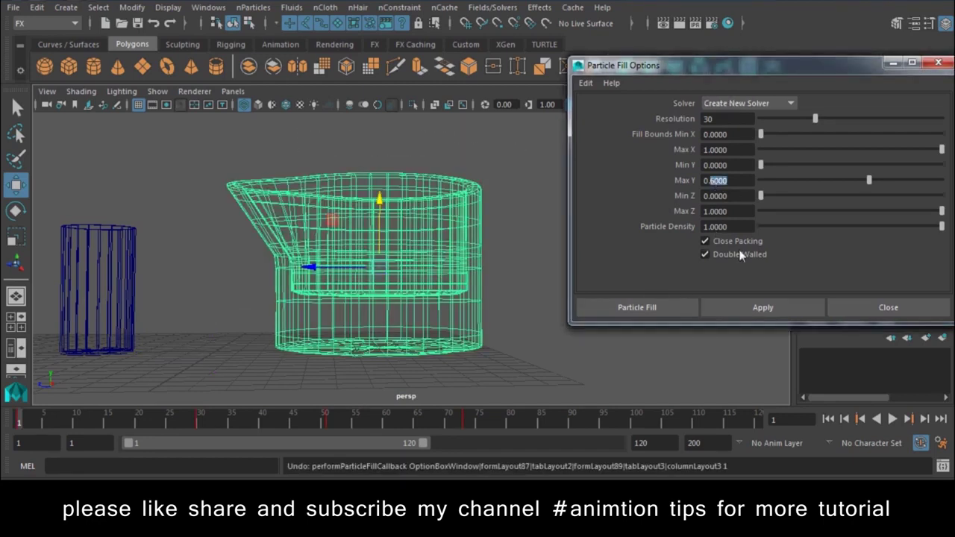
text(0.8)
click(744, 311)
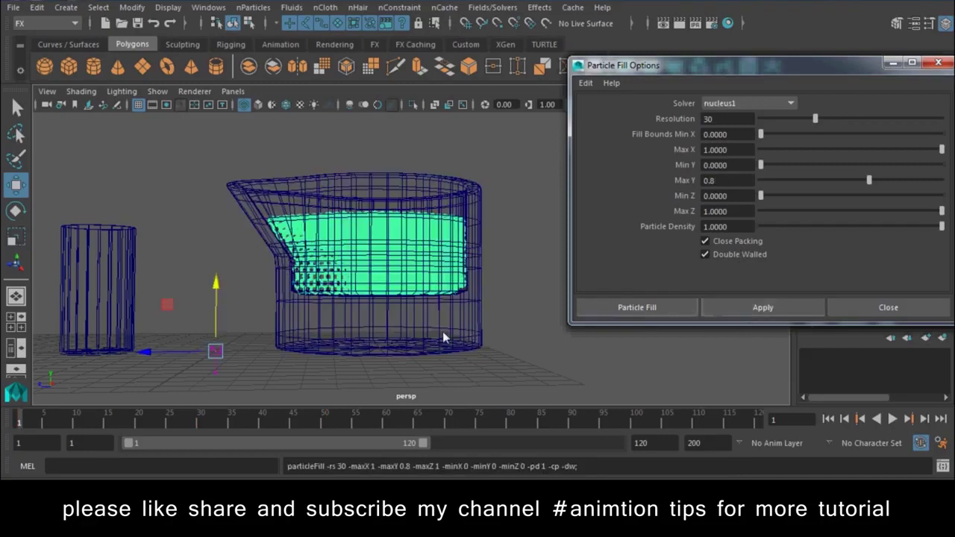
Step: Close the particle fill options and switch the viewport to shaded display
click(873, 308)
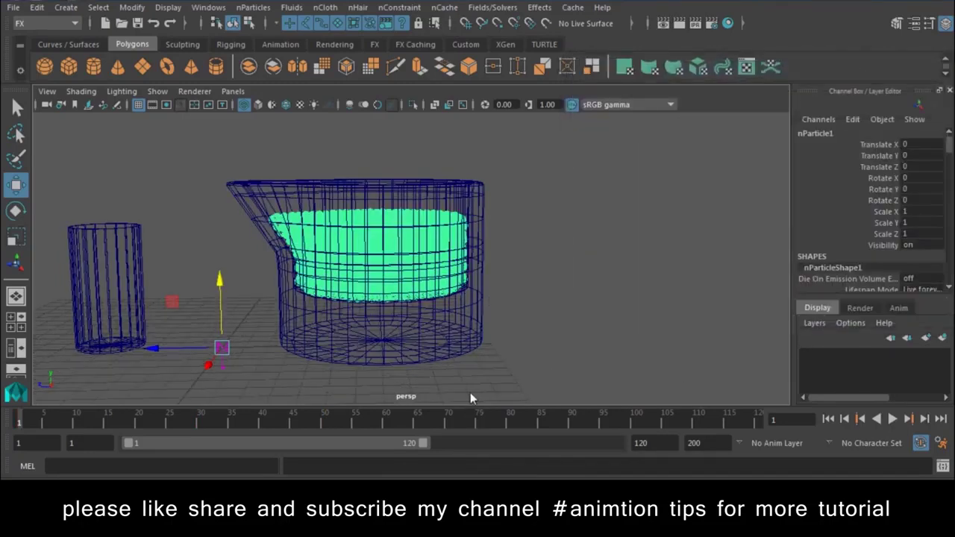
alt+right_drag(474, 363, 483, 377)
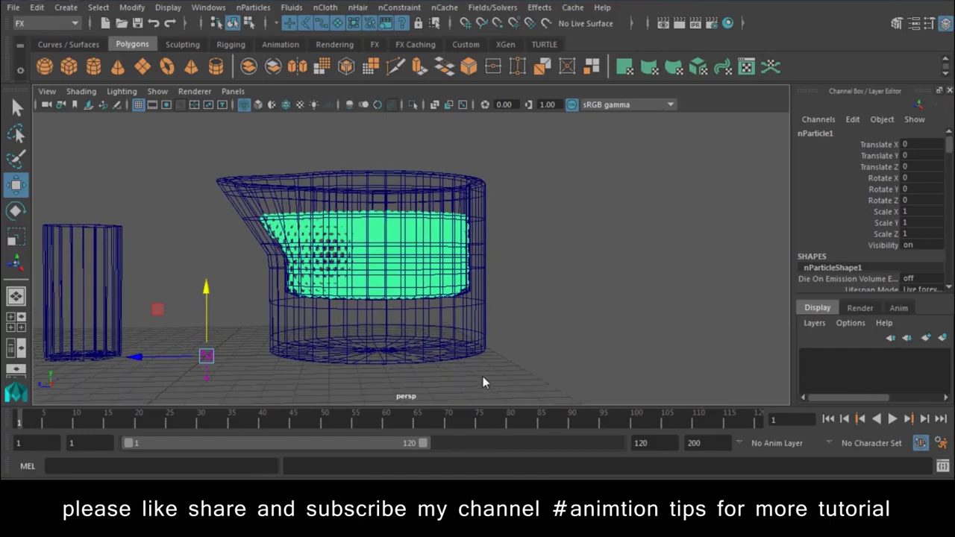
key(6)
alt+drag(461, 320, 622, 279)
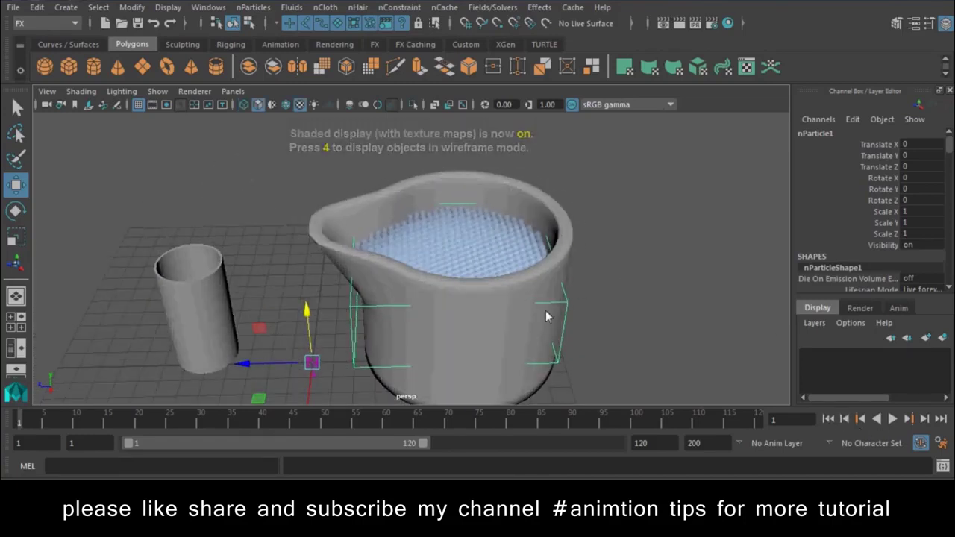
Step: Make the small glass cylinder an nCloth passive collider
click(379, 282)
click(201, 277)
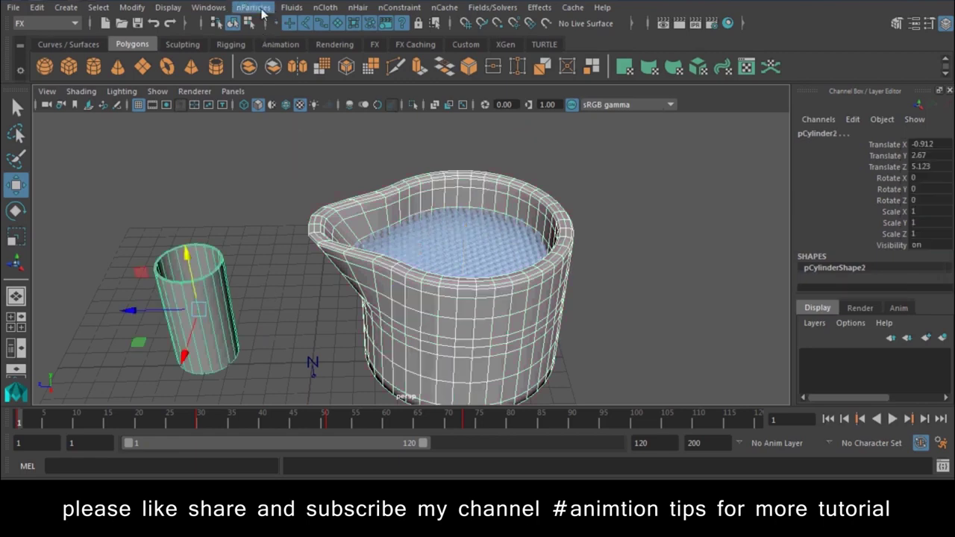
click(261, 8)
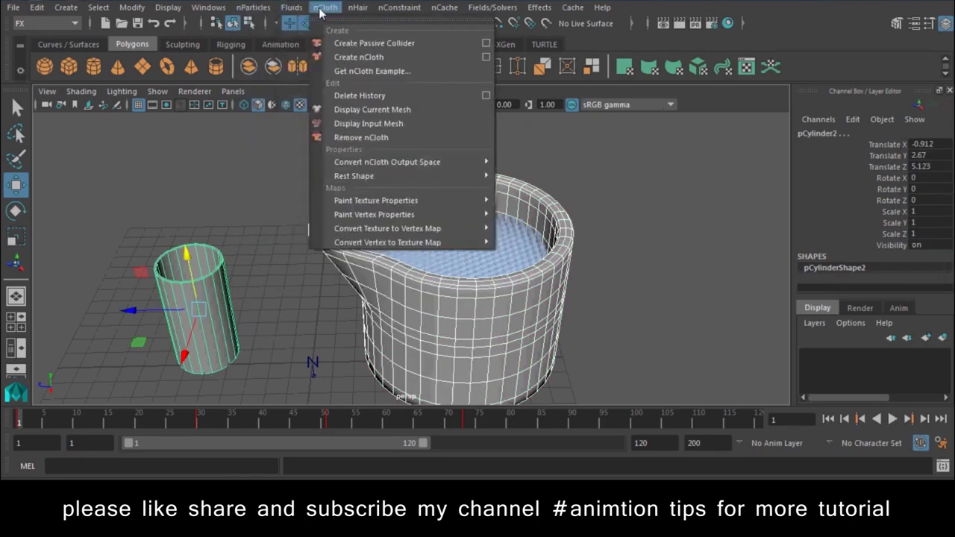
click(369, 42)
alt+drag(574, 240, 520, 224)
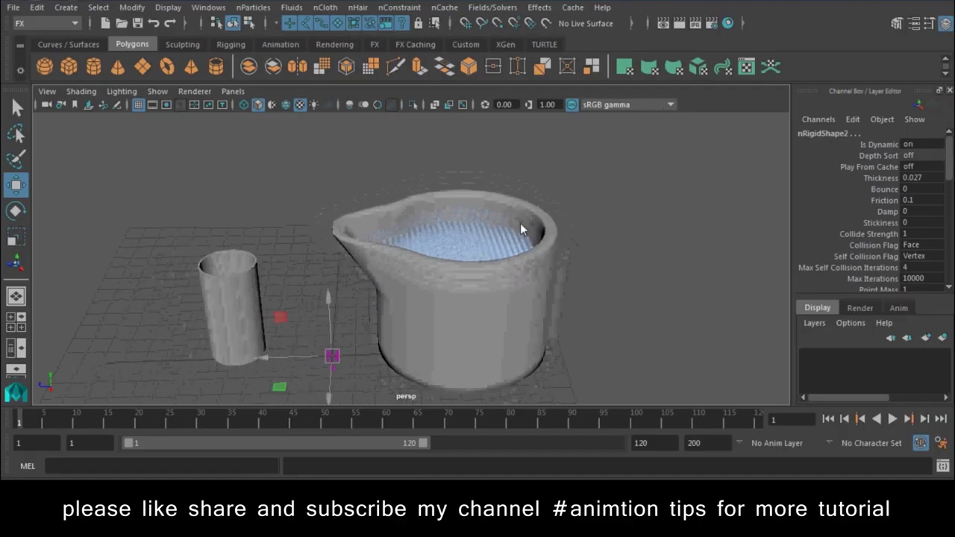
Step: Play the simulation forward and back to watch water pour from the jug
click(894, 420)
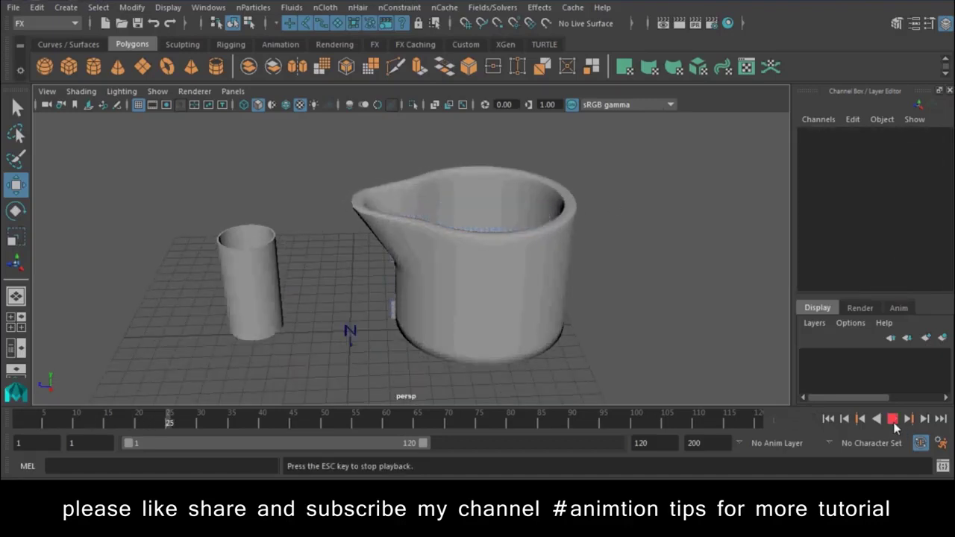
click(877, 420)
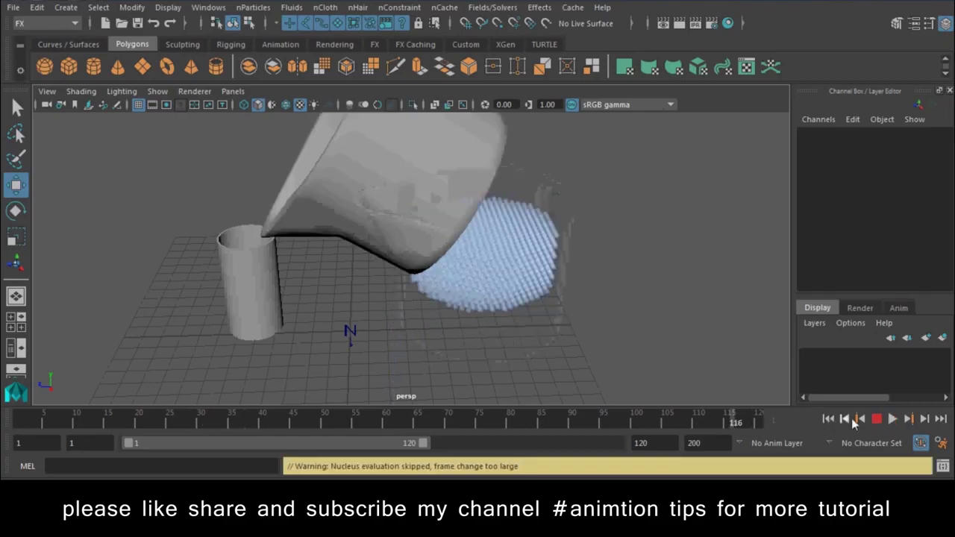
click(830, 419)
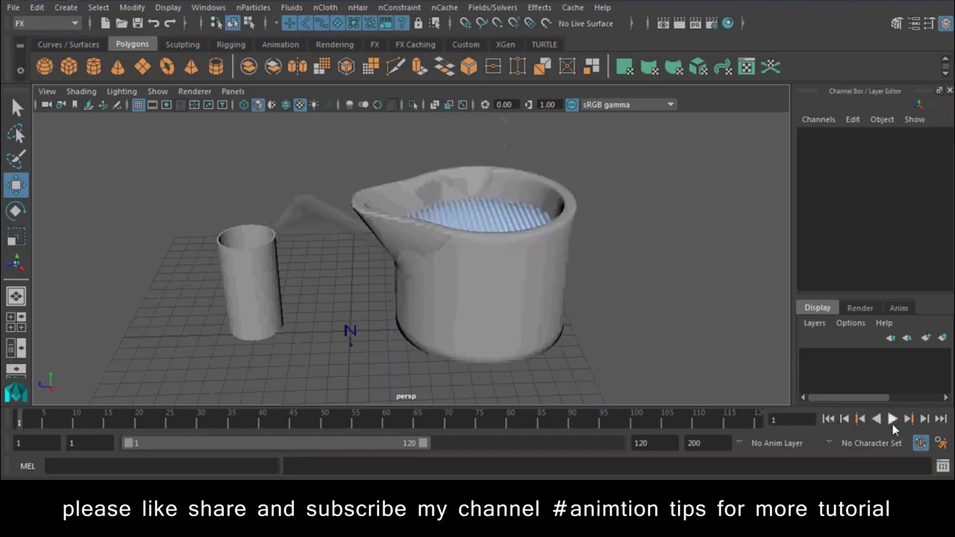
click(894, 420)
Step: Select the nParticle liquid and open nParticleShape1 in the Attribute Editor
mouse_move(606, 326)
alt+mouse_down()
mouse_move(604, 302)
mouse_move(593, 334)
mouse_move(554, 353)
mouse_move(583, 324)
alt+mouse_up()
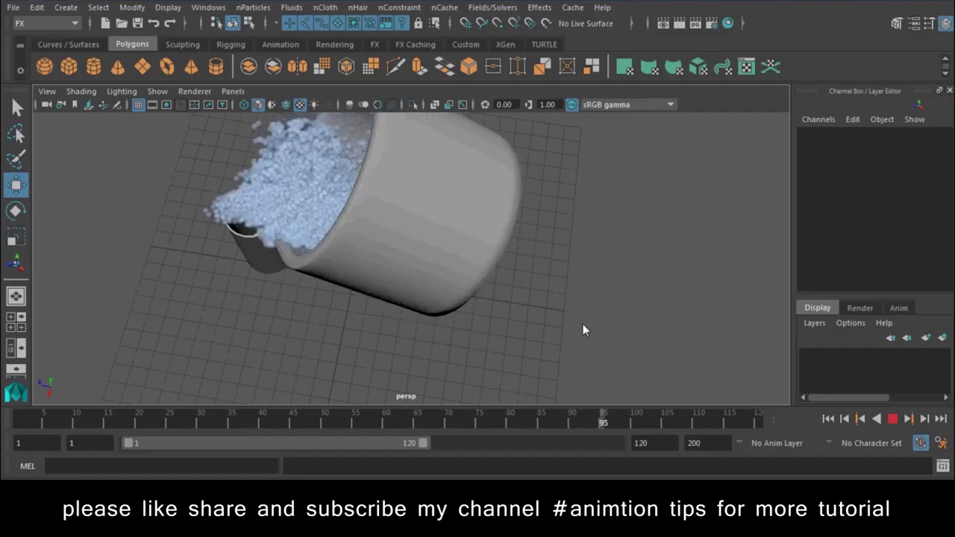
mouse_move(365, 347)
alt+mouse_down()
mouse_move(366, 267)
mouse_move(398, 281)
mouse_move(410, 326)
mouse_move(375, 281)
mouse_move(356, 290)
mouse_move(219, 217)
alt+mouse_up()
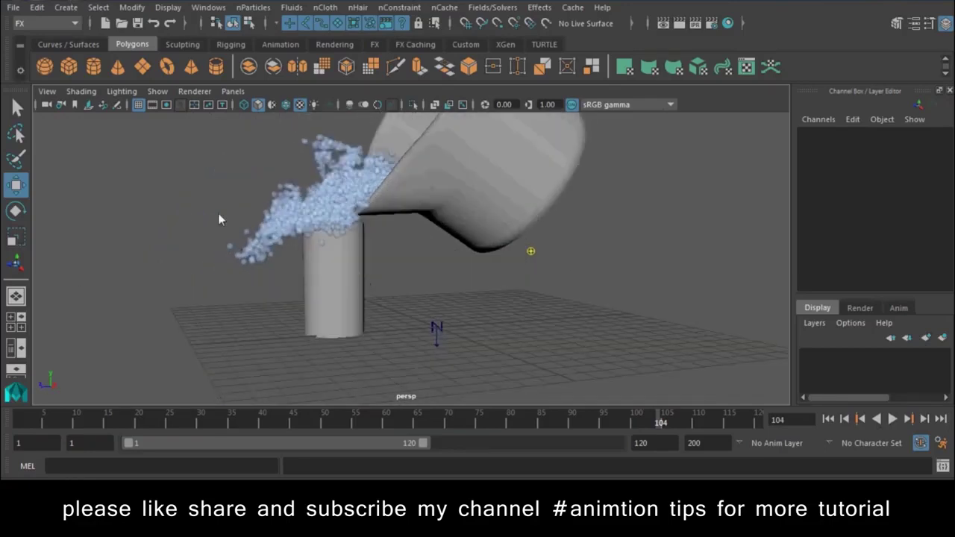
drag(247, 257, 248, 260)
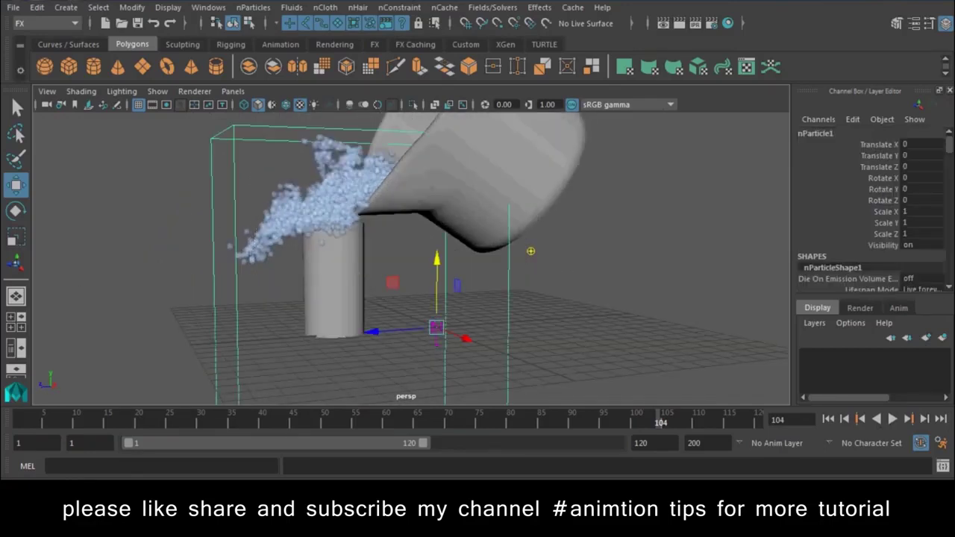
click(914, 23)
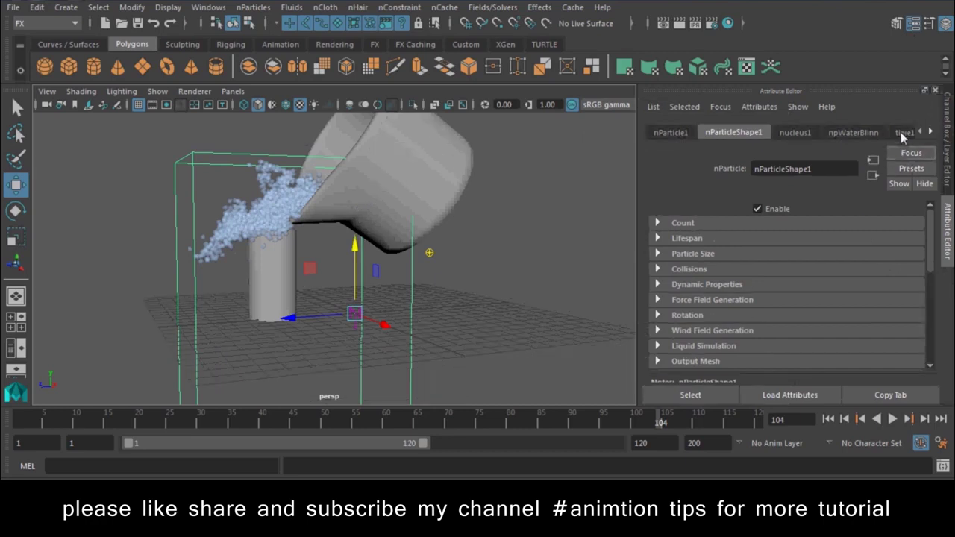
Step: Set nucleus1's Space Scale to 0.2 under Scale Attributes and replay the pour from frame 1
click(796, 132)
scroll(781, 291, down, 5)
scroll(782, 291, down, 5)
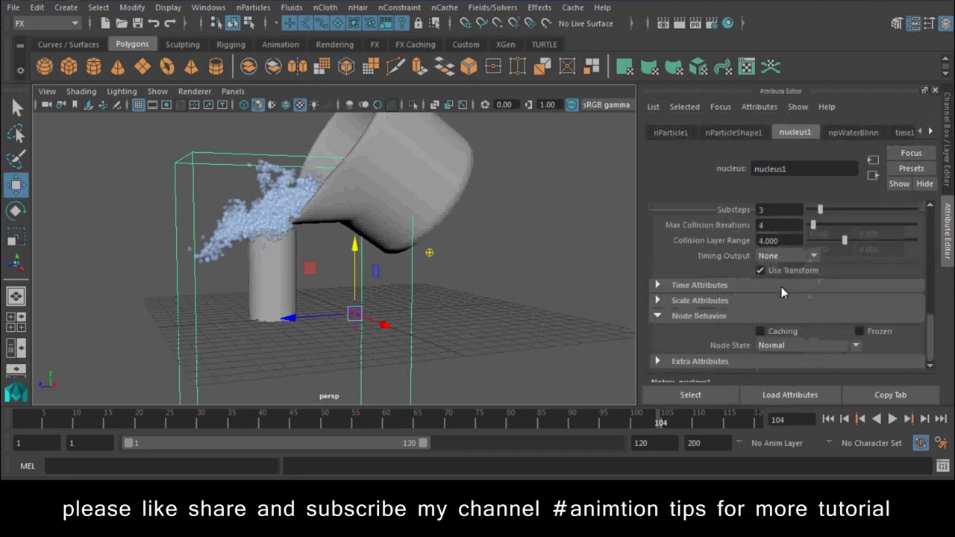
click(720, 301)
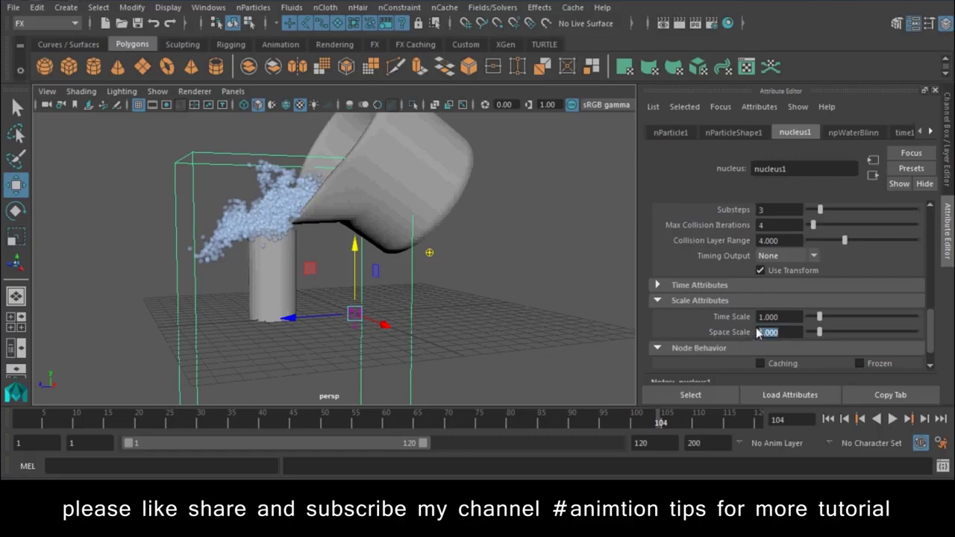
key(Return)
click(828, 419)
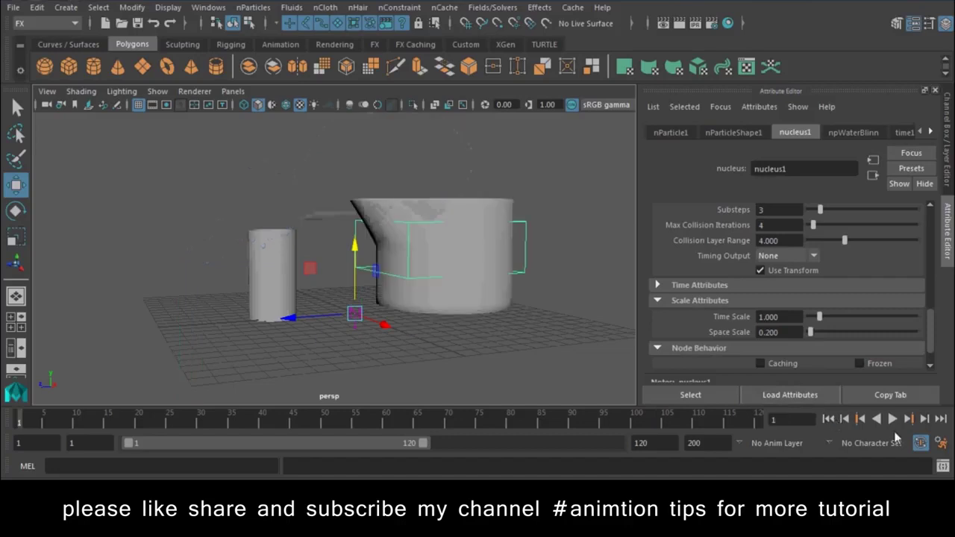
click(892, 419)
alt+drag(357, 296, 463, 330)
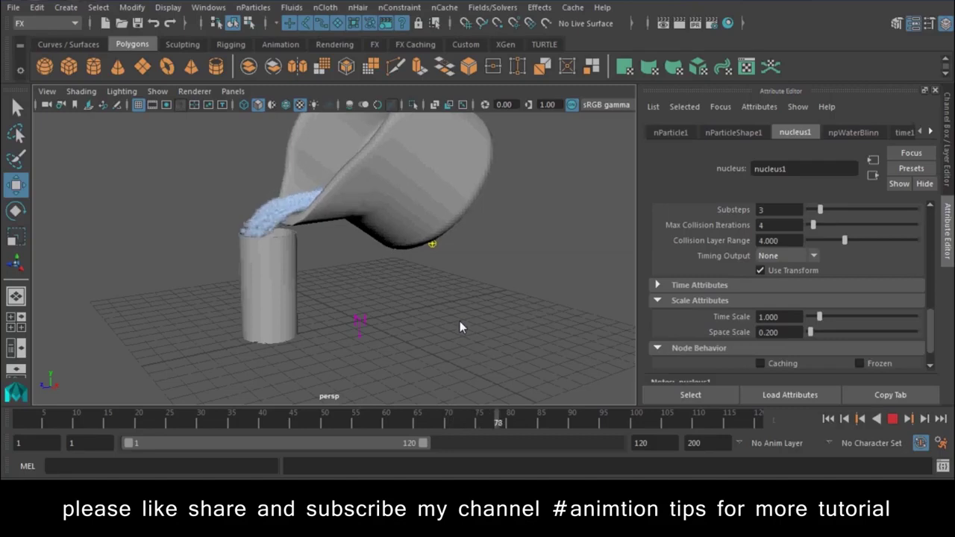
Step: Stop playback, select the glass cylinder and move it along X under the spout
click(351, 327)
alt+drag(349, 328, 294, 324)
click(225, 261)
click(262, 272)
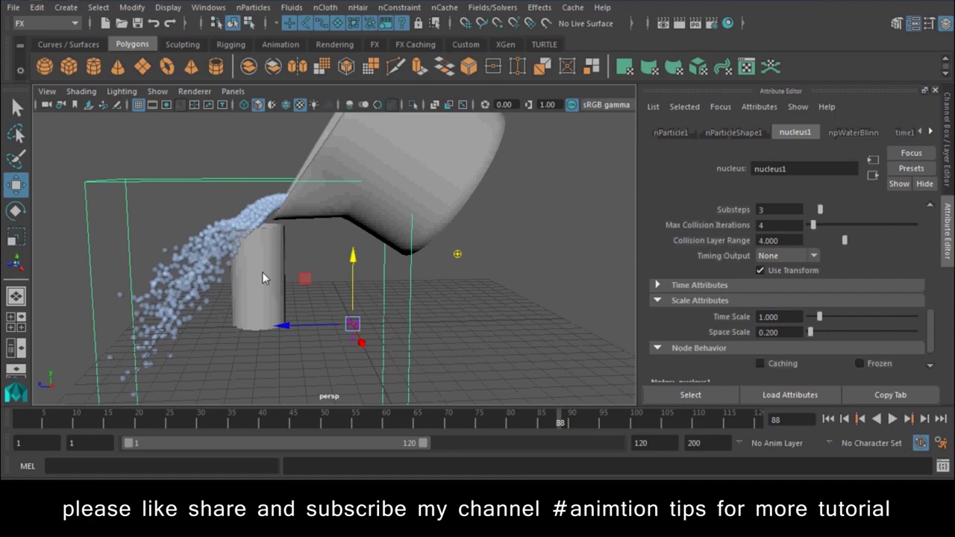
click(269, 277)
drag(211, 277, 194, 278)
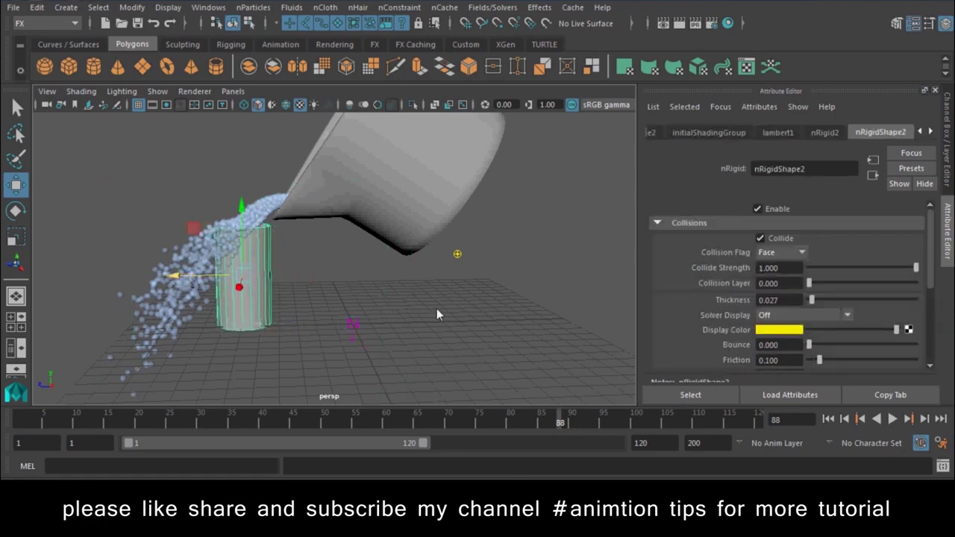
Step: Replay the pour from the start to check where the liquid lands, then rewind
click(833, 420)
alt+drag(270, 321, 751, 381)
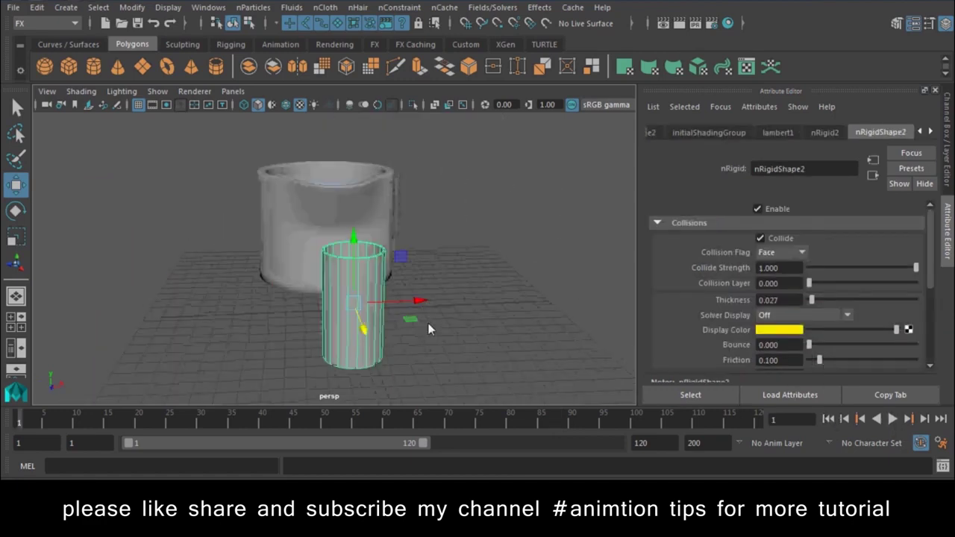
click(892, 421)
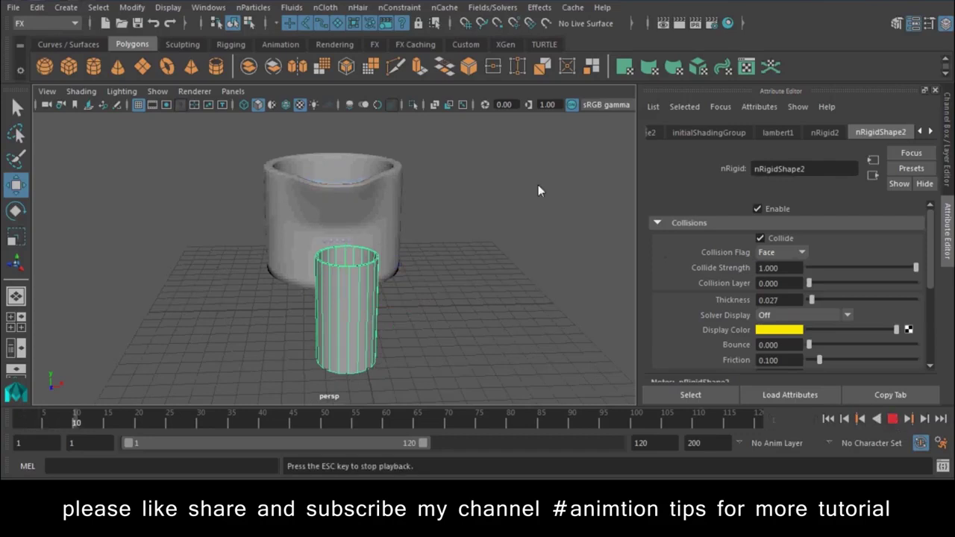
alt+drag(530, 198, 523, 216)
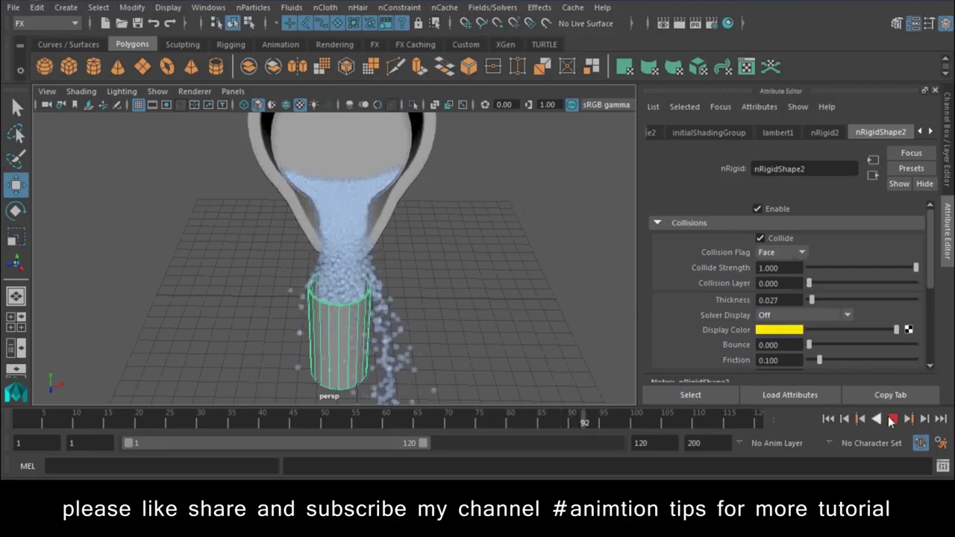
click(828, 419)
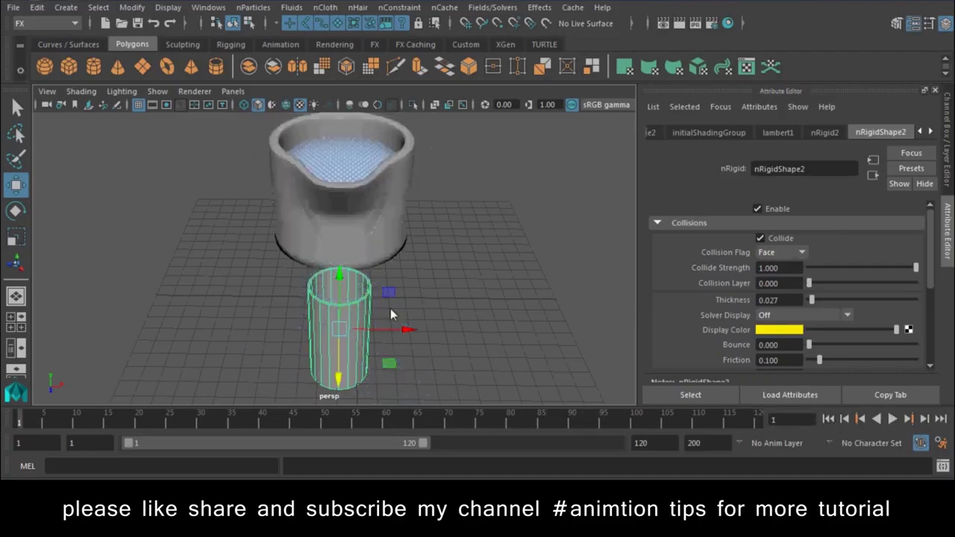
Step: Select the jug's spout-tip vertices with soft selection and a smaller falloff radius
click(356, 200)
alt+drag(356, 200, 356, 239)
mouse_move(391, 76)
right_down()
mouse_move(337, 103)
mouse_move(331, 75)
right_up()
mouse_move(295, 272)
mouse_down()
mouse_move(387, 214)
mouse_move(381, 221)
mouse_up()
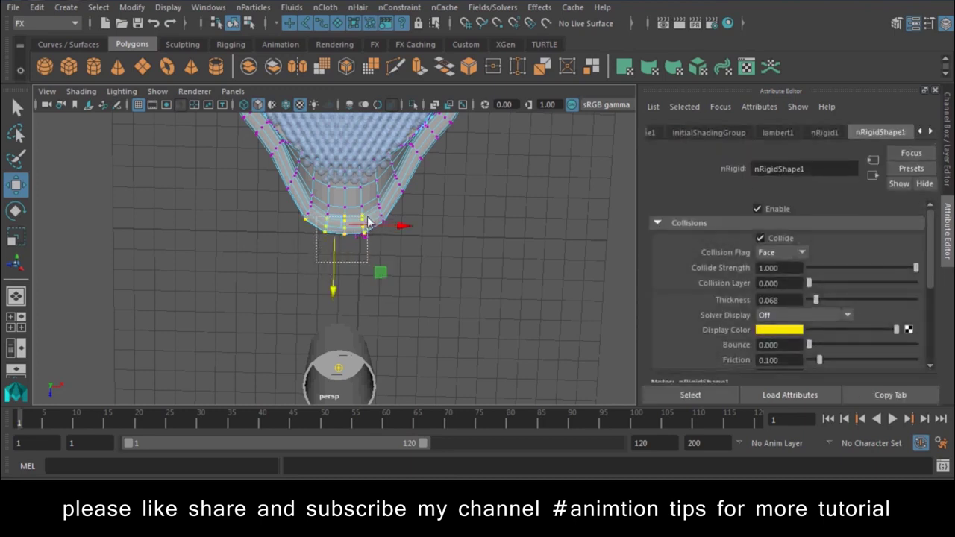
key(b)
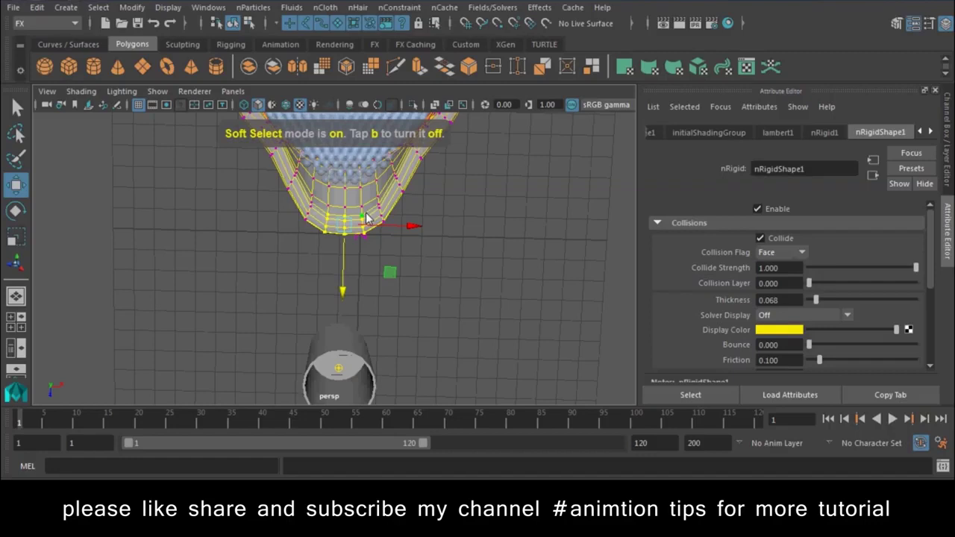
middle_drag(366, 216, 46, 211)
Step: Scale the spout-tip vertex rings narrower, then return the jug to object mode
key(r)
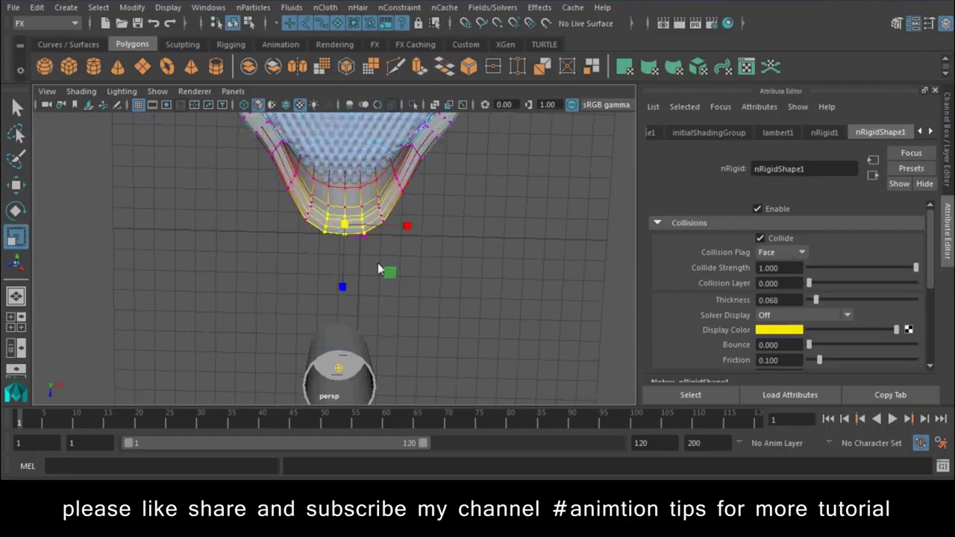
mouse_move(407, 228)
mouse_down()
mouse_move(379, 228)
mouse_move(386, 232)
mouse_up()
drag(282, 209, 294, 200)
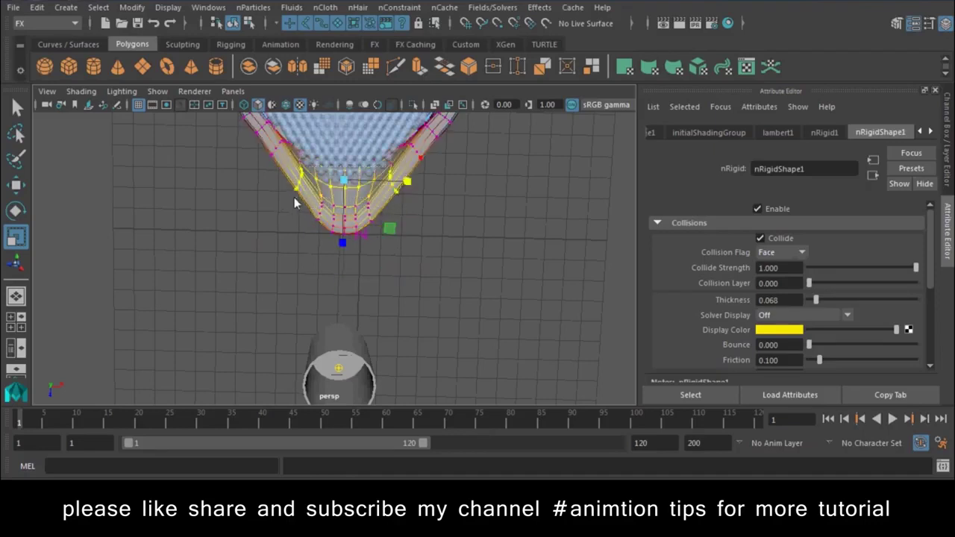
drag(409, 183, 396, 184)
right_drag(418, 78, 489, 71)
click(525, 260)
alt+drag(525, 260, 432, 222)
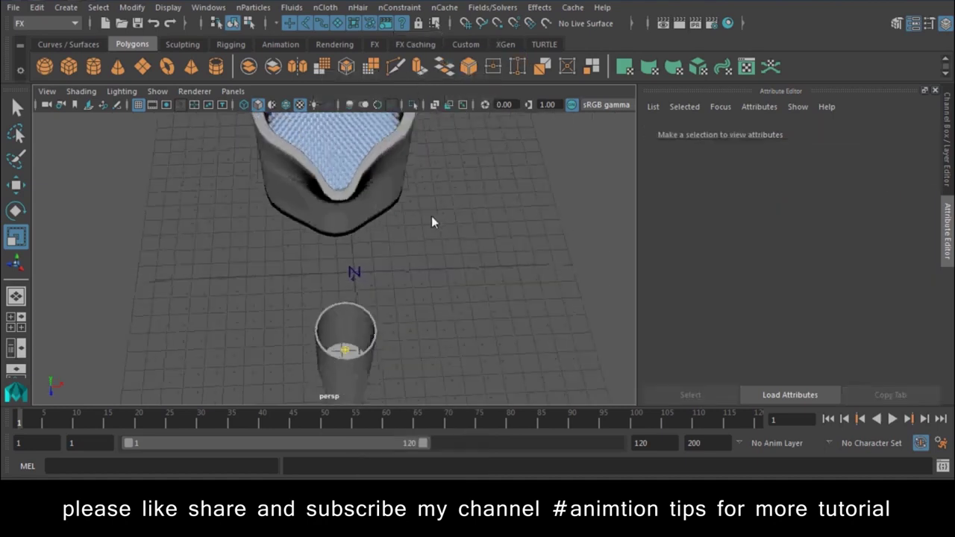
Step: Play the pour from the narrowed spout and zoom in on the stream entering the glass
click(892, 421)
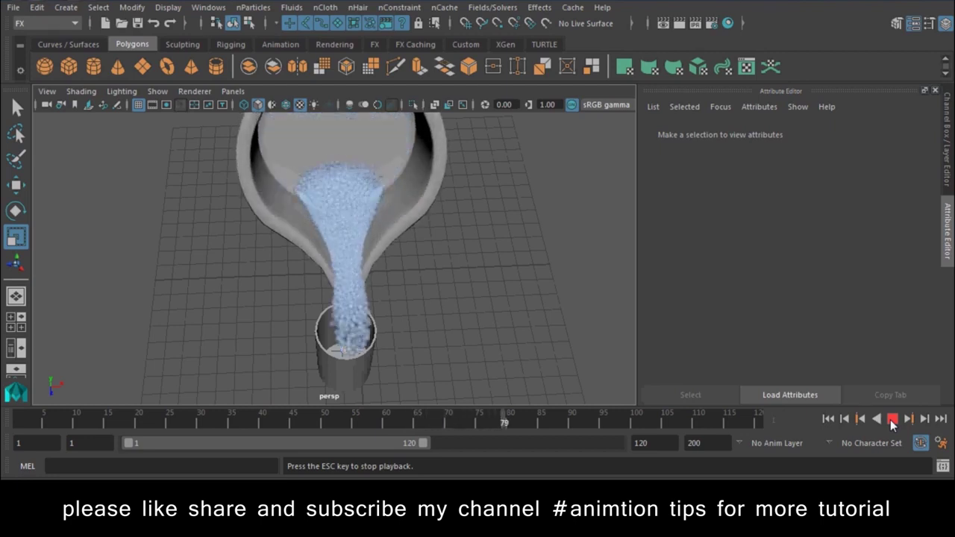
click(893, 421)
mouse_move(429, 290)
alt+mouse_down()
mouse_move(332, 250)
mouse_move(361, 234)
alt+mouse_up()
alt+right_drag(360, 234, 473, 303)
mouse_move(467, 312)
alt+mouse_down()
mouse_move(521, 341)
mouse_move(471, 315)
mouse_move(368, 298)
alt+mouse_up()
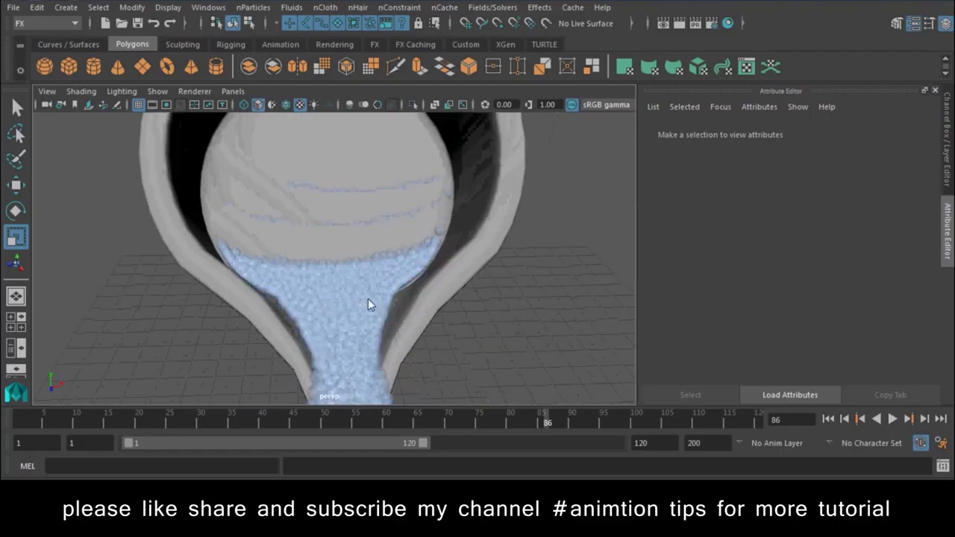
click(371, 318)
mouse_move(439, 357)
alt+mouse_down()
mouse_move(467, 331)
mouse_move(448, 292)
mouse_move(354, 320)
alt+mouse_up()
Step: Select the liquid particles, switch to wireframe with 4, and replay from frame 1
click(461, 360)
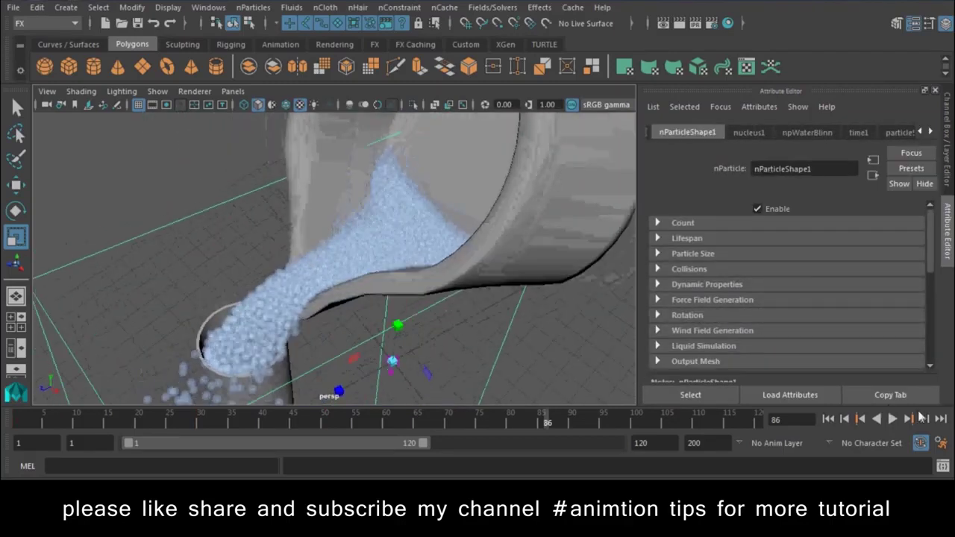
click(828, 420)
alt+drag(491, 283, 457, 251)
key(4)
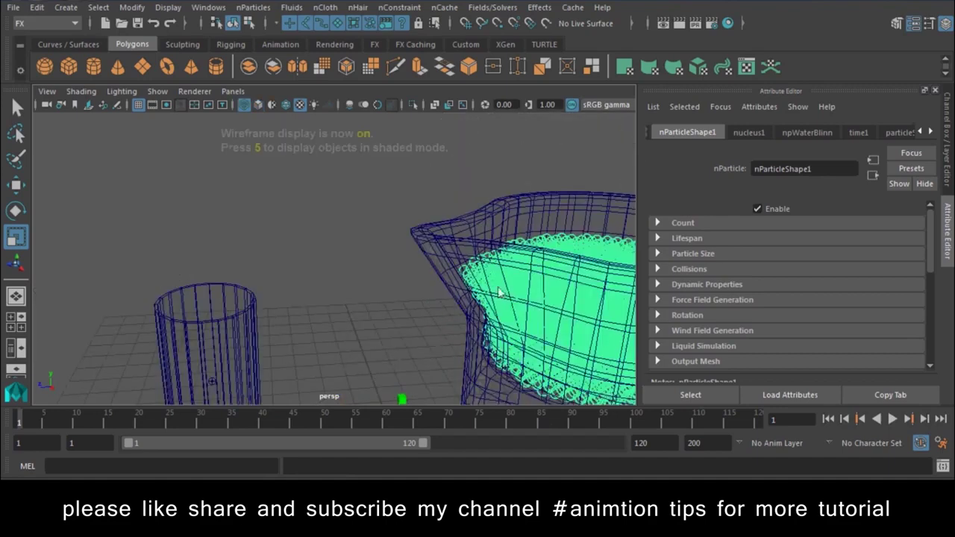
alt+right_drag(539, 300, 359, 282)
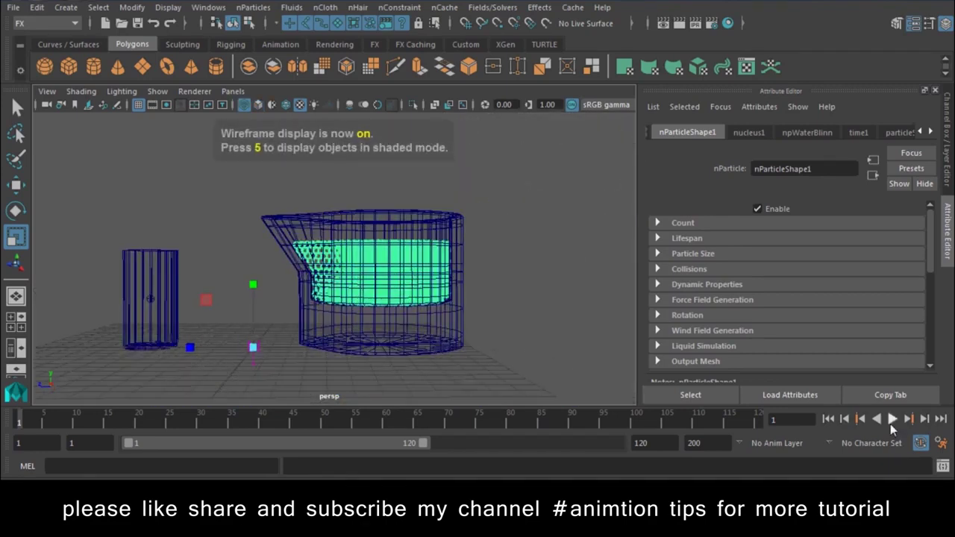
click(892, 423)
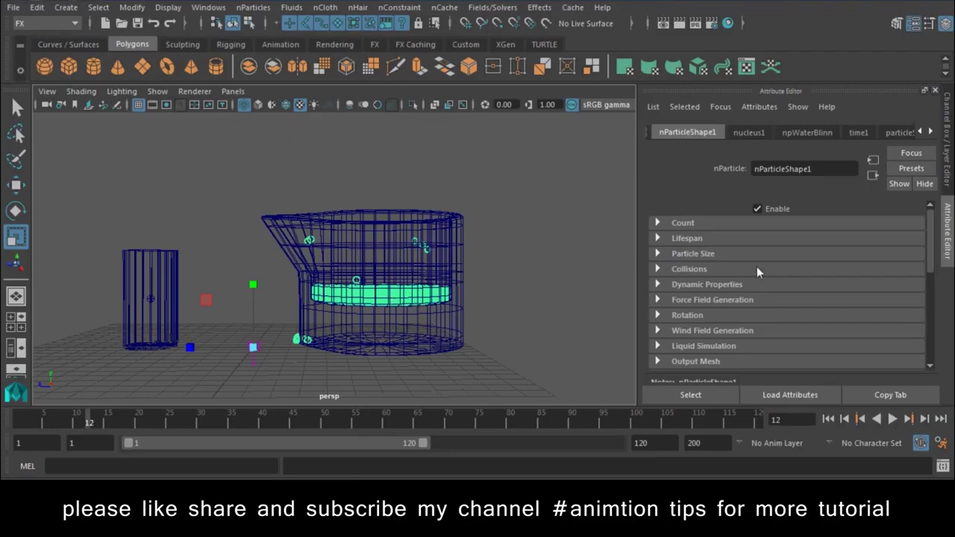
Step: Browse the liquid's Dynamic Properties and Collisions sections in the Attribute Editor
click(702, 286)
scroll(704, 291, down, 2)
scroll(705, 291, down, 3)
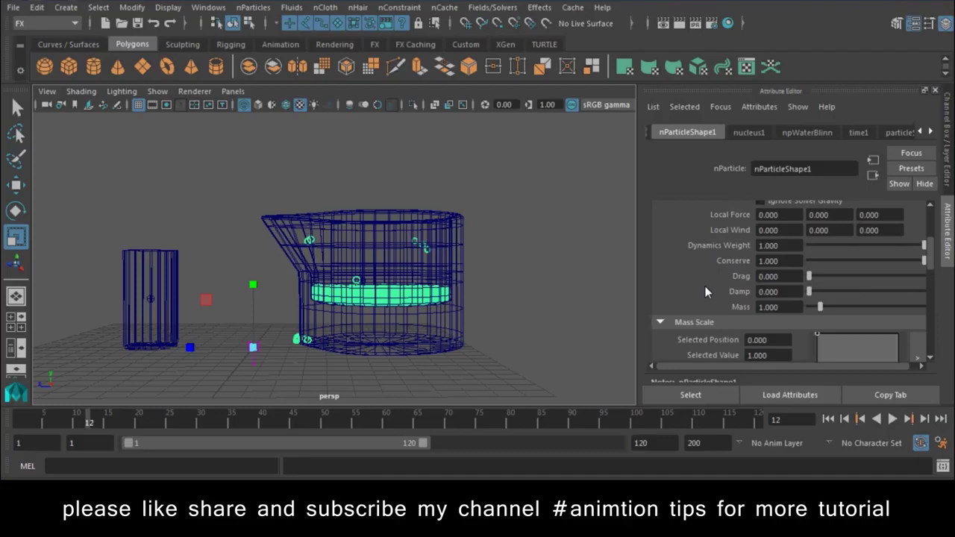
scroll(704, 286, up, 5)
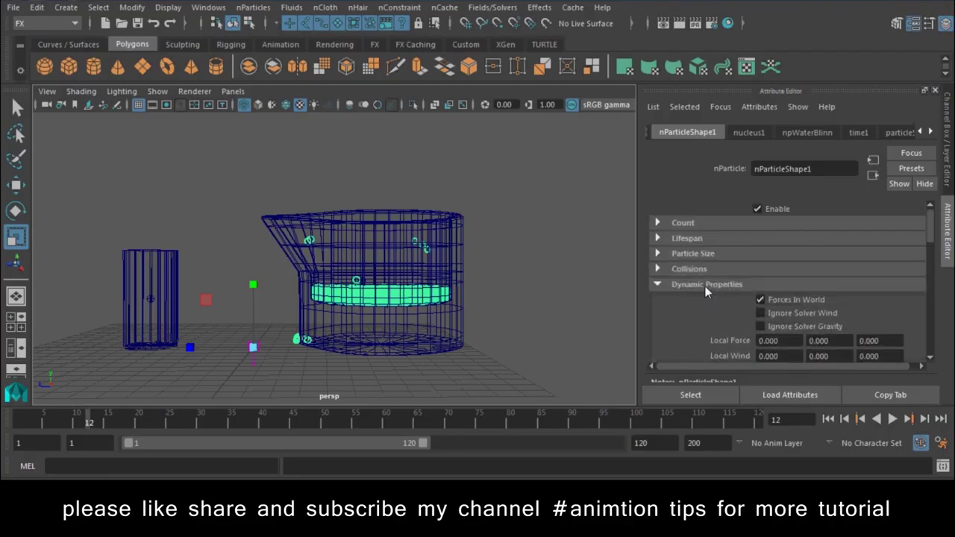
click(670, 270)
scroll(669, 265, down, 2)
scroll(670, 266, down, 2)
scroll(669, 266, up, 2)
scroll(669, 266, up, 1)
click(665, 229)
scroll(727, 269, down, 2)
scroll(727, 269, down, 2)
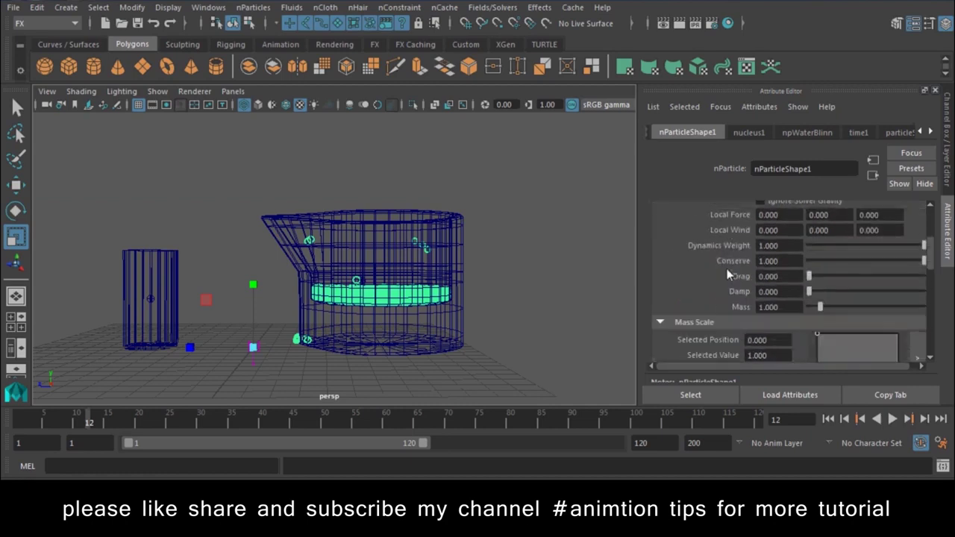
scroll(728, 273, down, 3)
scroll(728, 273, down, 1)
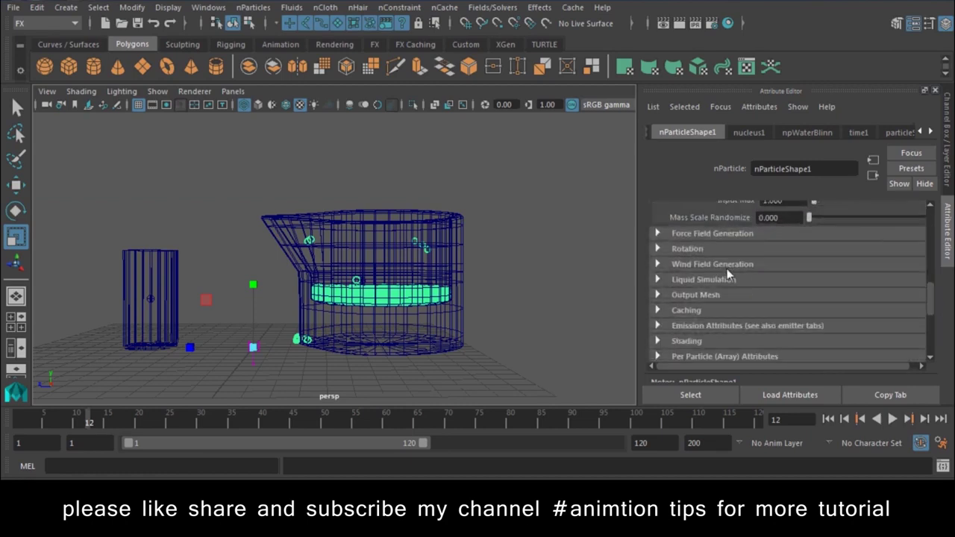
Step: Expand Liquid Simulation, set Incompressibility to 2, and replay the pour from the start
click(673, 279)
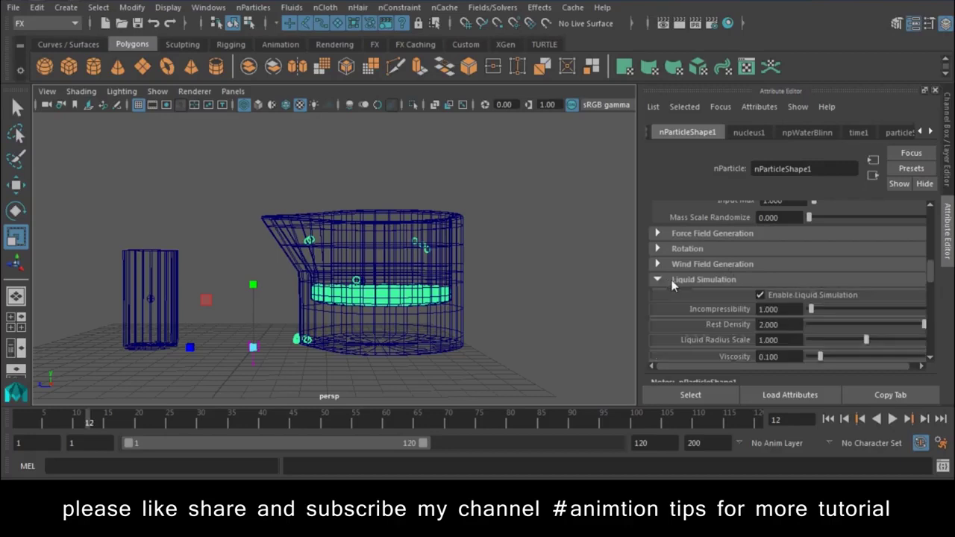
scroll(675, 284, down, 2)
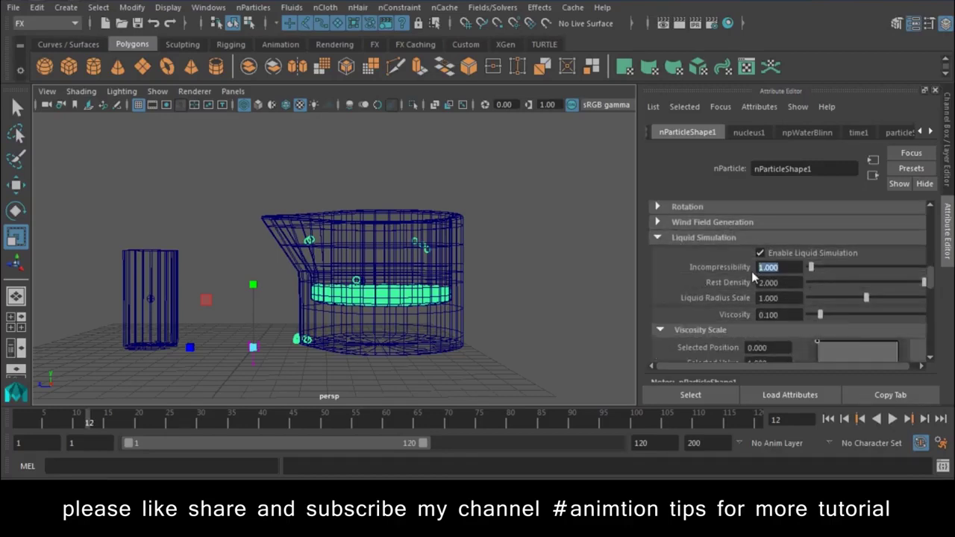
text(2)
key(Return)
click(828, 420)
click(892, 419)
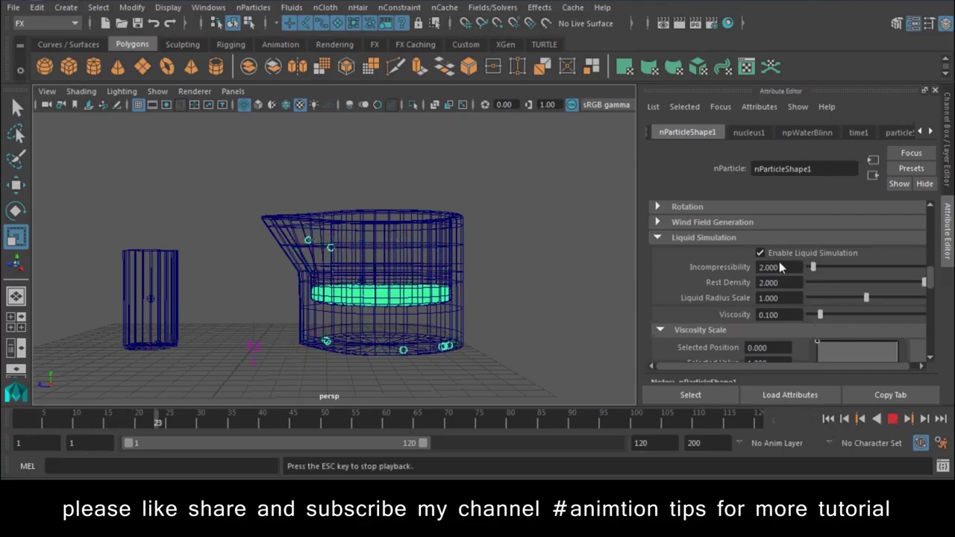
Step: Raise Incompressibility to 4 and stop the playback
text(4)
key(Return)
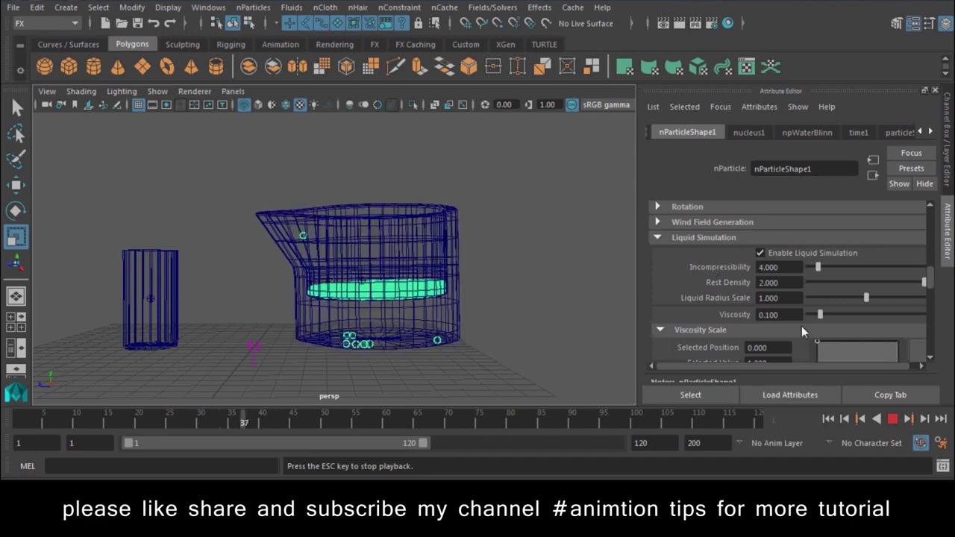
click(892, 421)
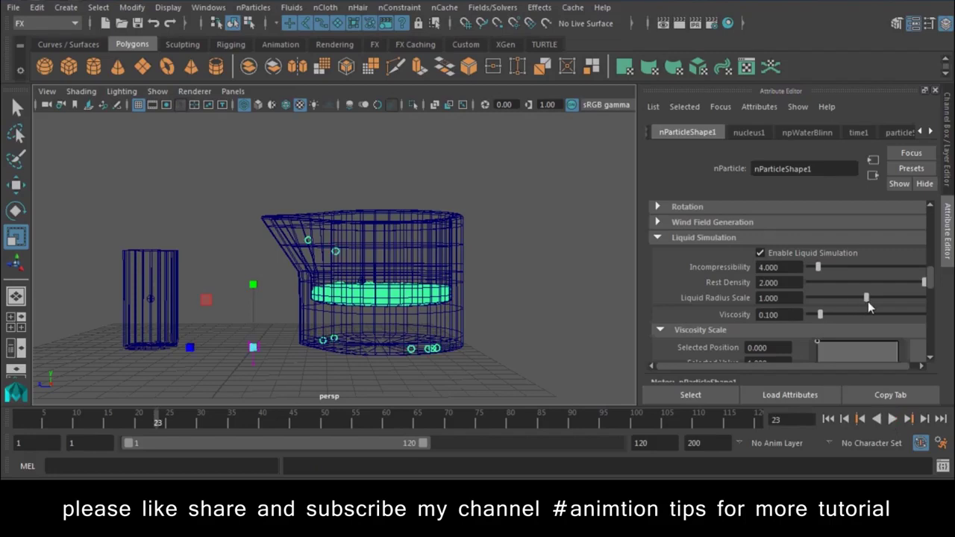
Step: Raise Liquid Radius Scale to about 1.104, replay, and set Incompressibility back to 1
drag(866, 298, 873, 298)
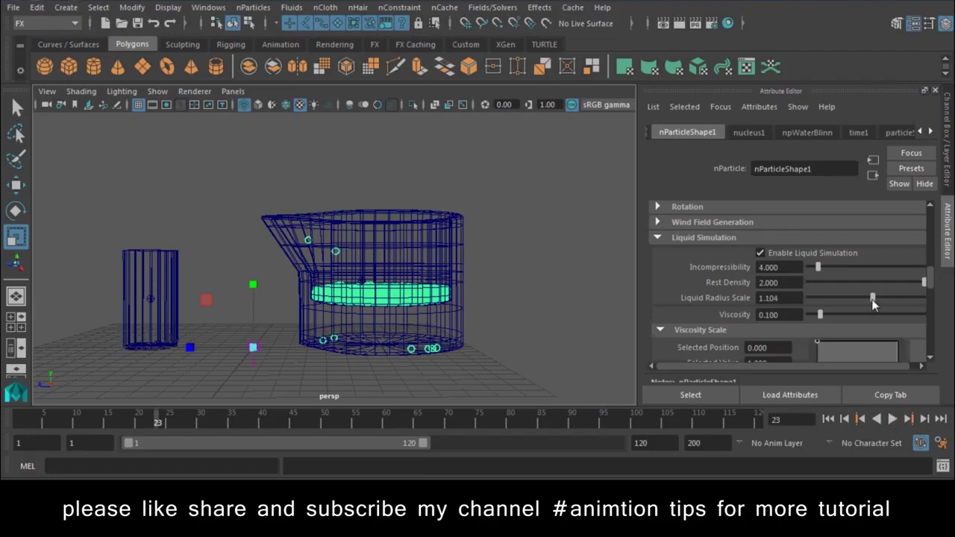
click(830, 420)
click(892, 420)
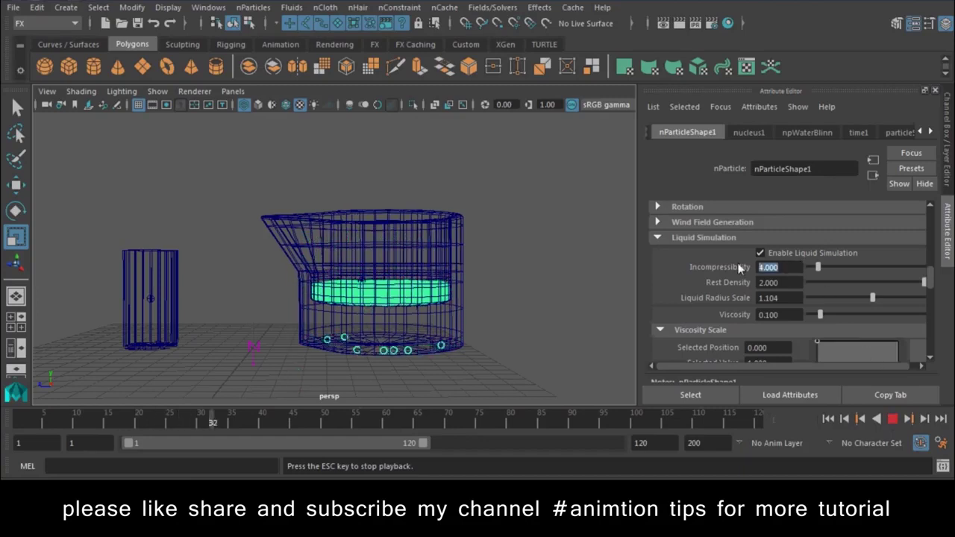
double_click(776, 267)
text(1)
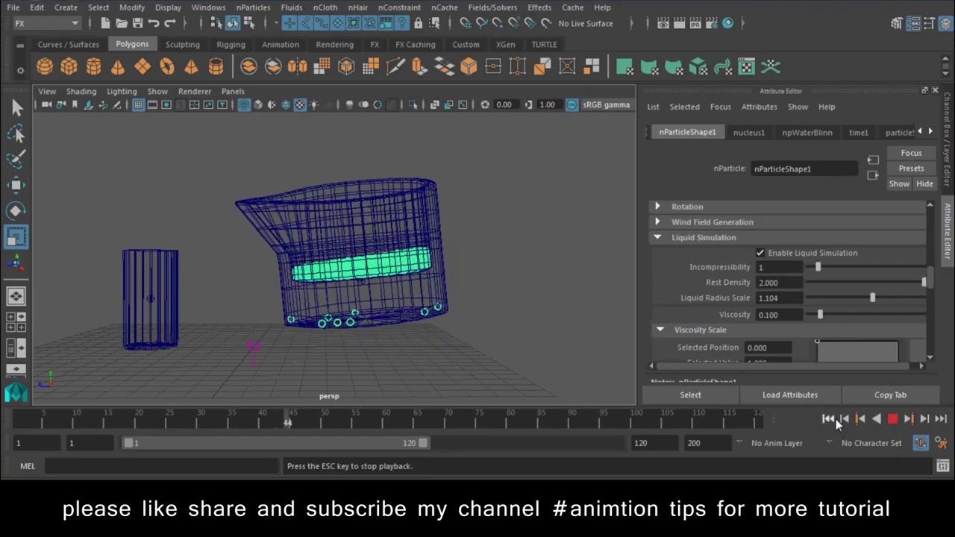
click(828, 420)
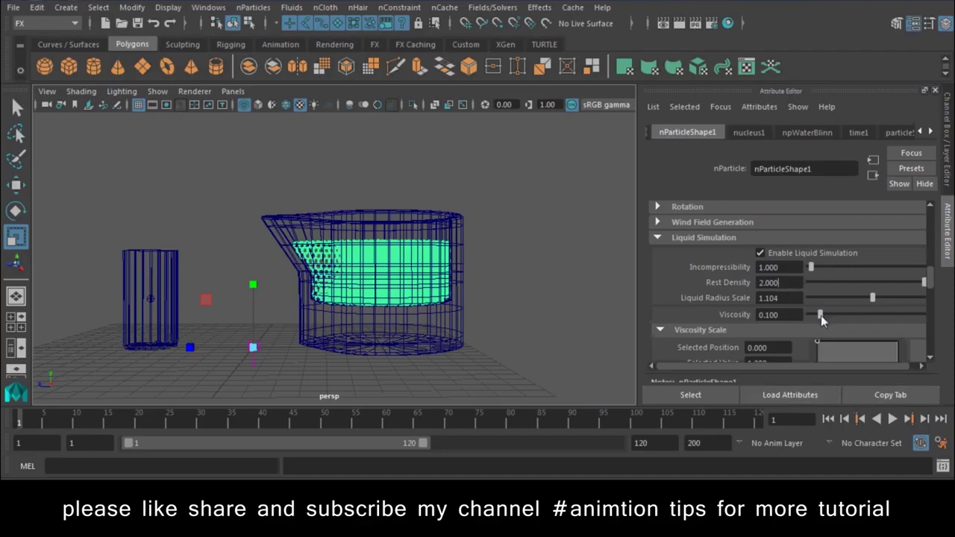
Step: Set Viscosity to 0.215 and Liquid Radius Scale to 1.35, then replay from frame 1
drag(821, 316, 830, 319)
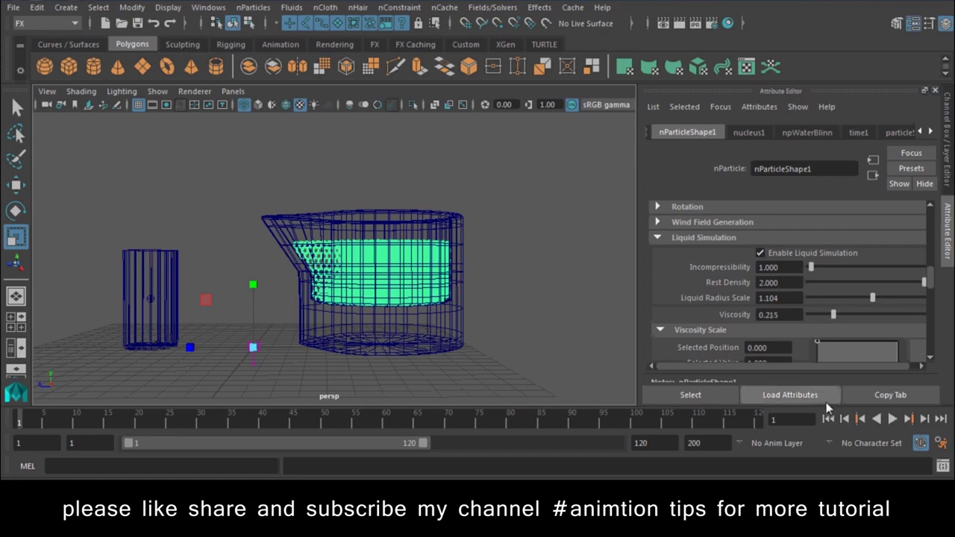
click(893, 423)
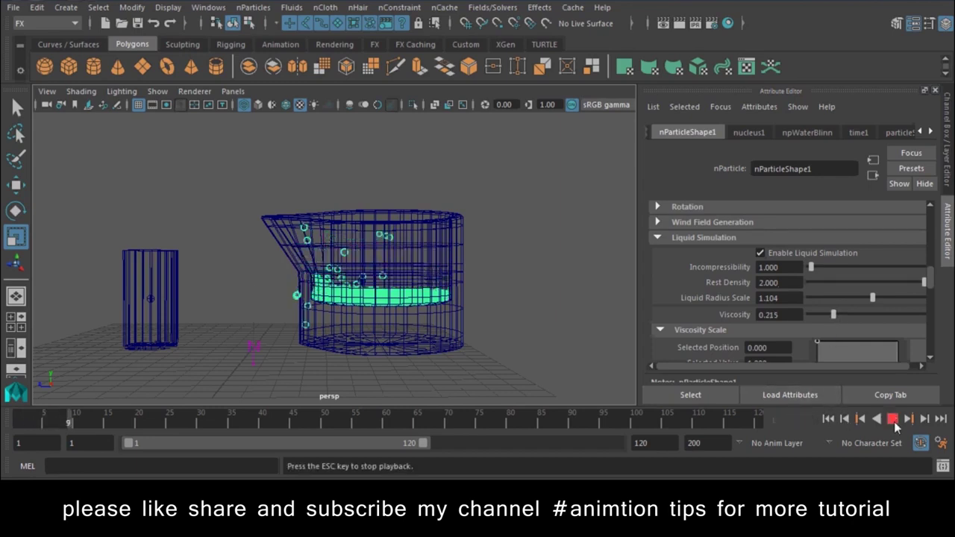
drag(883, 299, 887, 298)
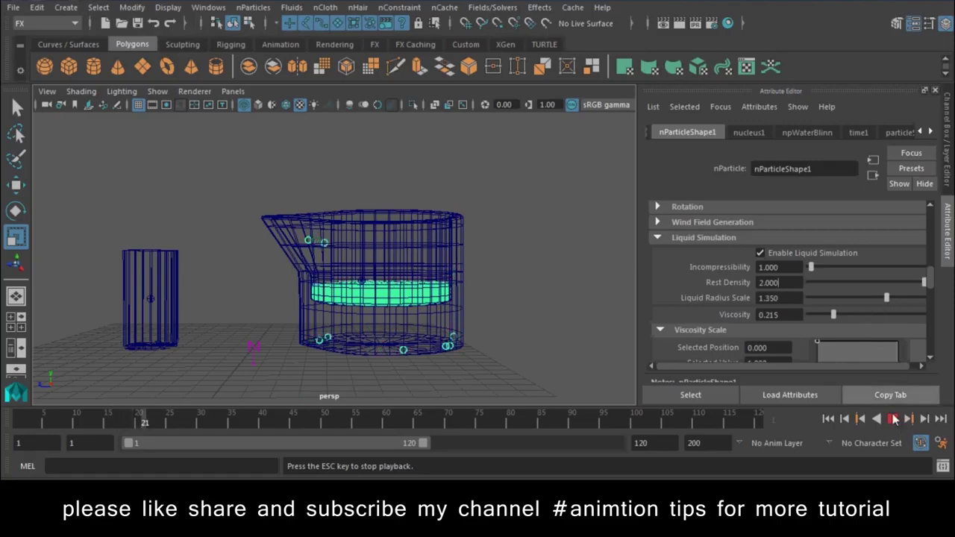
click(828, 420)
click(891, 419)
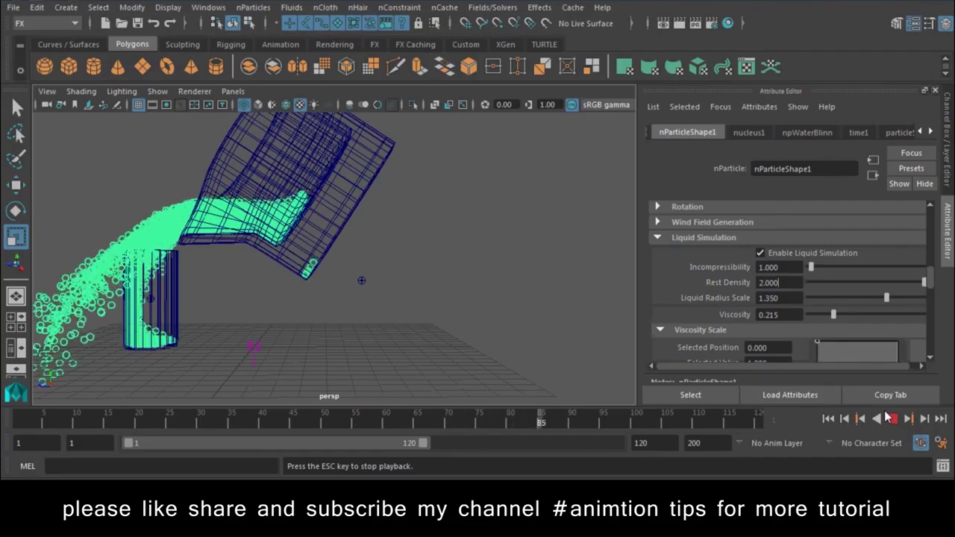
Step: Select the jug, stop playback, and select its keys from frame 71 to 76
click(332, 195)
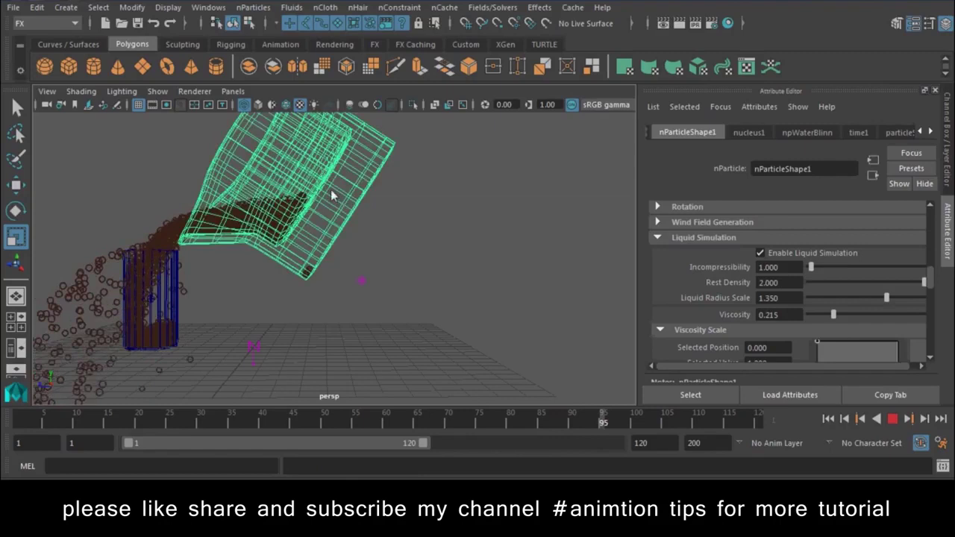
click(894, 421)
mouse_move(451, 423)
shift+mouse_down()
mouse_move(482, 423)
mouse_move(389, 427)
mouse_move(456, 433)
mouse_move(199, 422)
shift+mouse_up()
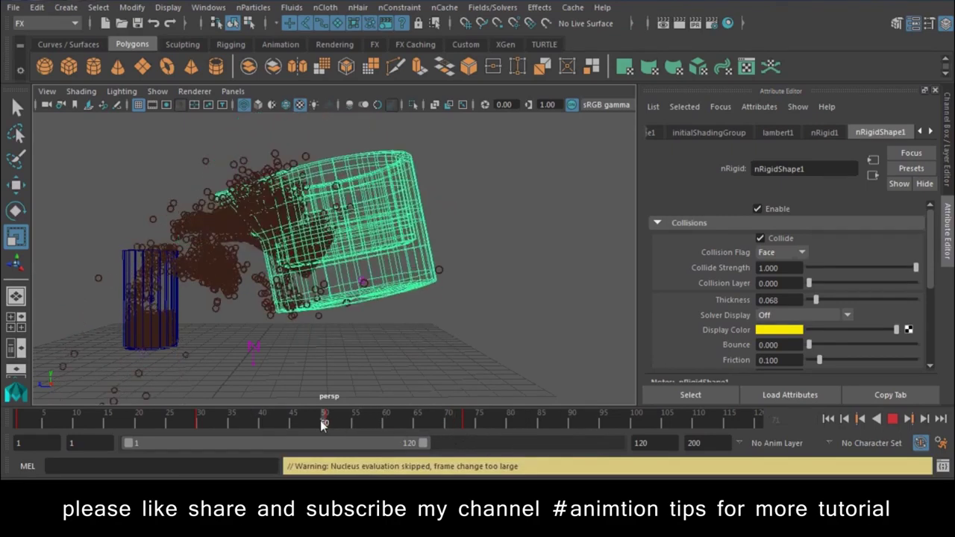
Step: Copy the jug's 71–76 keys and paste them at frame 85, then again at frame 69
right_click(200, 423)
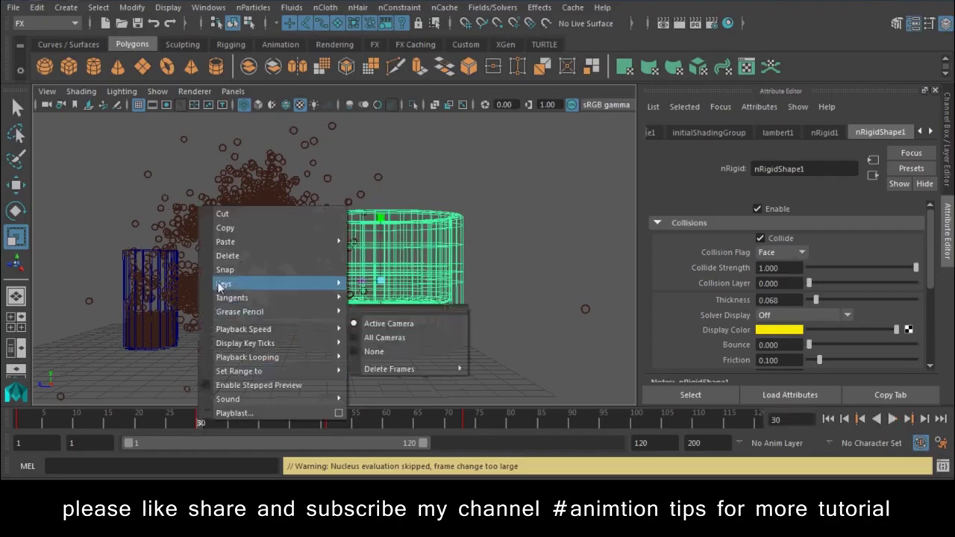
click(238, 230)
click(543, 422)
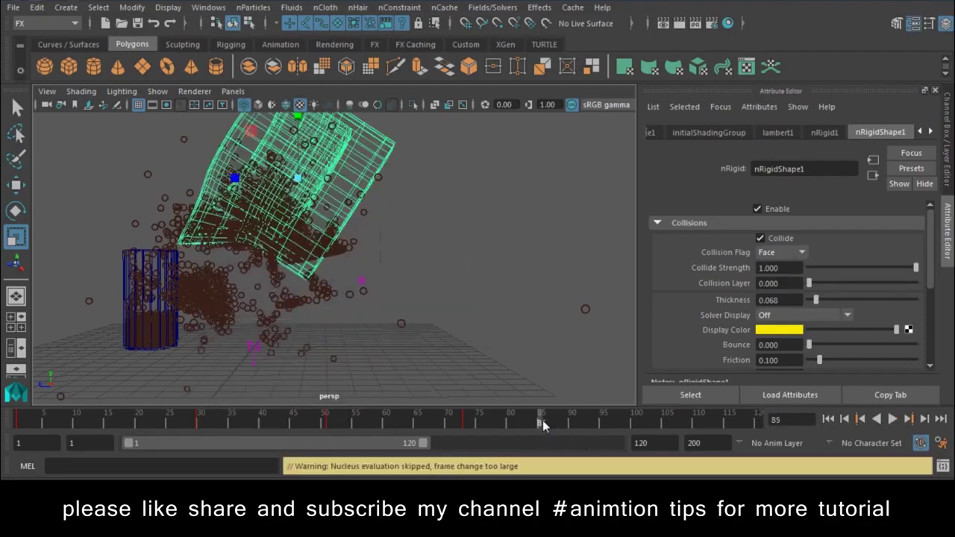
right_click(542, 420)
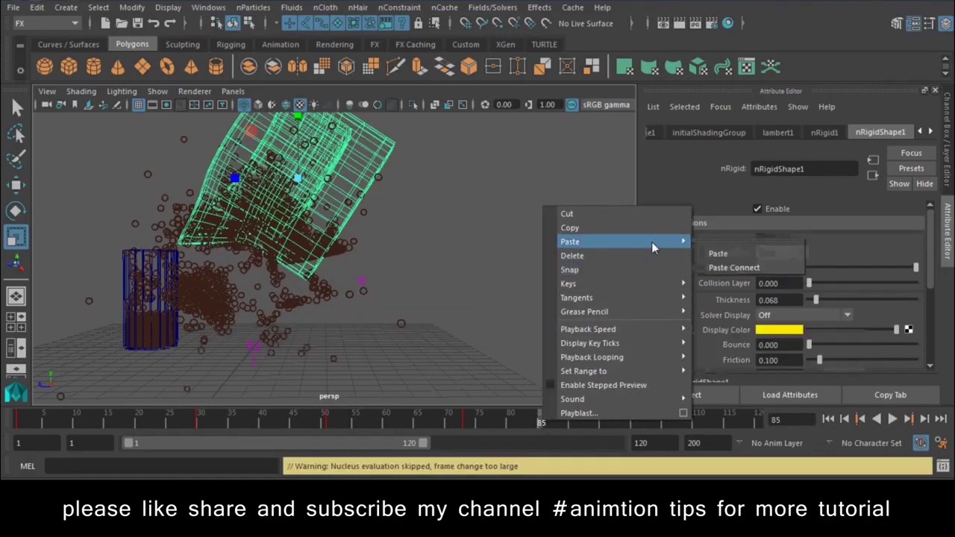
click(713, 253)
click(466, 422)
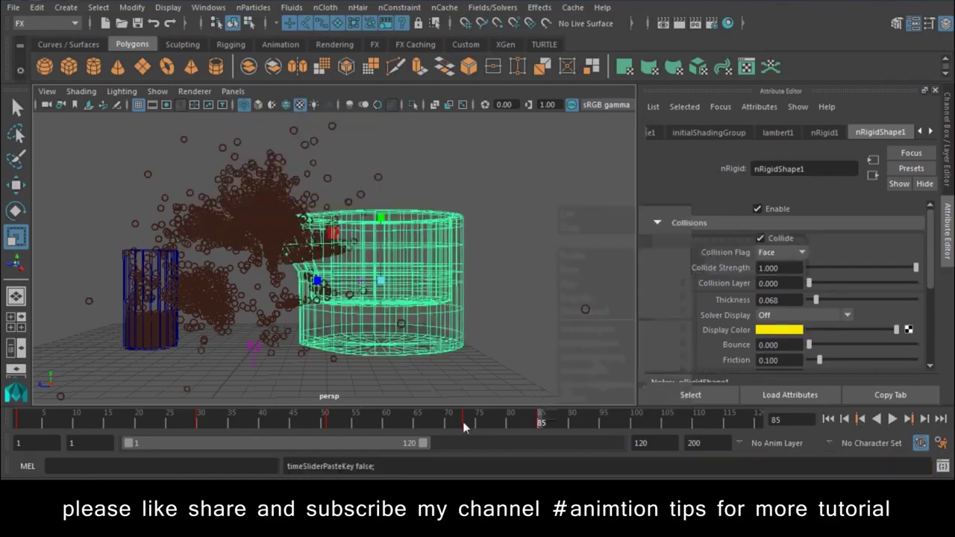
right_click(466, 423)
click(493, 227)
click(442, 423)
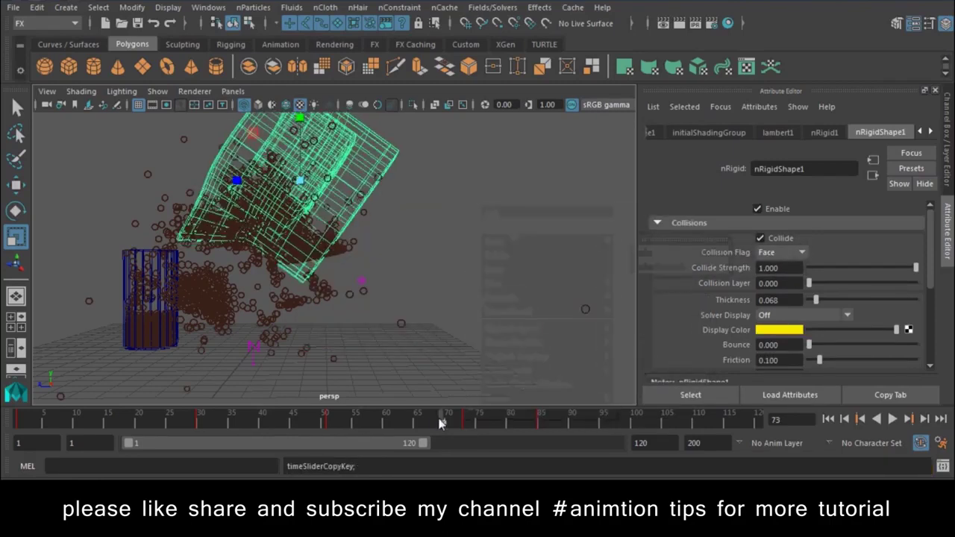
right_click(442, 423)
mouse_move(512, 253)
click(621, 254)
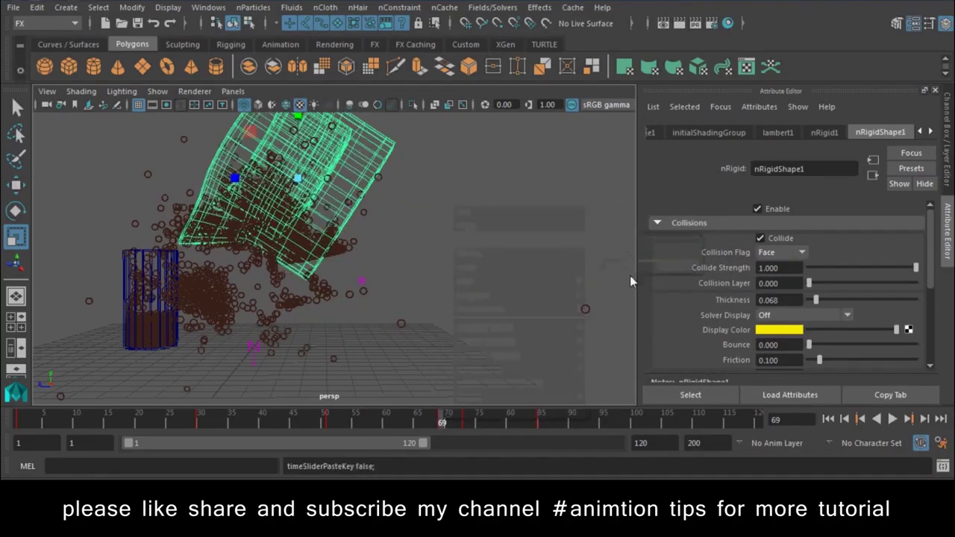
Step: Replay the reworked pour, scrub to frame 82, and select the liquid particles
click(829, 420)
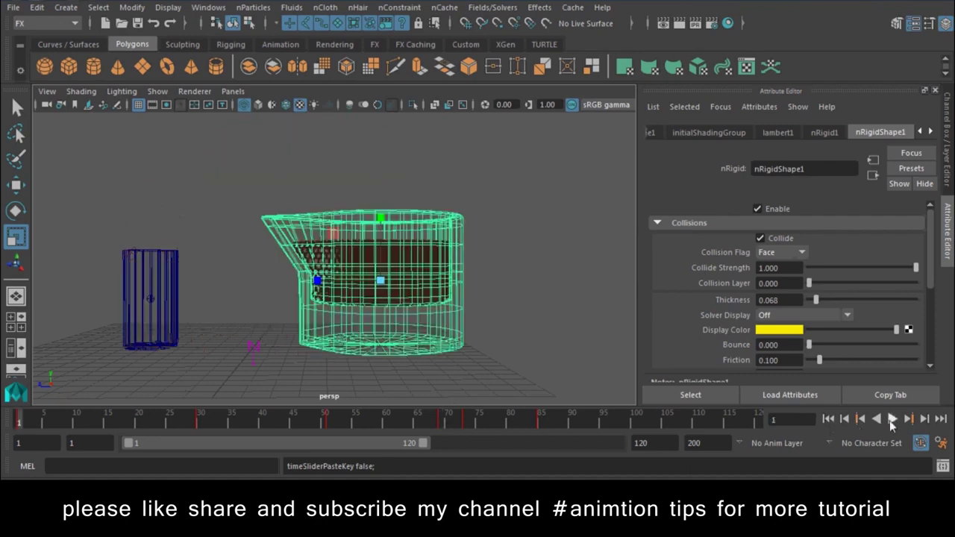
click(892, 420)
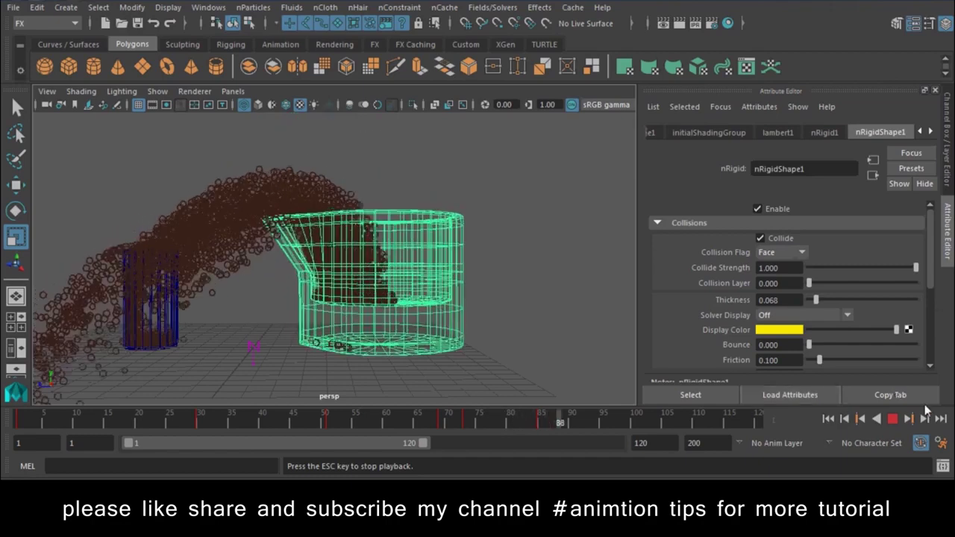
click(892, 419)
shift+drag(463, 425, 467, 424)
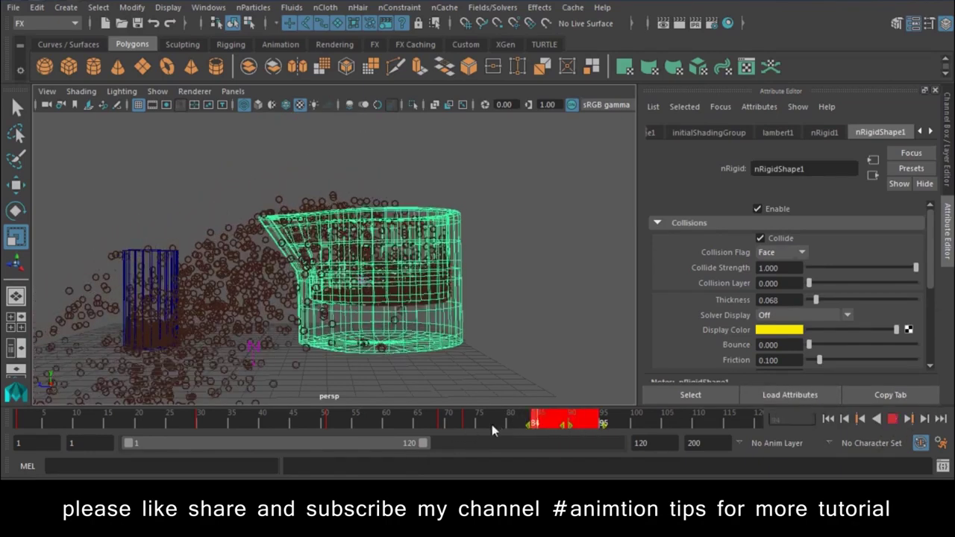
drag(531, 425, 522, 426)
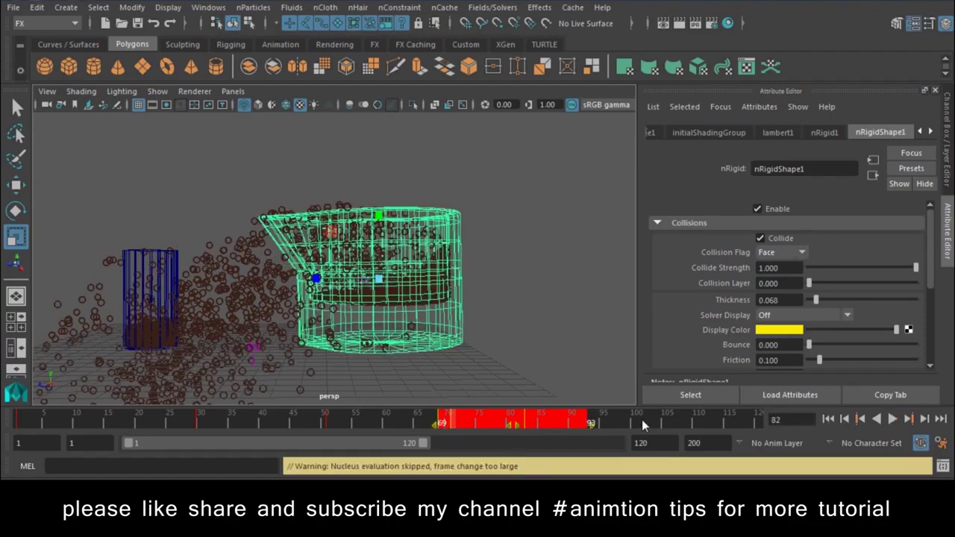
click(241, 261)
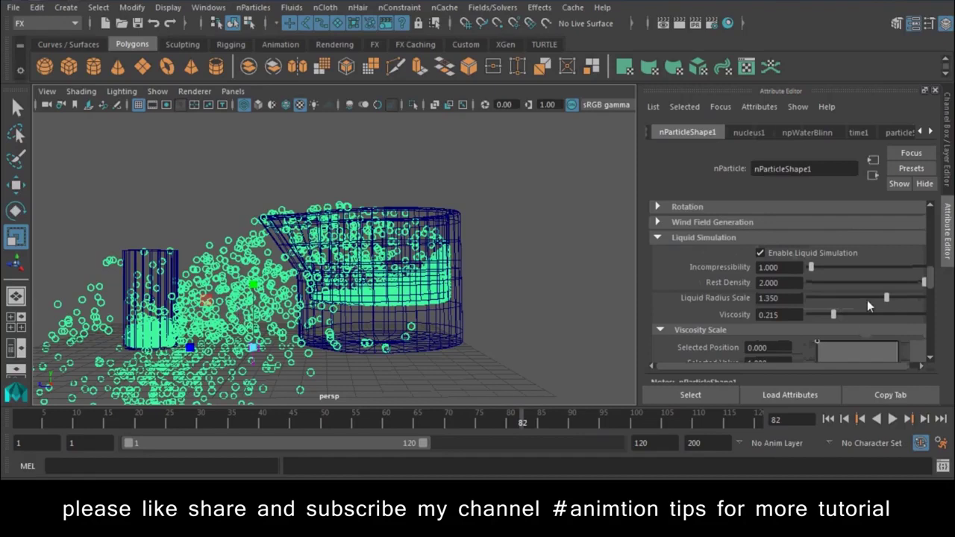
Step: Replay briefly, then lower Liquid Radius Scale to 1.215 and rewind to frame 1
click(830, 420)
click(892, 420)
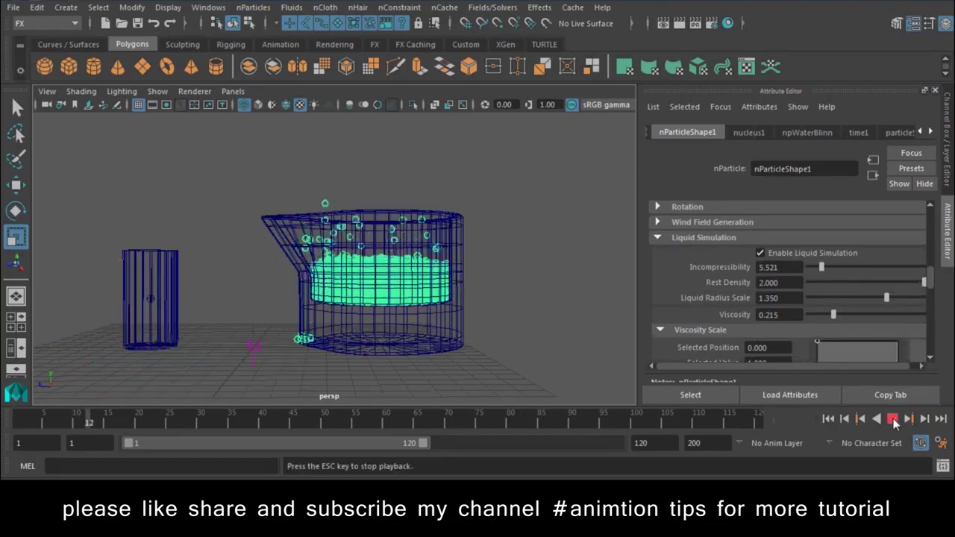
click(893, 420)
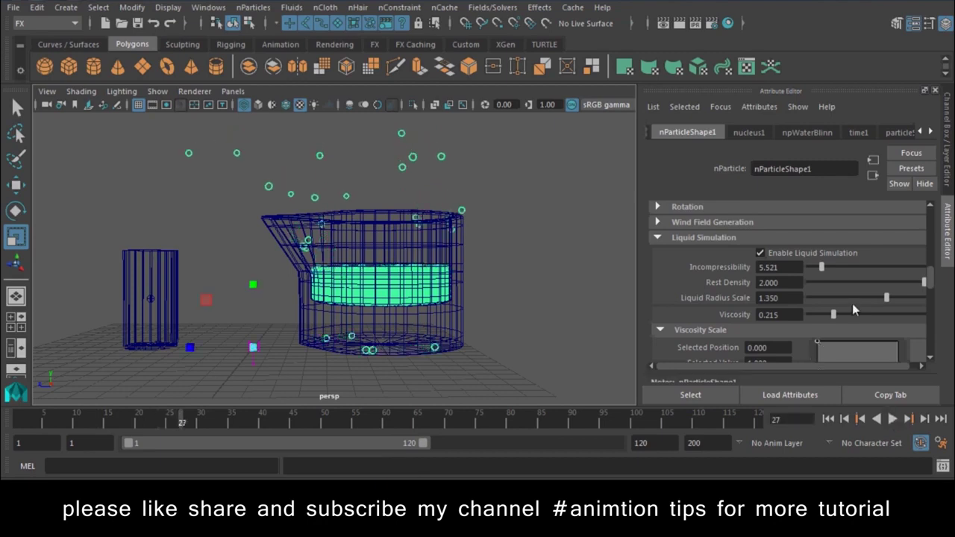
drag(884, 299, 879, 298)
click(830, 420)
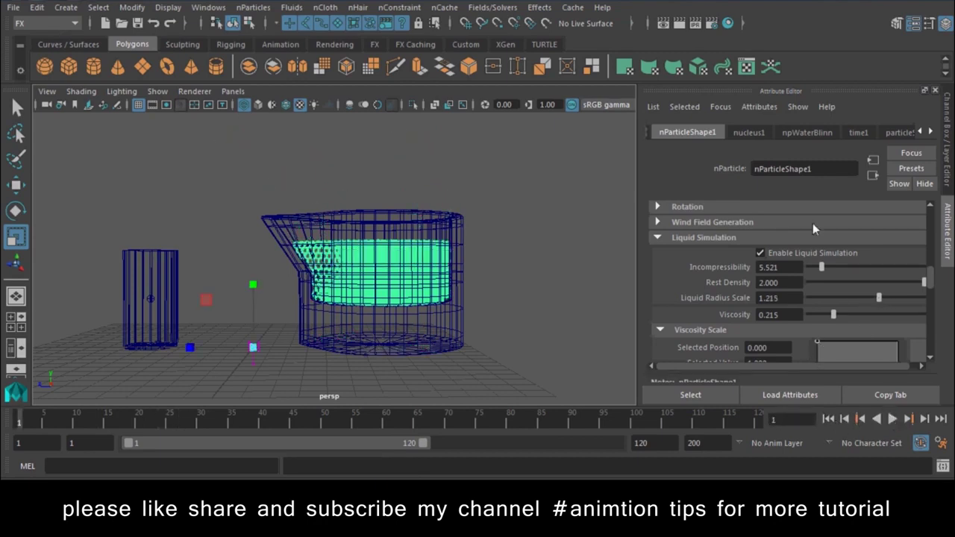
Step: Set Incompressibility to 2, replay the pour, then play it in reverse
text(2)
key(Tab)
click(890, 421)
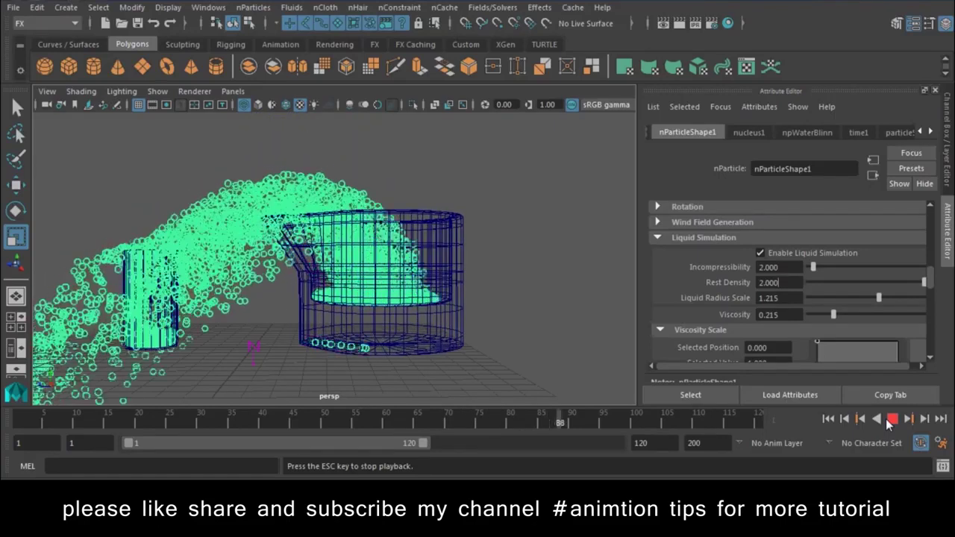
click(877, 419)
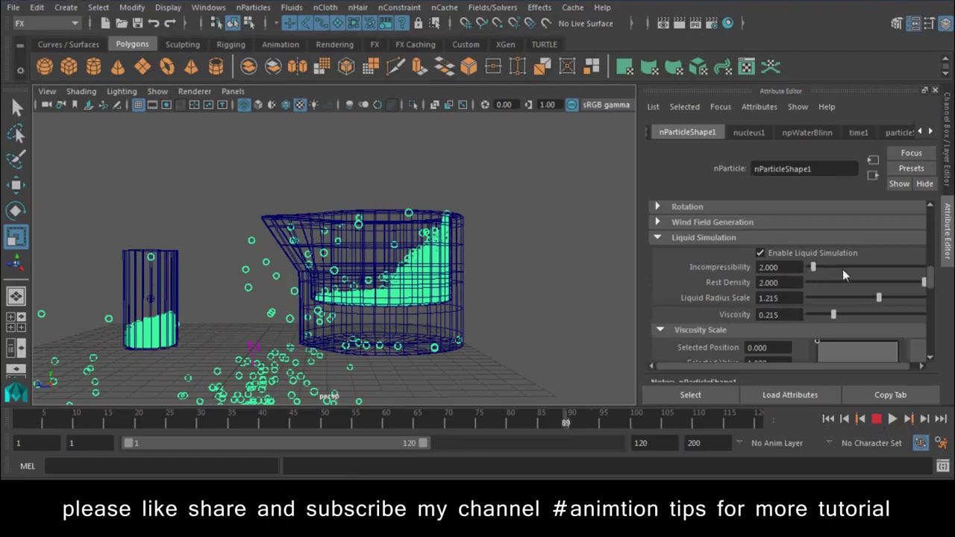
Step: Preview the pour from frame 1, then set Liquid Radius Scale to 1
click(827, 419)
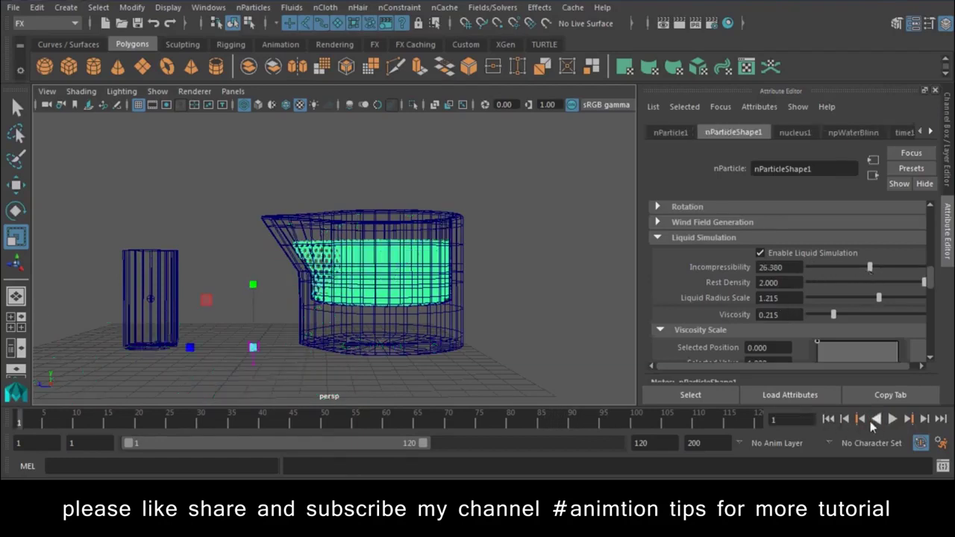
click(893, 419)
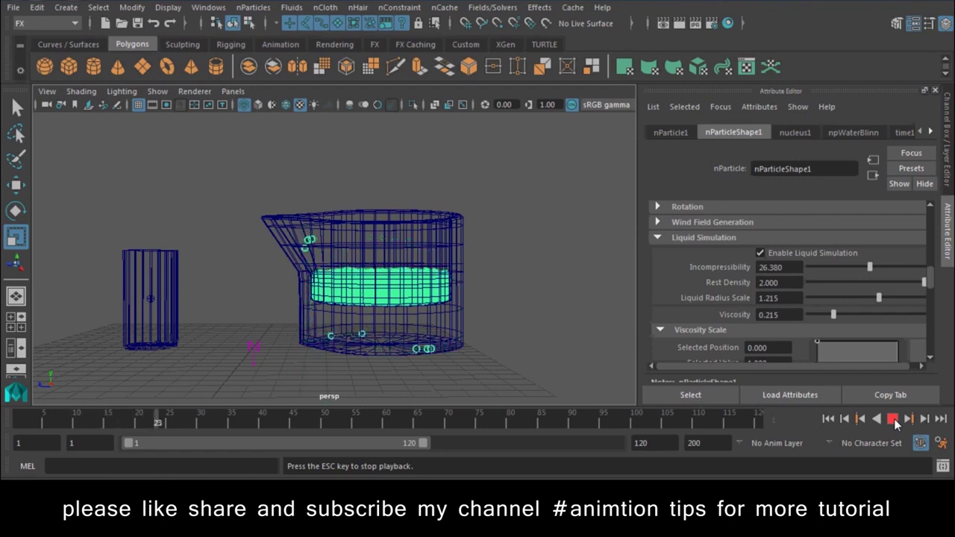
drag(791, 301, 741, 303)
text(1)
key(Return)
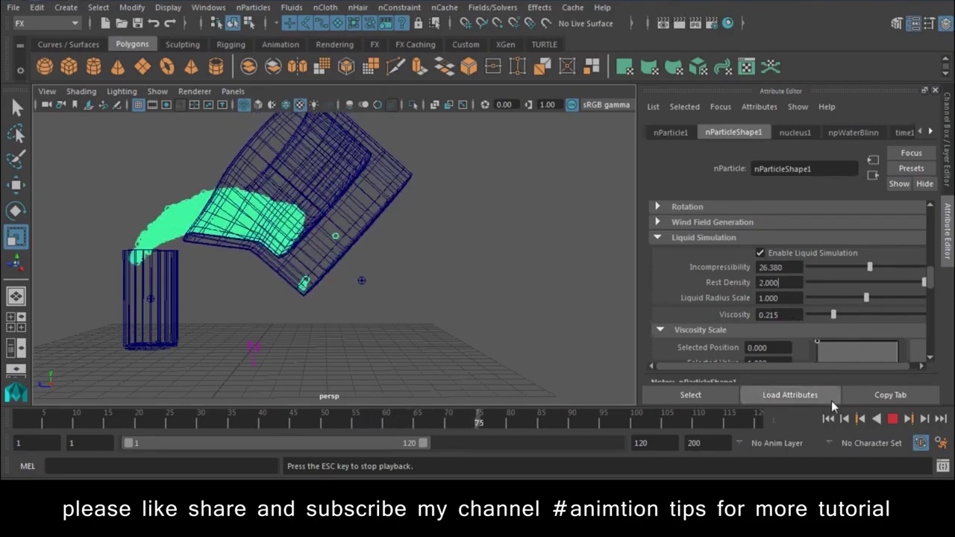
Step: Replay the pour from the start to check it, then rewind to frame 1
click(893, 419)
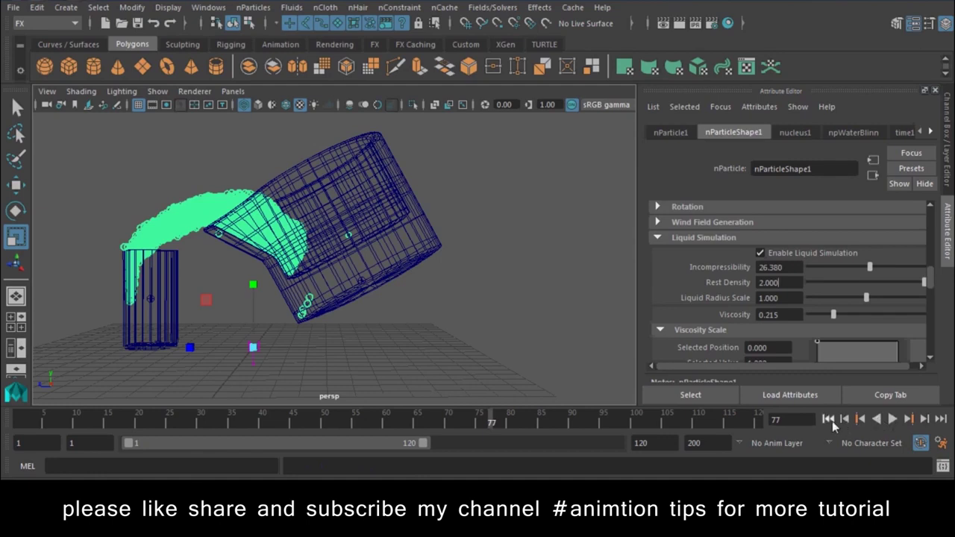
click(830, 420)
click(892, 420)
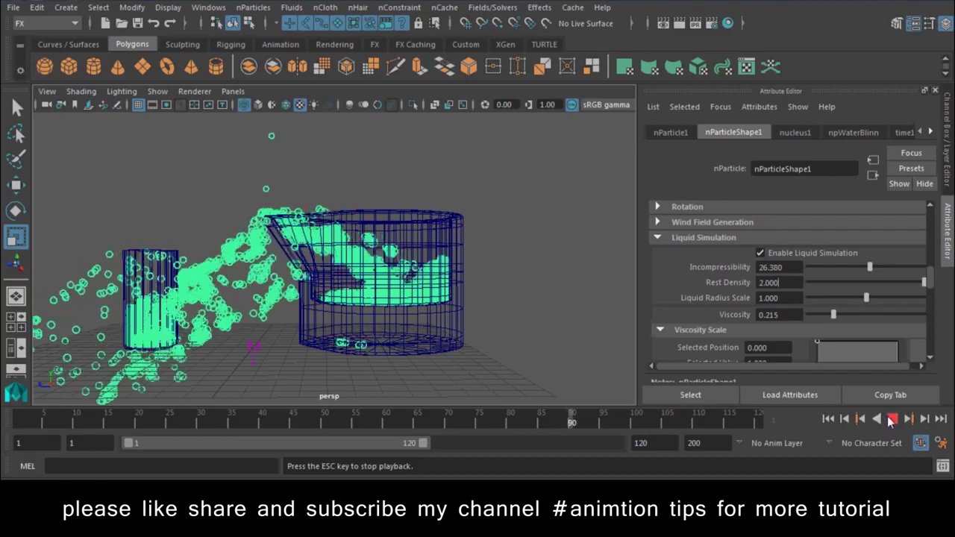
click(891, 419)
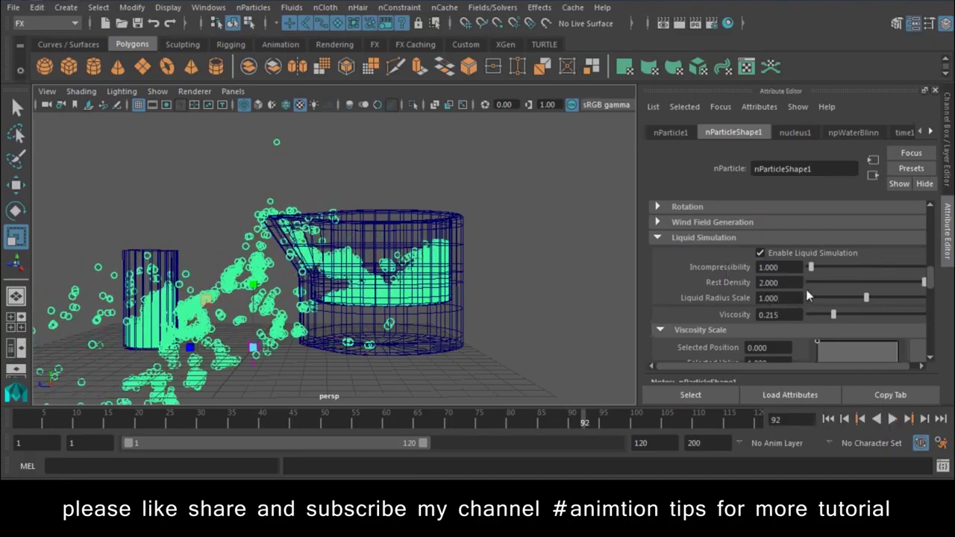
click(832, 419)
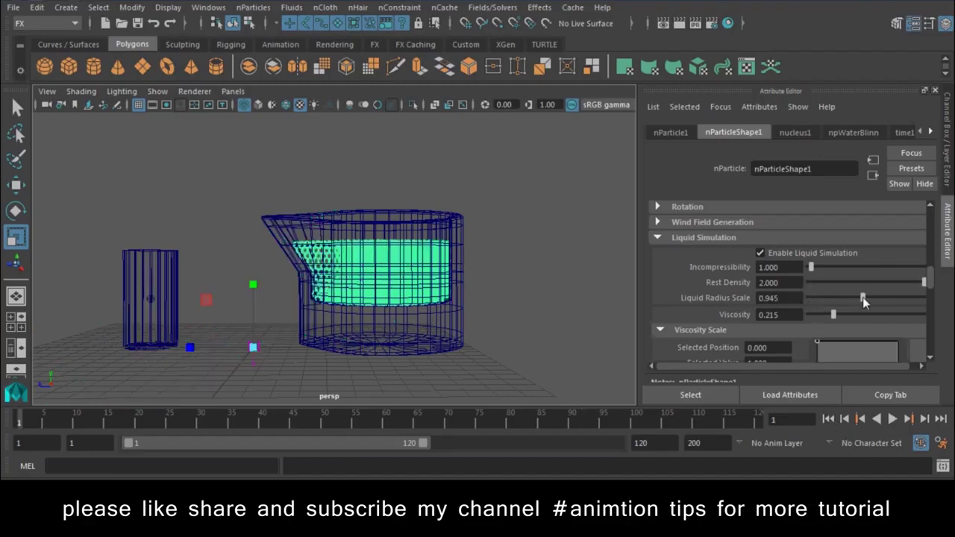
Step: Orbit around the jug and switch to shaded display with textures (5 and 6)
alt+drag(524, 286, 436, 316)
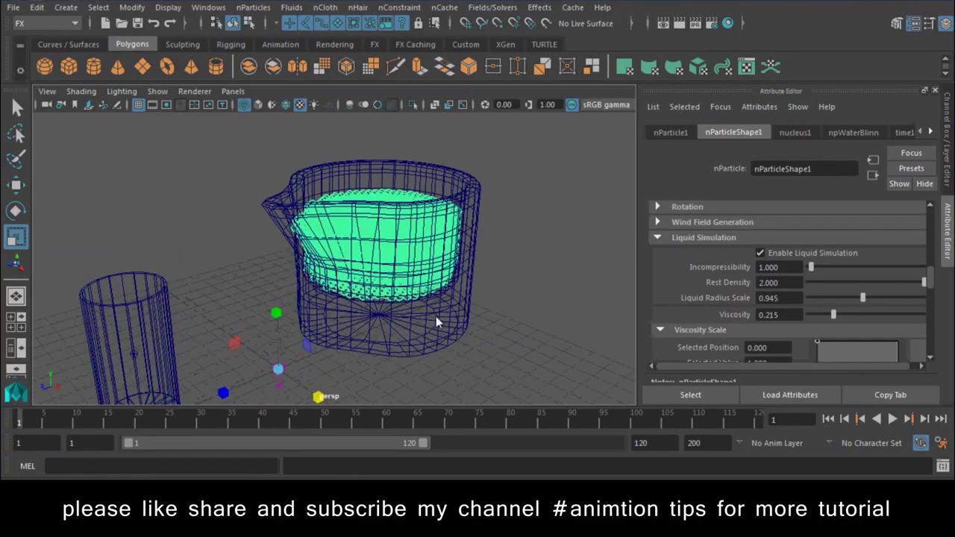
key(5)
key(6)
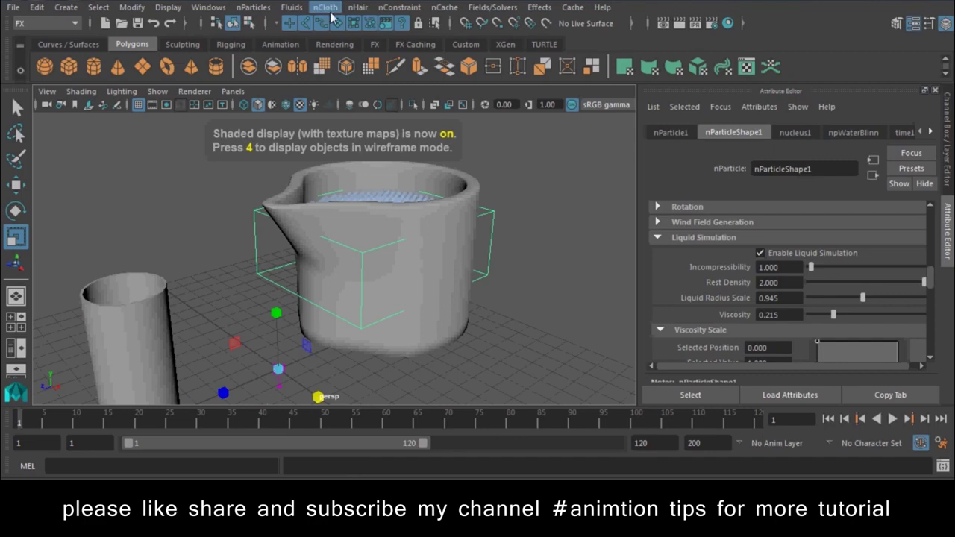
Step: Cache the liquid through nCache > Create New Cache > nObject, then rewind to replay it
click(335, 12)
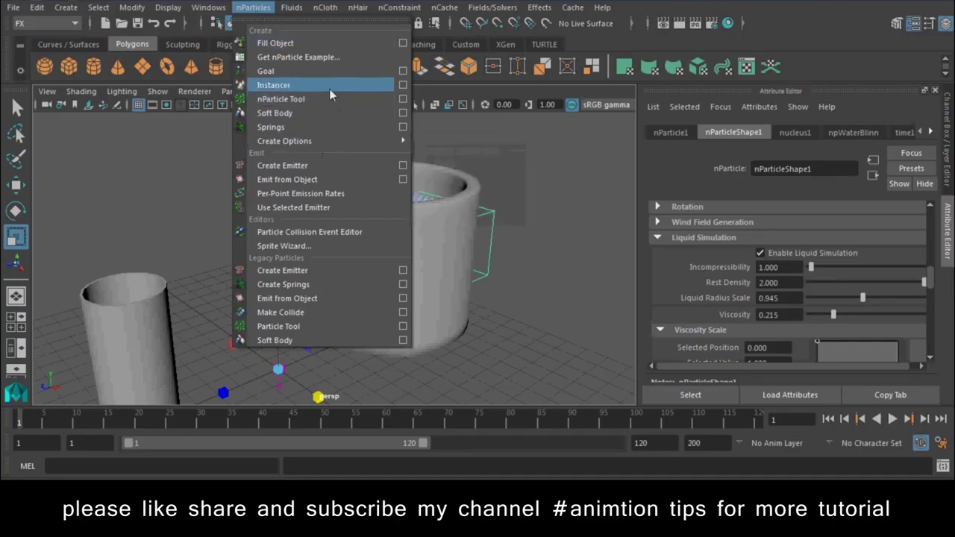
mouse_move(444, 8)
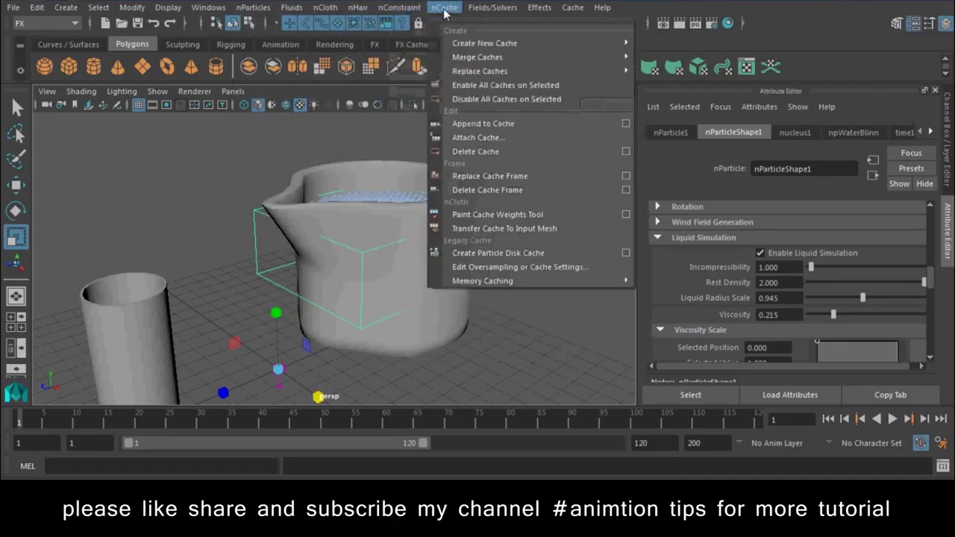
mouse_move(478, 56)
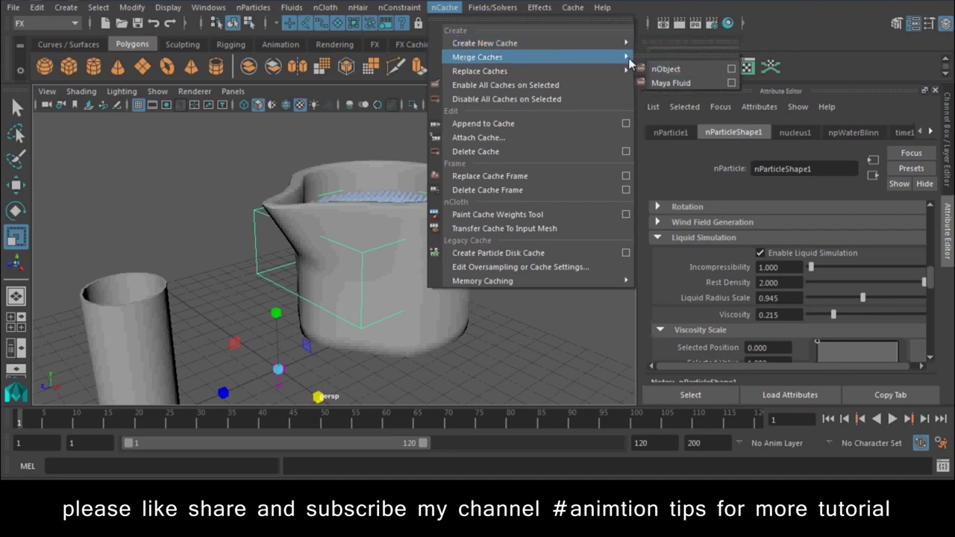
click(693, 56)
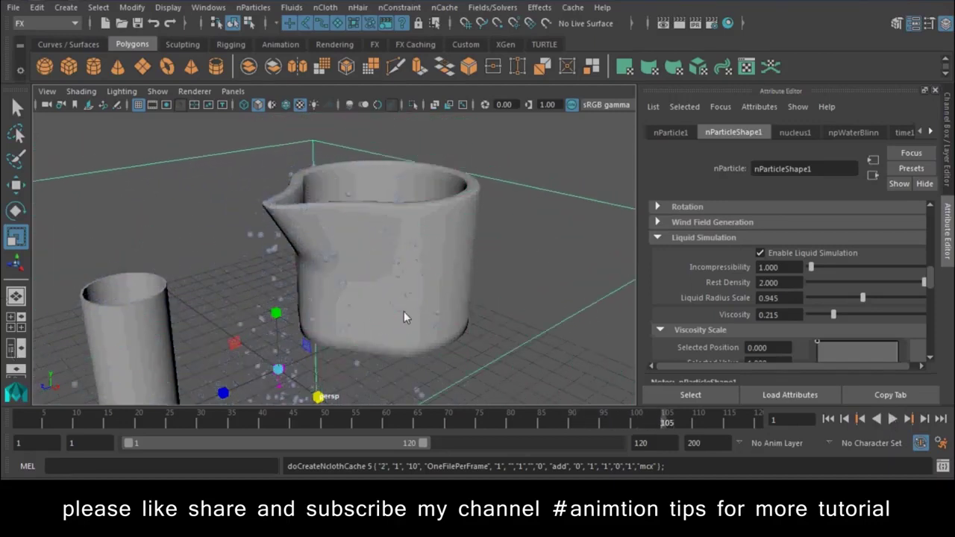
click(829, 419)
Step: Scrub the cached pour to frame 75, select the liquid particles, and bring up Modify > Convert
key(alt+v)
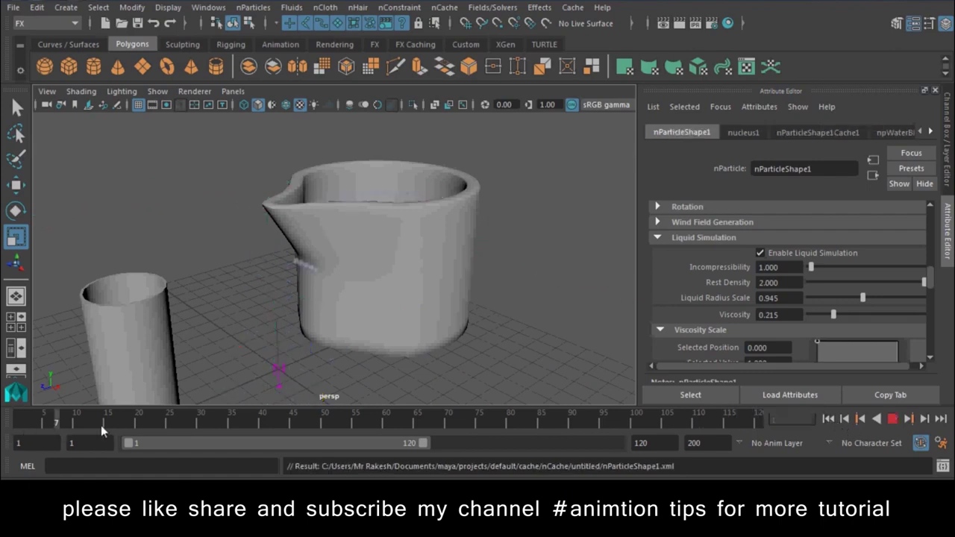
drag(431, 416, 480, 430)
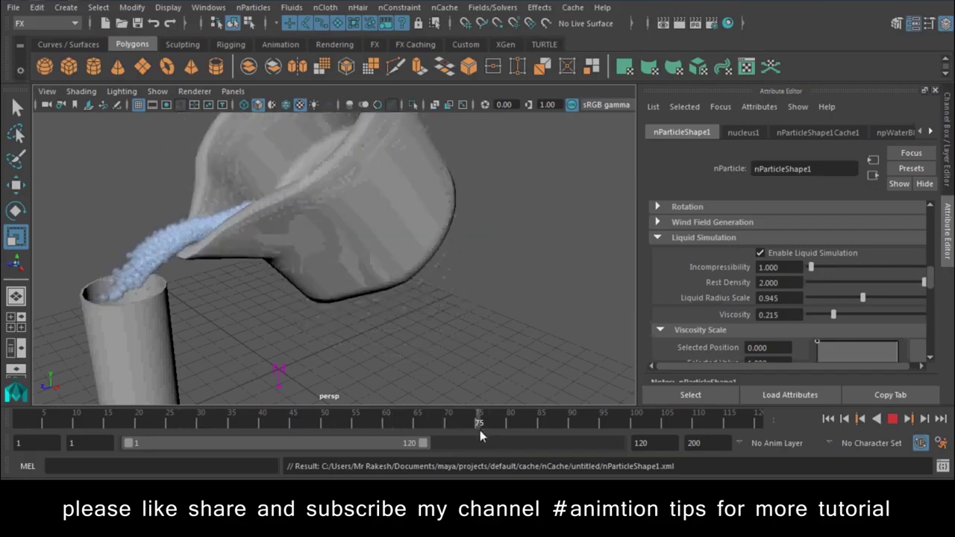
click(261, 301)
alt+drag(261, 301, 64, 39)
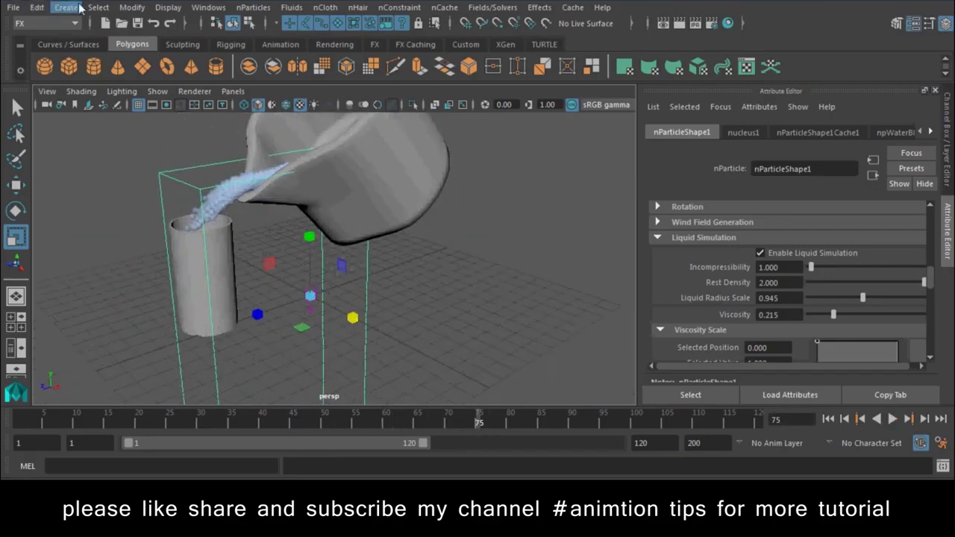
click(130, 6)
mouse_move(154, 334)
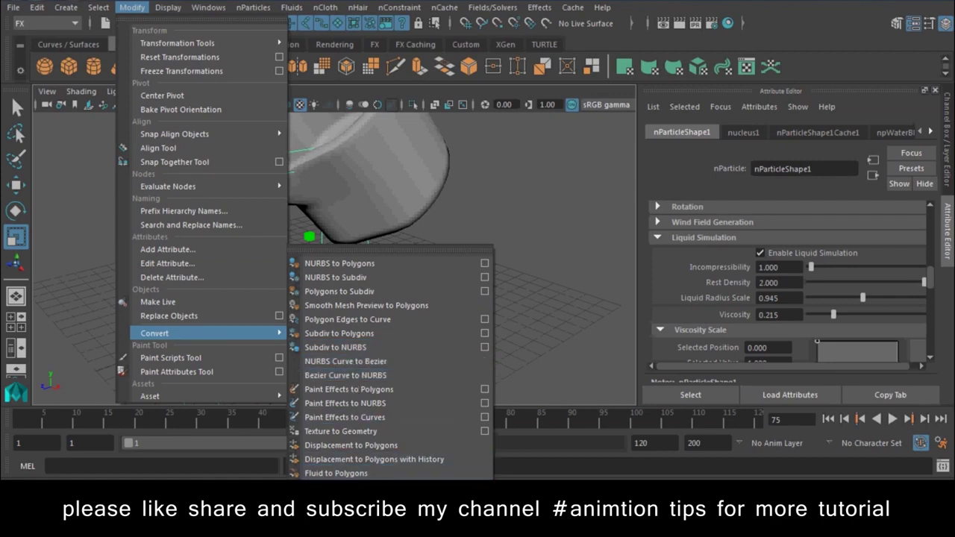
Step: Convert the nParticles to polygons and lower the Output Mesh Threshold to about 0.12
click(336, 487)
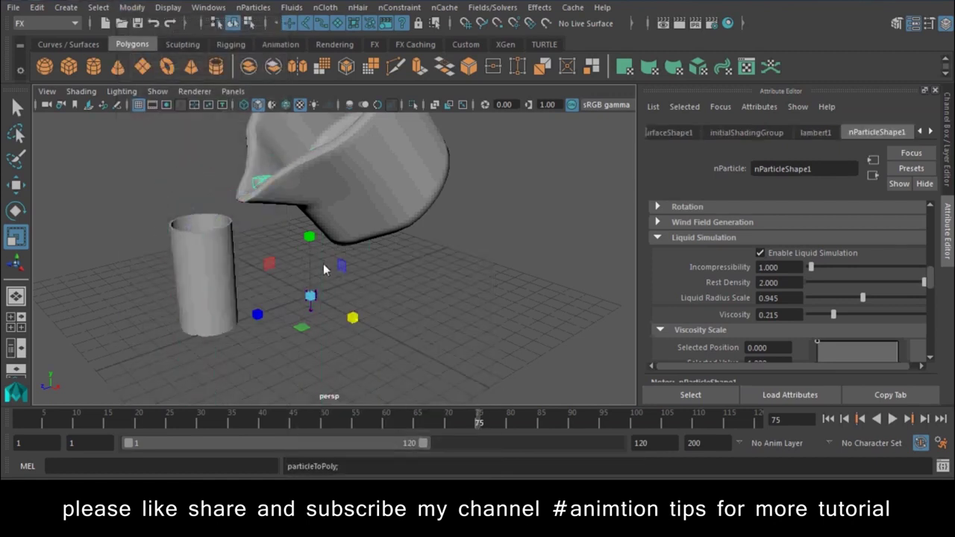
mouse_move(179, 225)
alt+mouse_down()
mouse_move(271, 260)
mouse_move(317, 151)
alt+mouse_up()
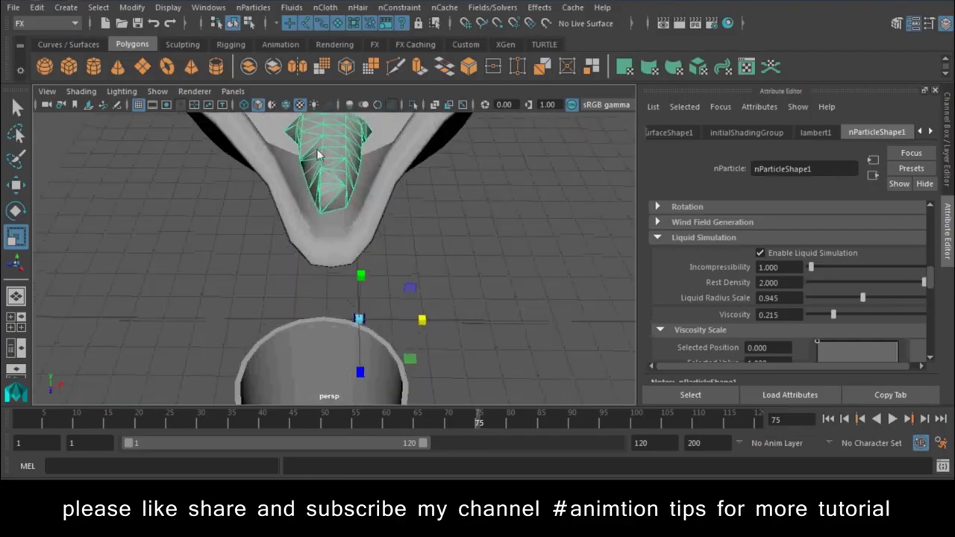
scroll(808, 291, down, 2)
scroll(808, 291, down, 3)
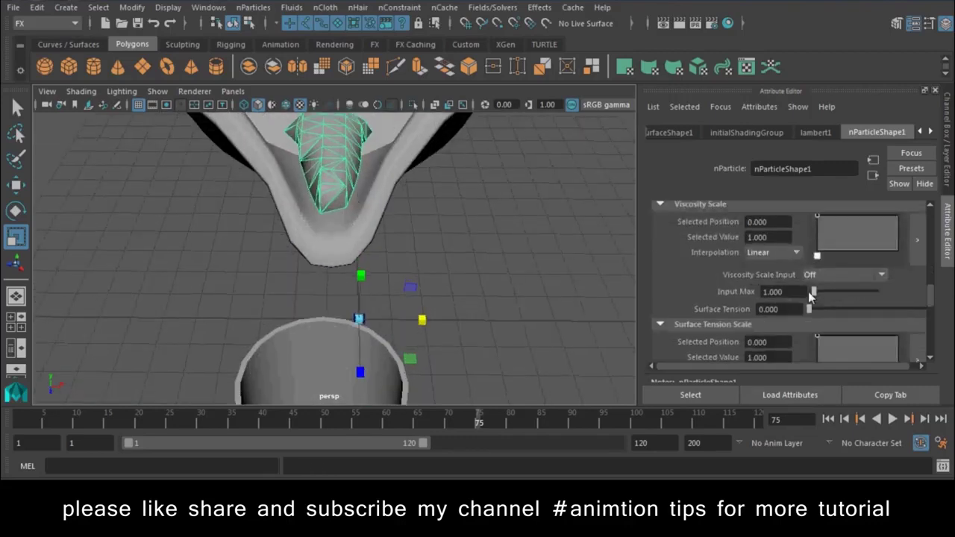
scroll(808, 291, down, 1)
scroll(808, 292, down, 1)
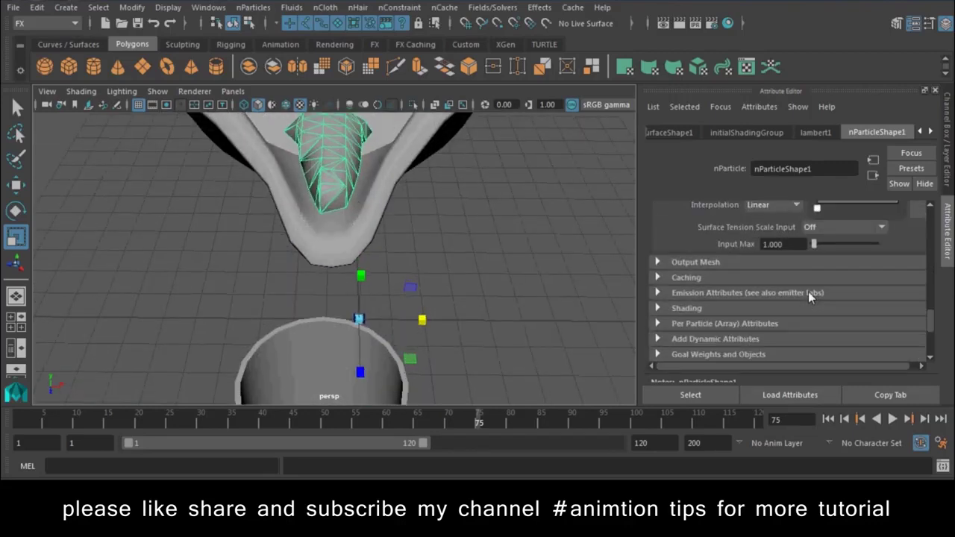
click(687, 264)
drag(843, 280, 817, 290)
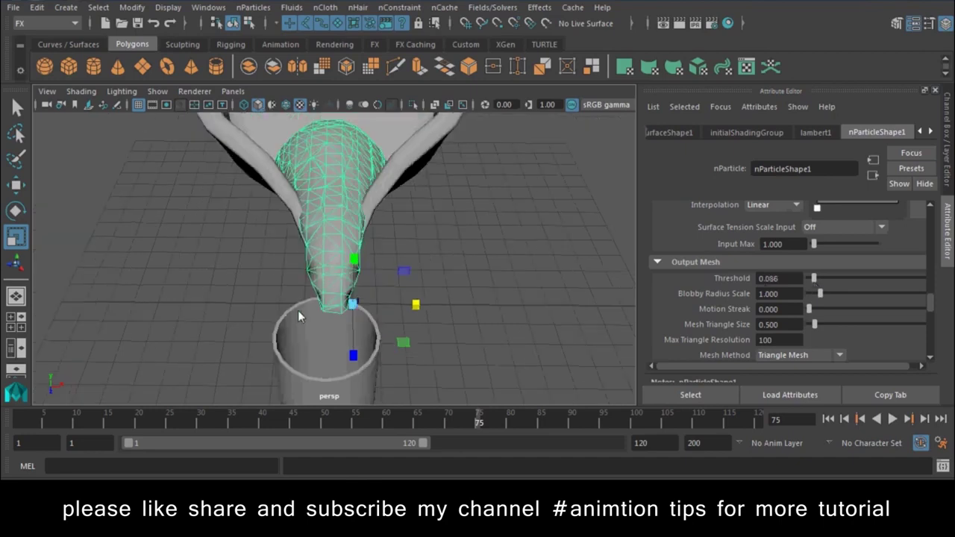
Step: Add motion streak to the liquid mesh, play back the pour, and stop at frame 80
alt+drag(298, 310, 185, 284)
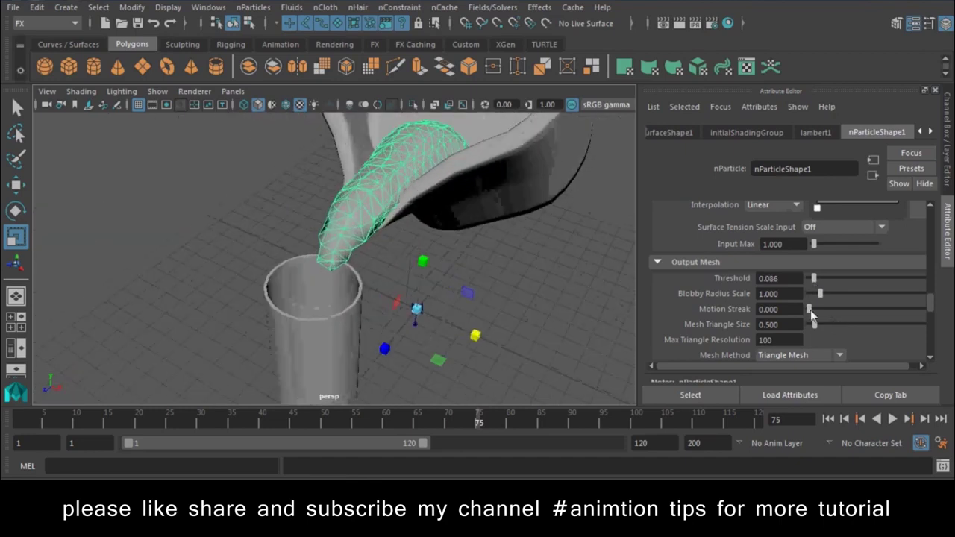
mouse_move(810, 309)
mouse_down()
mouse_move(860, 313)
mouse_move(819, 295)
mouse_move(821, 304)
mouse_move(825, 287)
mouse_up()
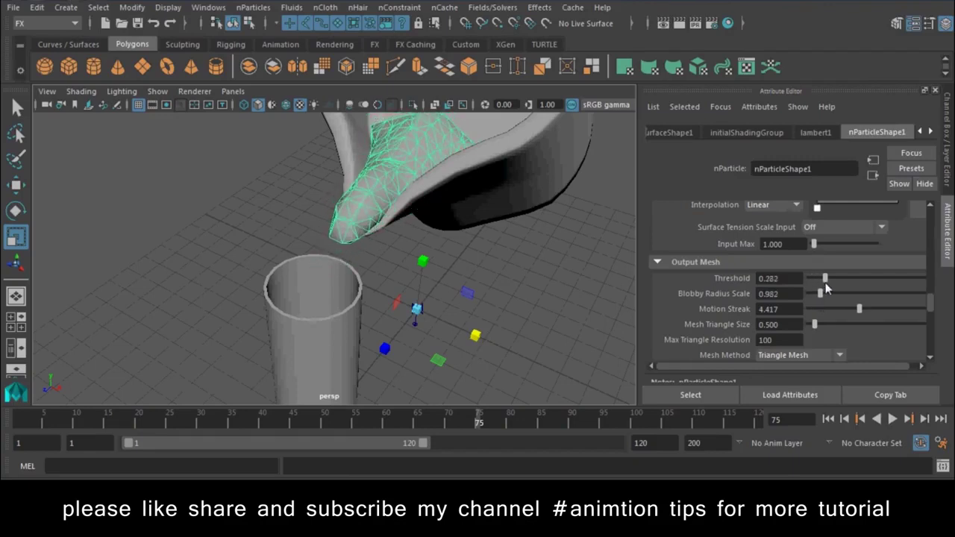
click(830, 420)
click(893, 419)
mouse_move(567, 336)
alt+mouse_down()
mouse_move(435, 338)
mouse_move(698, 336)
alt+mouse_up()
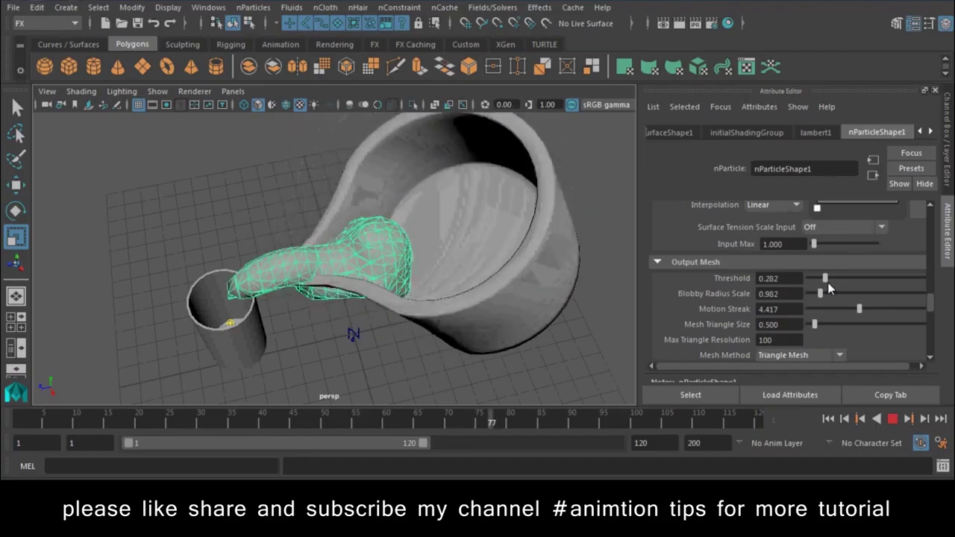
key(alt+shift+v)
key(Escape)
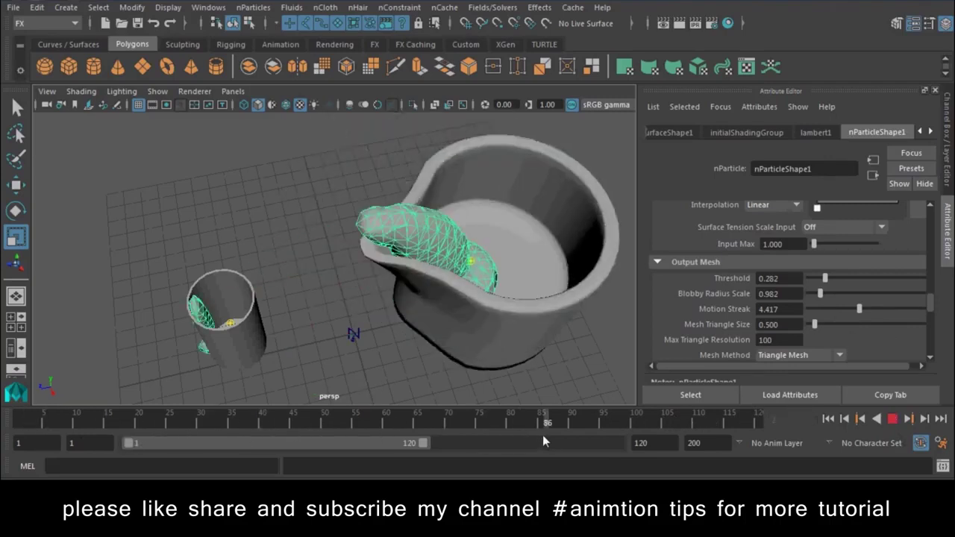
drag(543, 435, 511, 434)
Step: Set Motion Streak to 7.239, Blobby Radius Scale to 1.840 and Threshold to 0.957
mouse_move(859, 308)
mouse_down()
mouse_move(901, 310)
mouse_move(890, 311)
mouse_up()
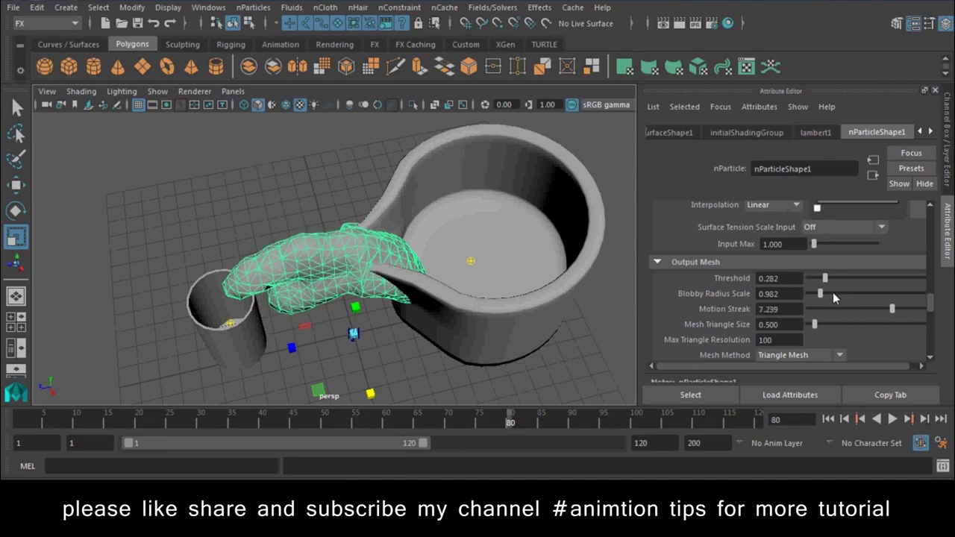
drag(833, 292, 830, 299)
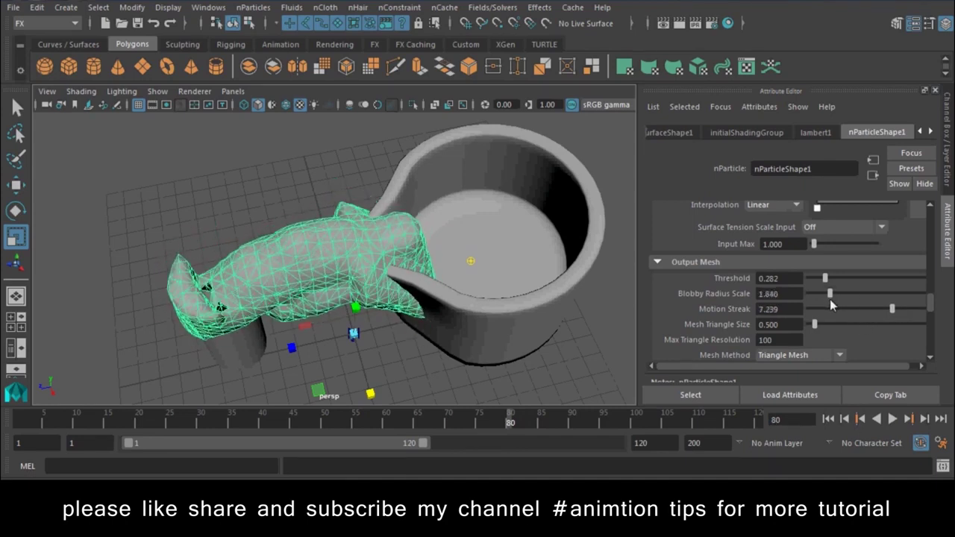
mouse_move(825, 278)
mouse_down()
mouse_move(877, 279)
mouse_move(864, 281)
mouse_up()
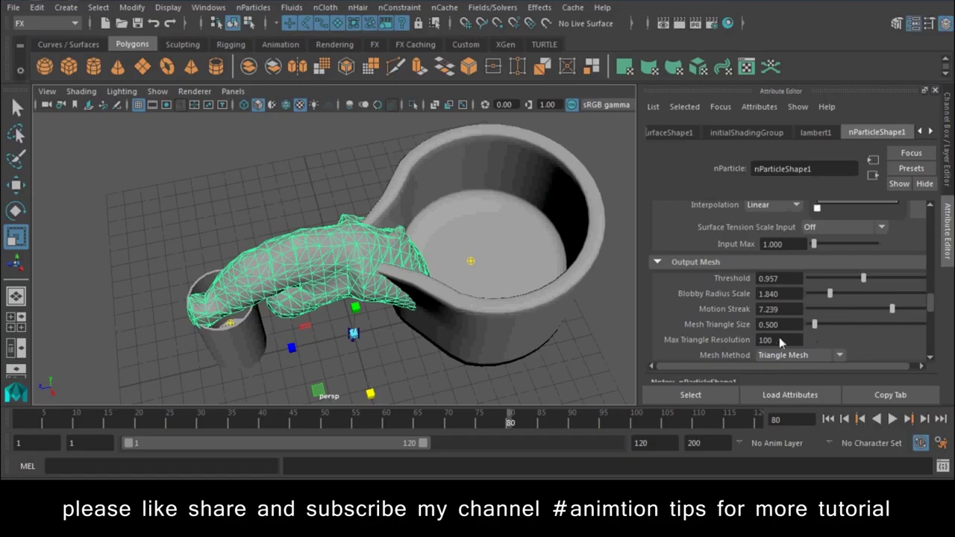
scroll(780, 337, down, 2)
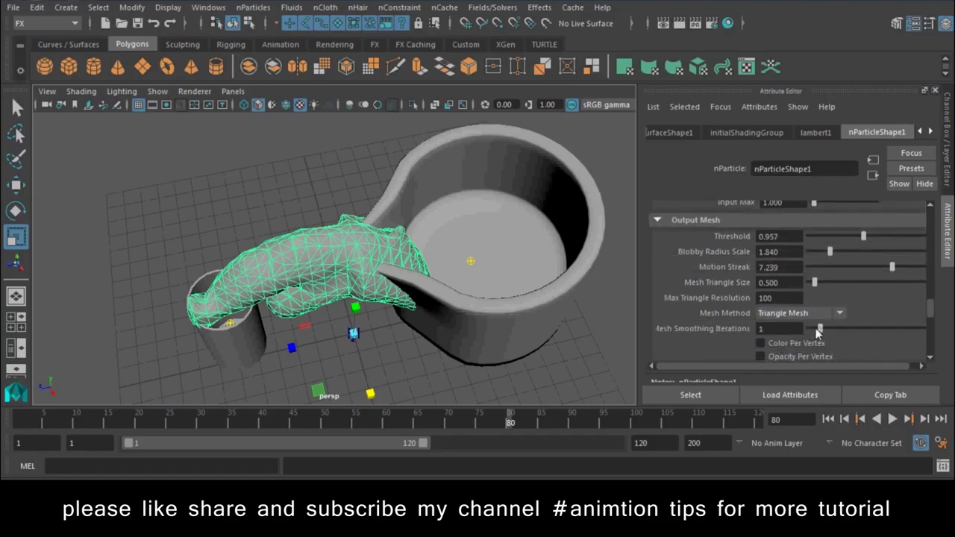
Step: Switch the output Mesh Method to Quad Mesh and play back the pour to review it
click(814, 315)
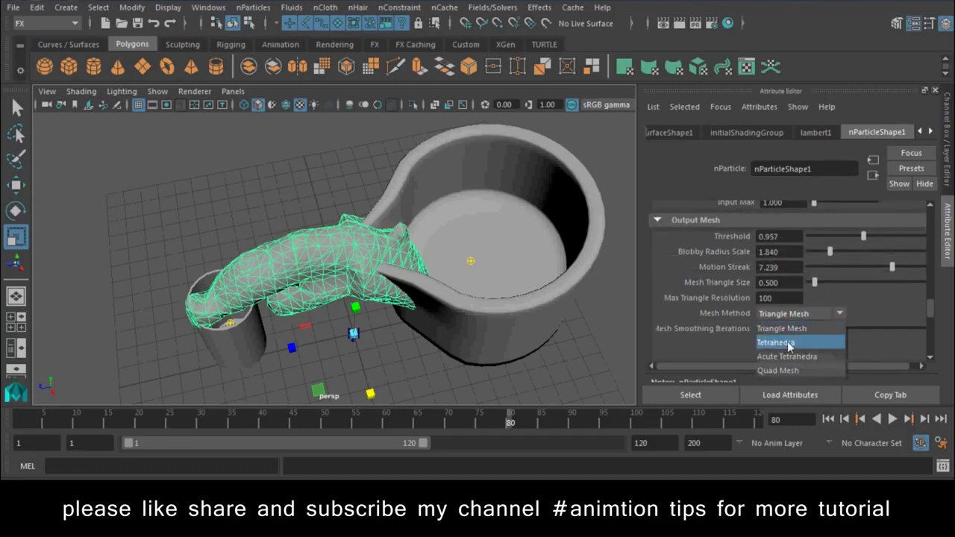
click(786, 368)
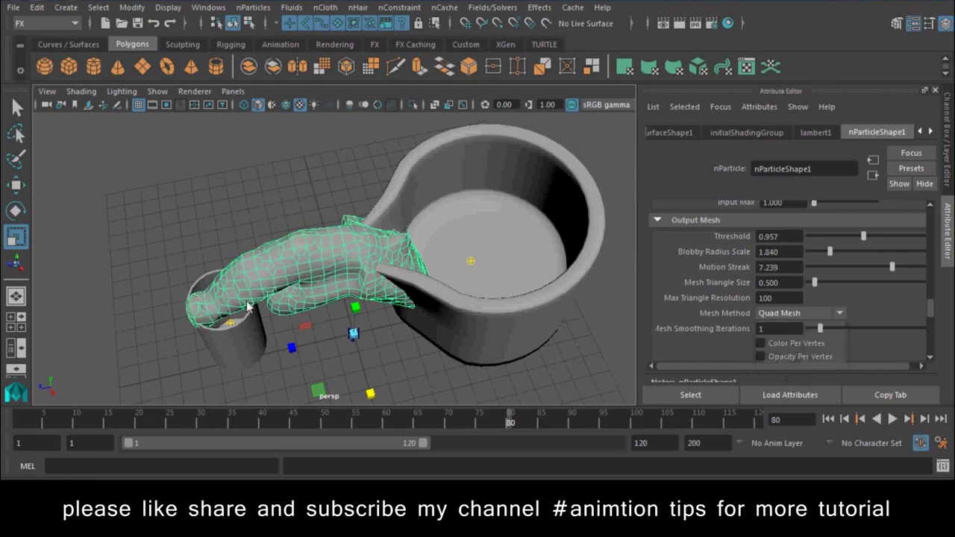
mouse_move(253, 187)
alt+mouse_down()
mouse_move(253, 244)
mouse_move(289, 271)
alt+mouse_up()
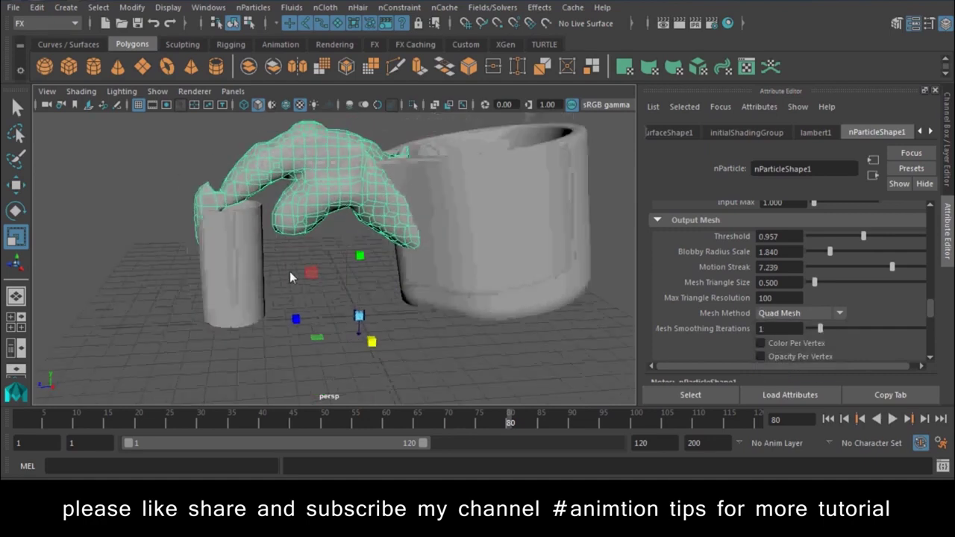
click(829, 419)
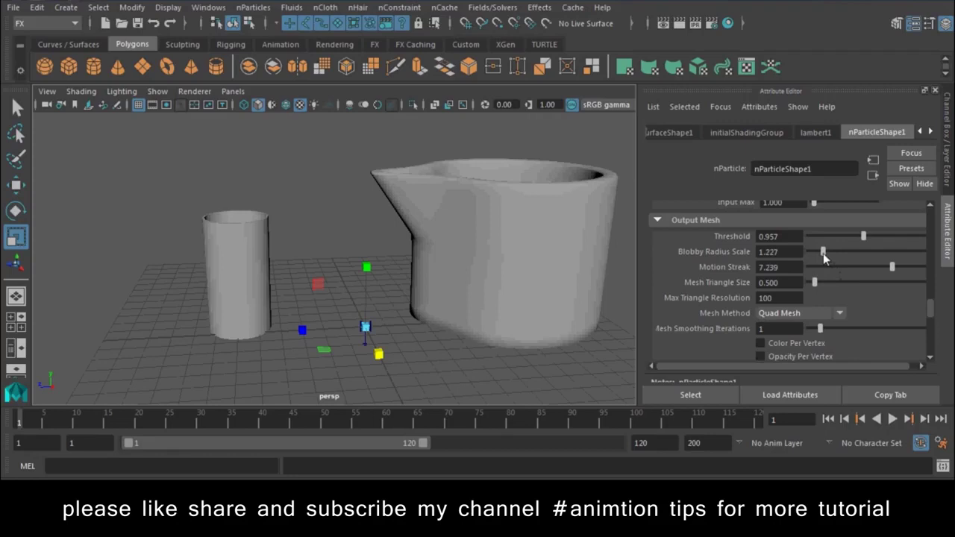
click(893, 419)
mouse_move(395, 219)
alt+mouse_down()
mouse_move(485, 280)
mouse_move(442, 276)
alt+mouse_up()
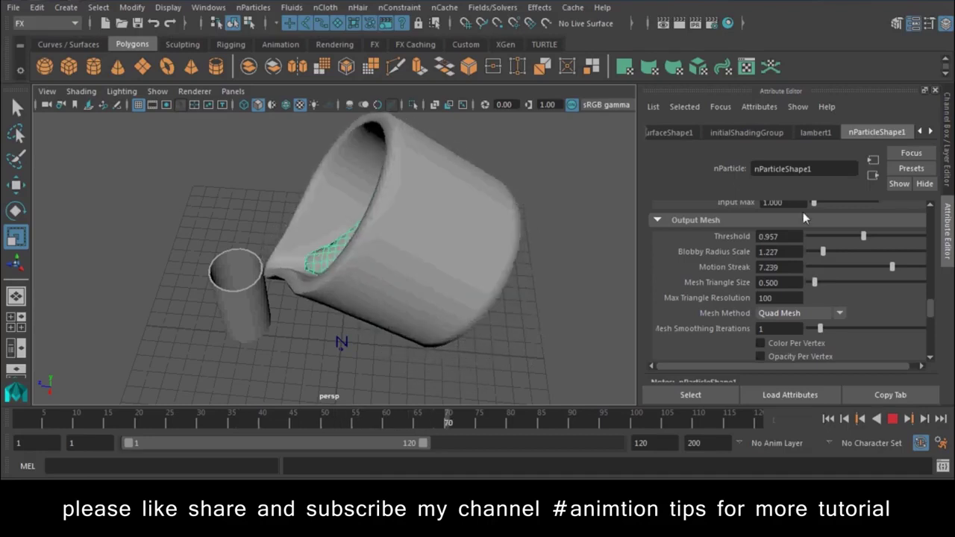
click(893, 419)
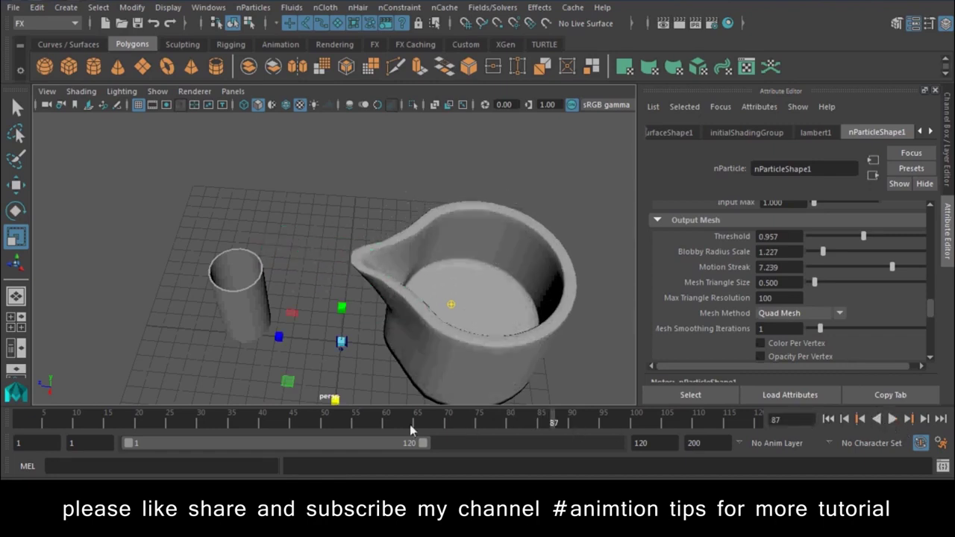
key(alt+v)
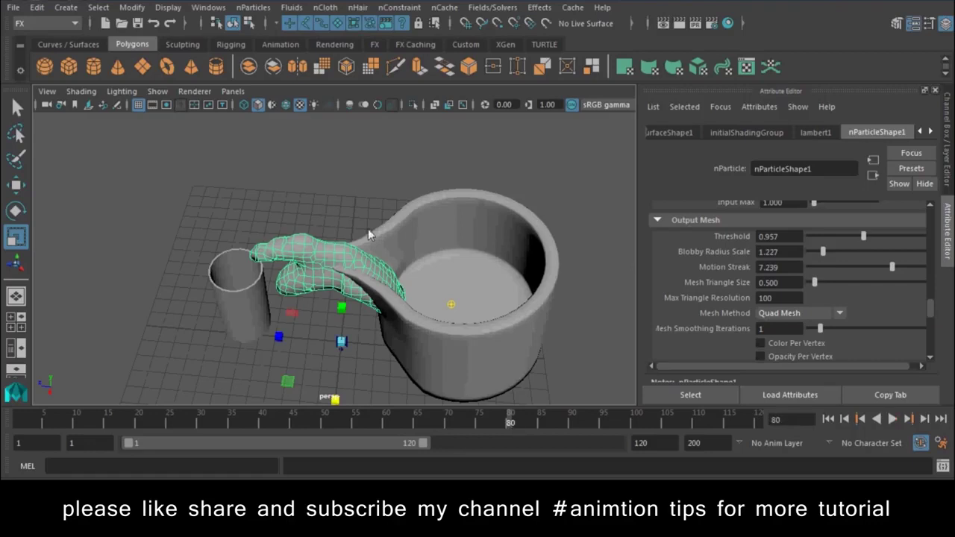
alt+right_drag(368, 234, 659, 272)
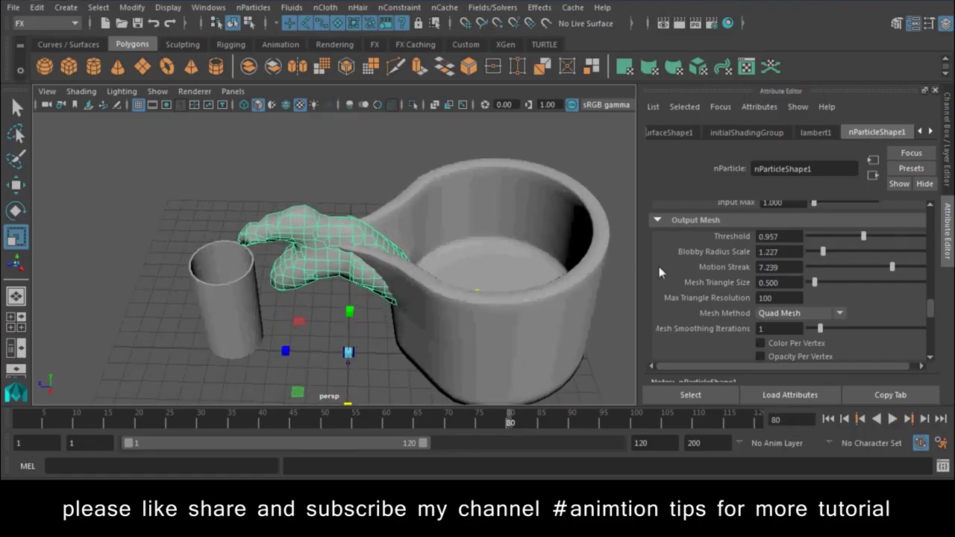
Step: Lower Motion Streak to 0.184, shrink Mesh Triangle Size, and set Blobby Radius 2.883, Threshold 1.521
mouse_move(845, 262)
mouse_down()
mouse_move(865, 265)
mouse_move(844, 274)
mouse_move(896, 250)
mouse_up()
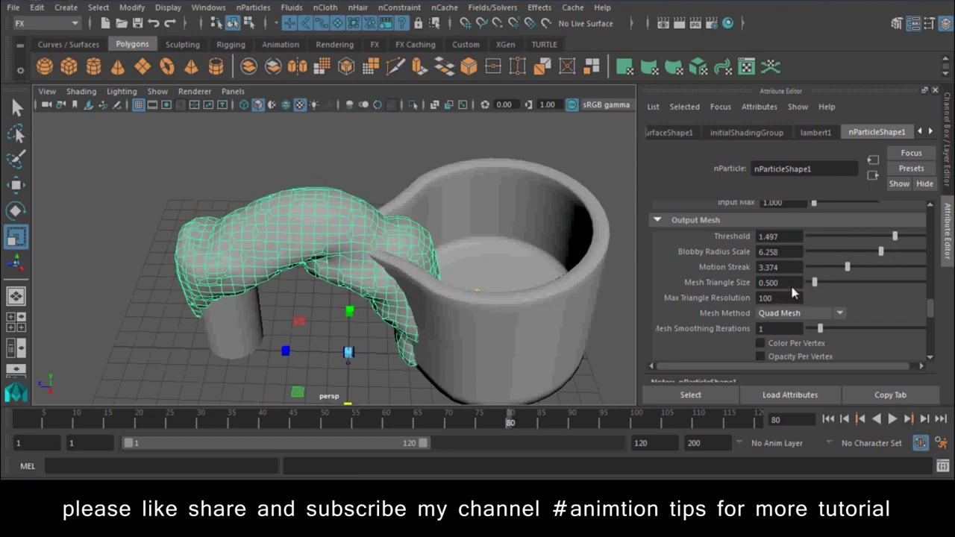
drag(823, 281, 814, 283)
click(812, 267)
click(807, 268)
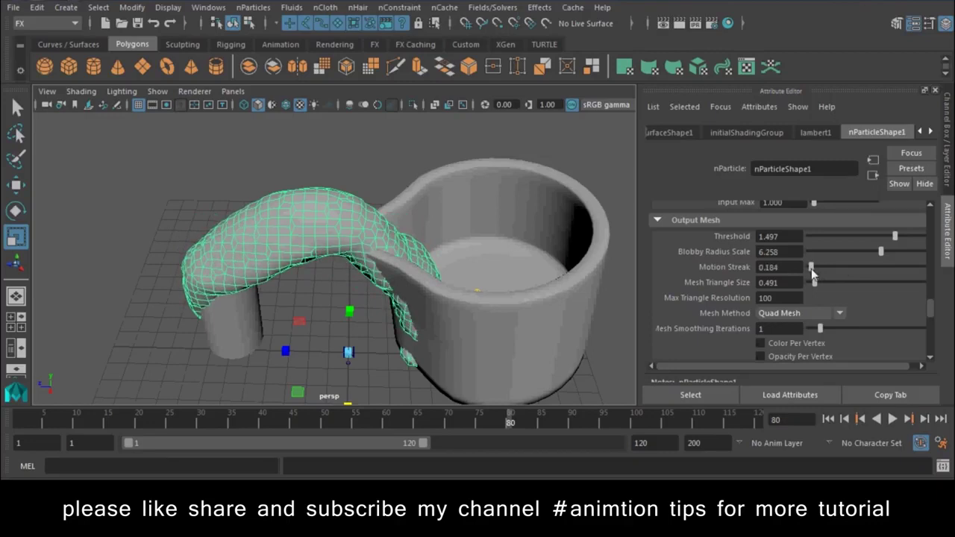
click(856, 253)
drag(857, 254, 842, 254)
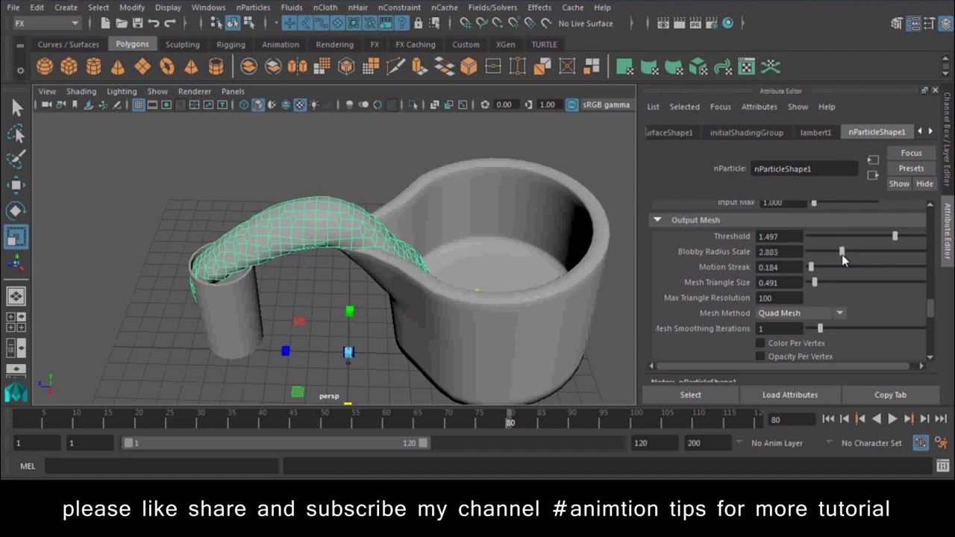
click(883, 236)
drag(900, 237, 908, 237)
Step: Select the jug and replay the pour from the first frame
click(393, 336)
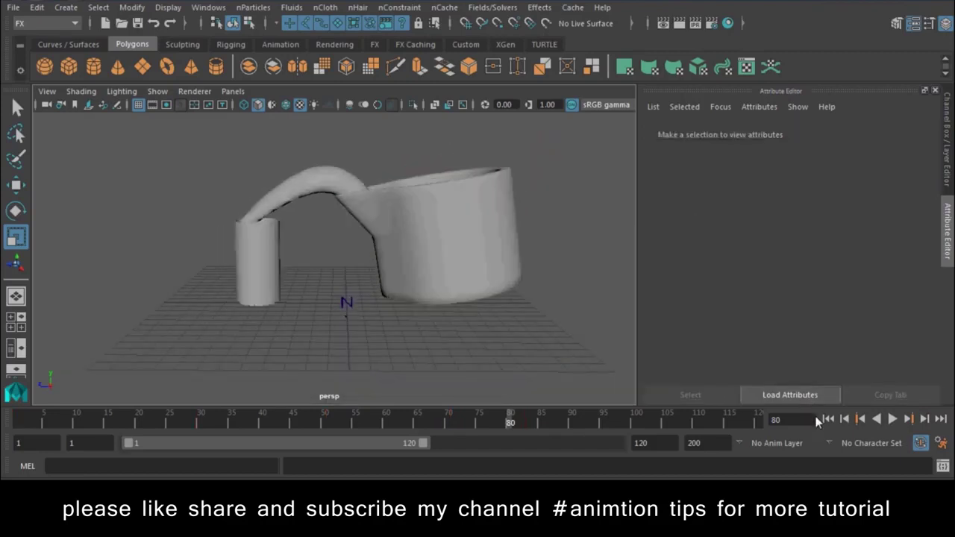
click(829, 418)
click(893, 418)
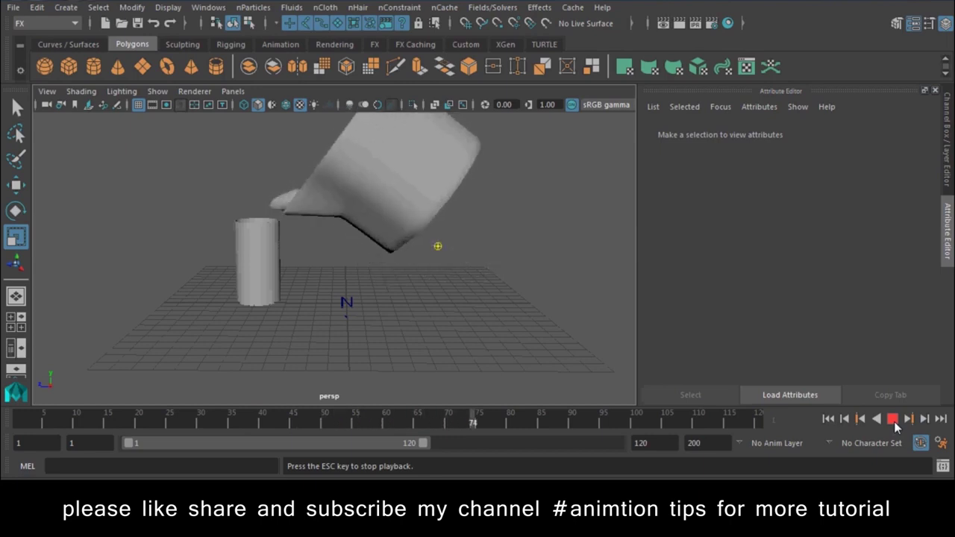
Step: Stop playback at frame 84, orbit around the jug, and select the liquid mesh polySurface1
click(893, 420)
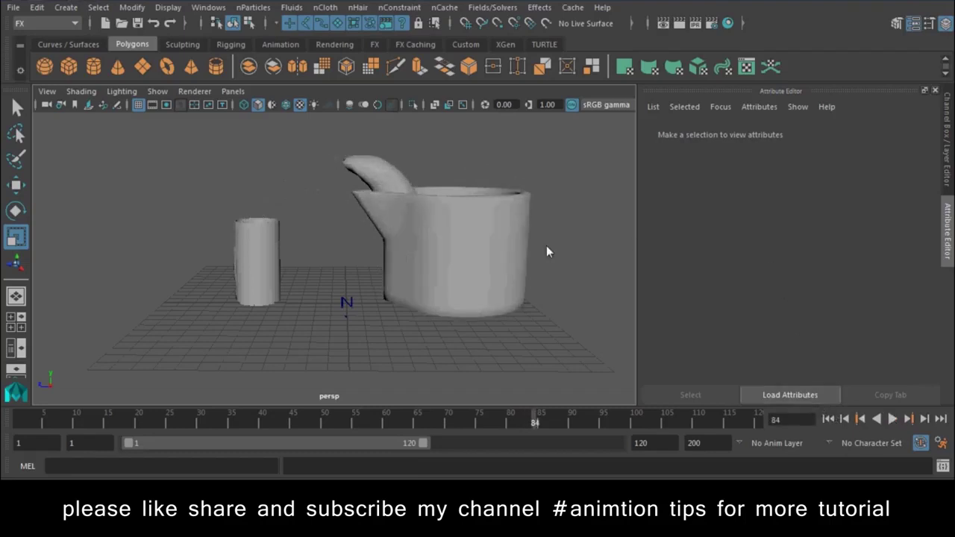
mouse_move(332, 255)
alt+mouse_down()
mouse_move(561, 252)
mouse_move(275, 171)
mouse_move(376, 259)
mouse_move(374, 186)
alt+mouse_up()
click(373, 185)
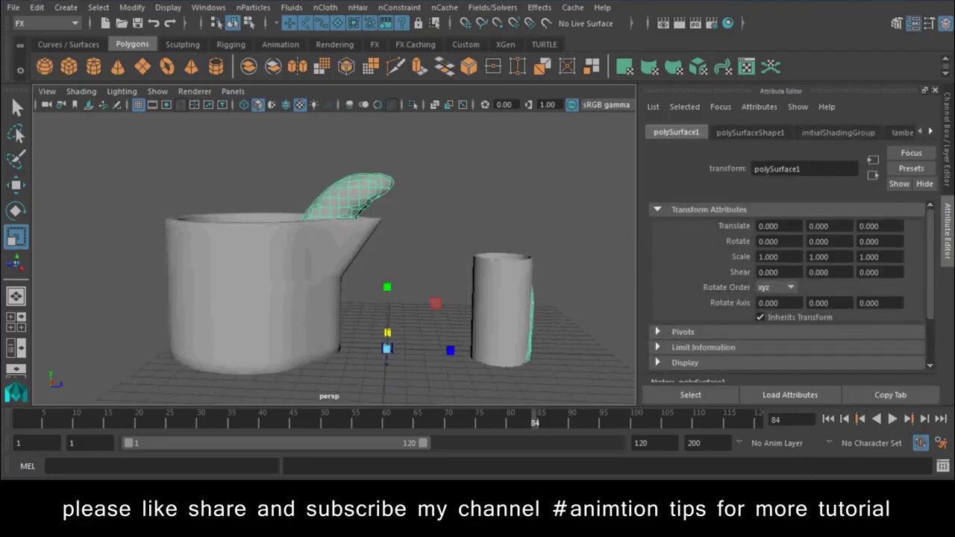
Step: Show the hidden system tray icons and launch another application from them
click(835, 508)
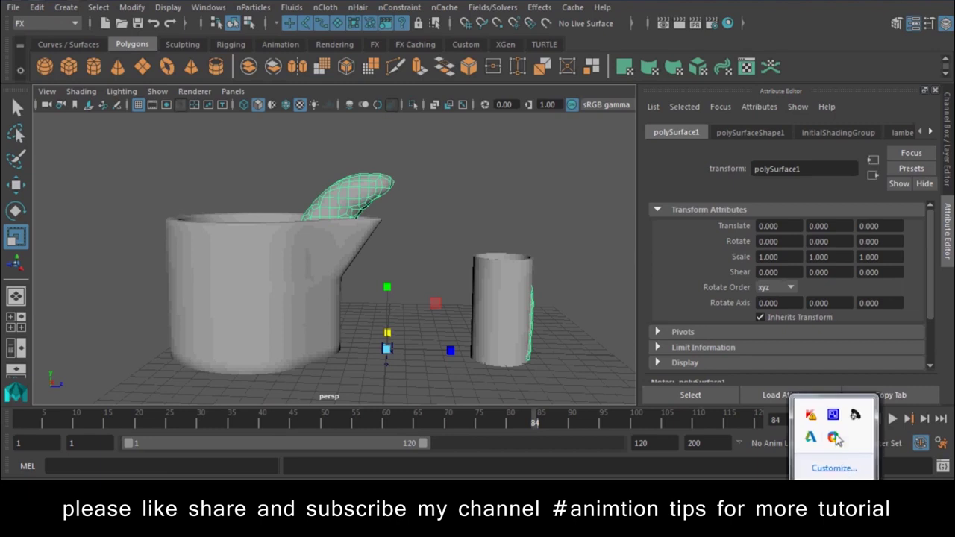
click(835, 416)
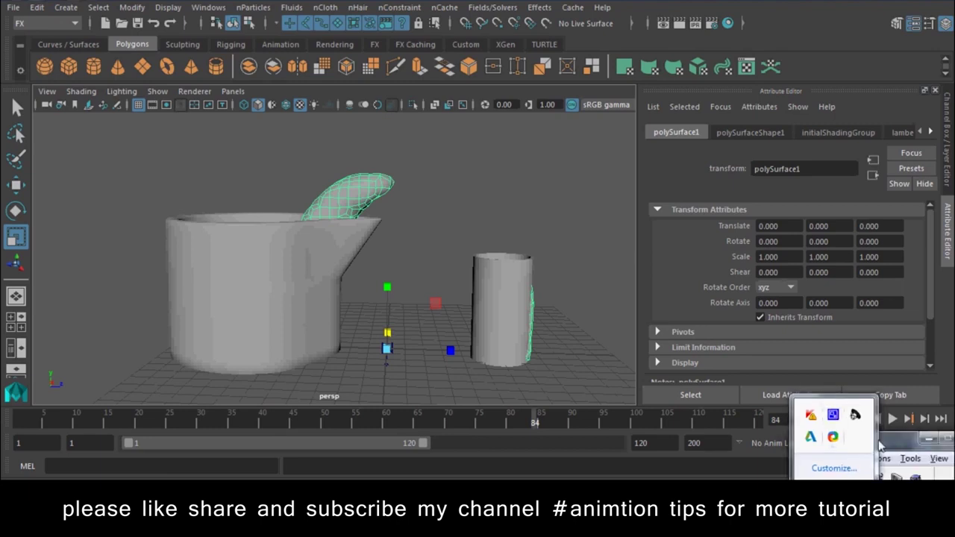